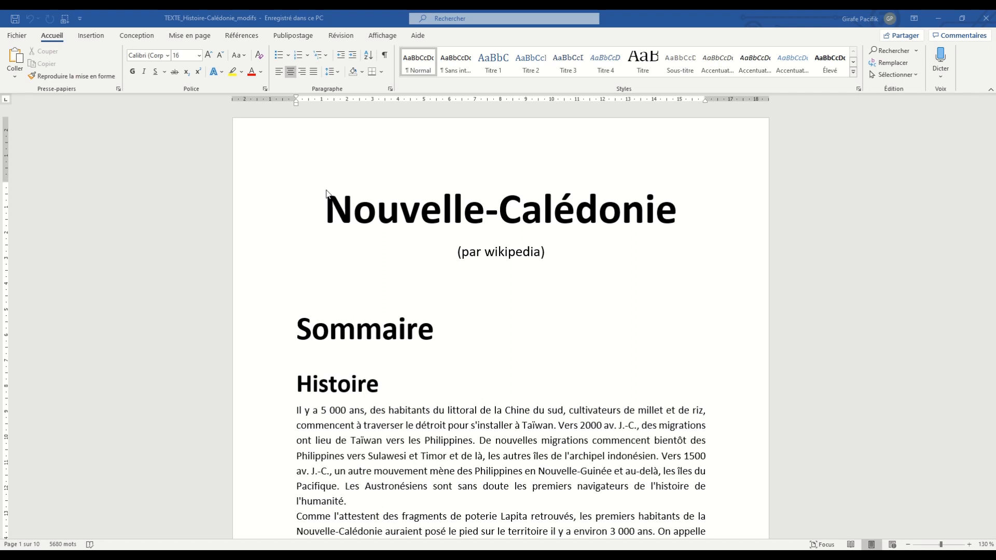
# - Look through the document from the title page down to the Géographie and Les îles headings
pyautogui.scroll(-5, 401, 331)
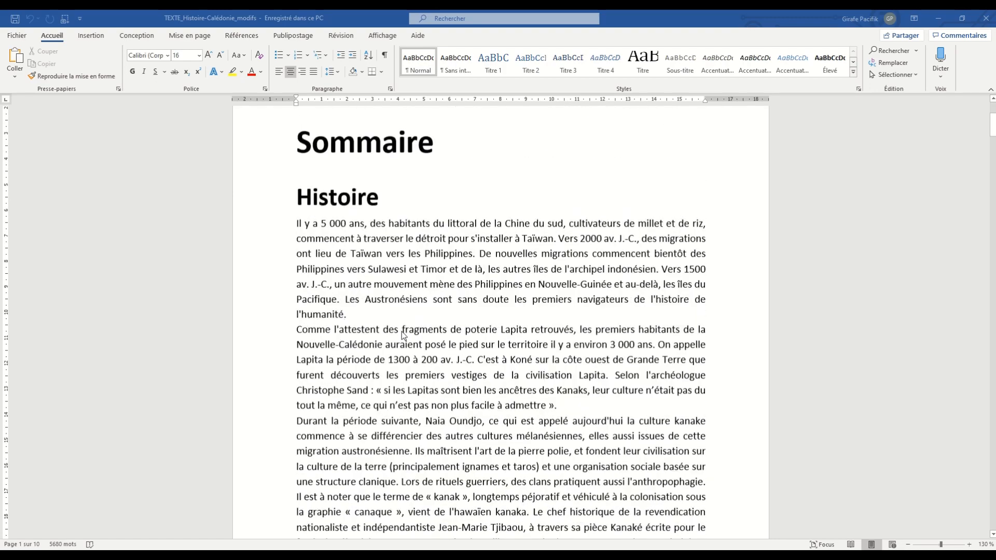
pyautogui.scroll(5, 402, 331)
pyautogui.scroll(-10, 415, 242)
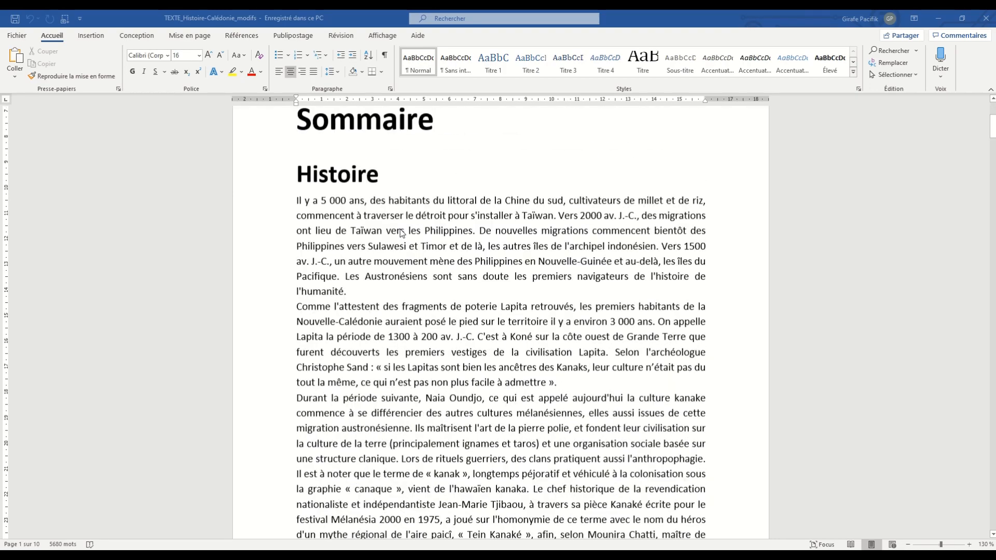
pyautogui.scroll(-15, 559, 281)
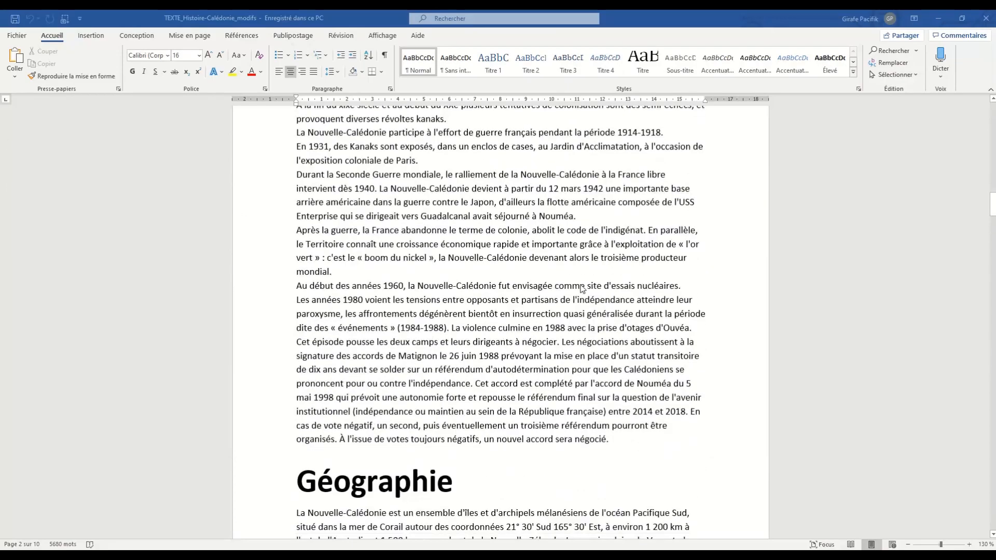
pyautogui.scroll(-3, 569, 293)
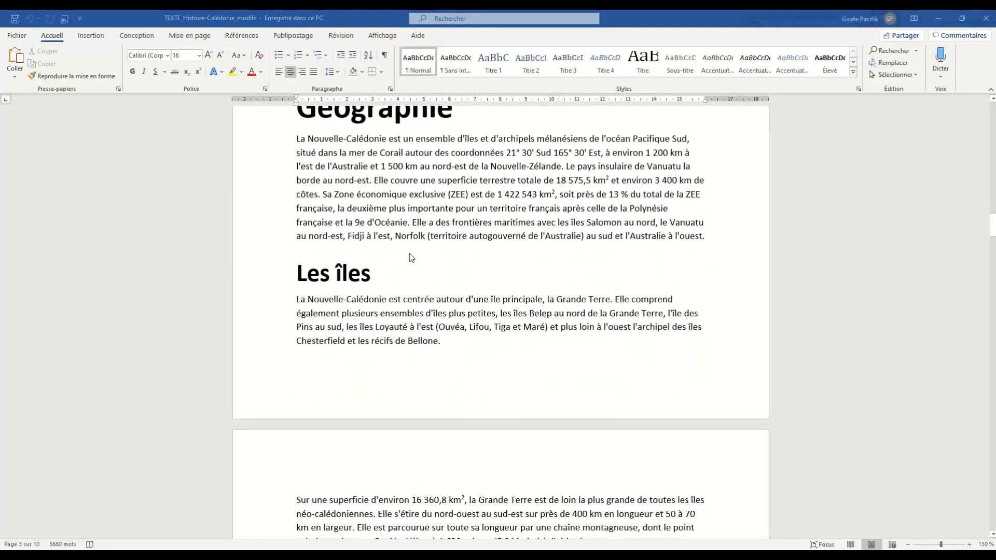
pyautogui.scroll(-7, 418, 306)
pyautogui.scroll(-15, 504, 384)
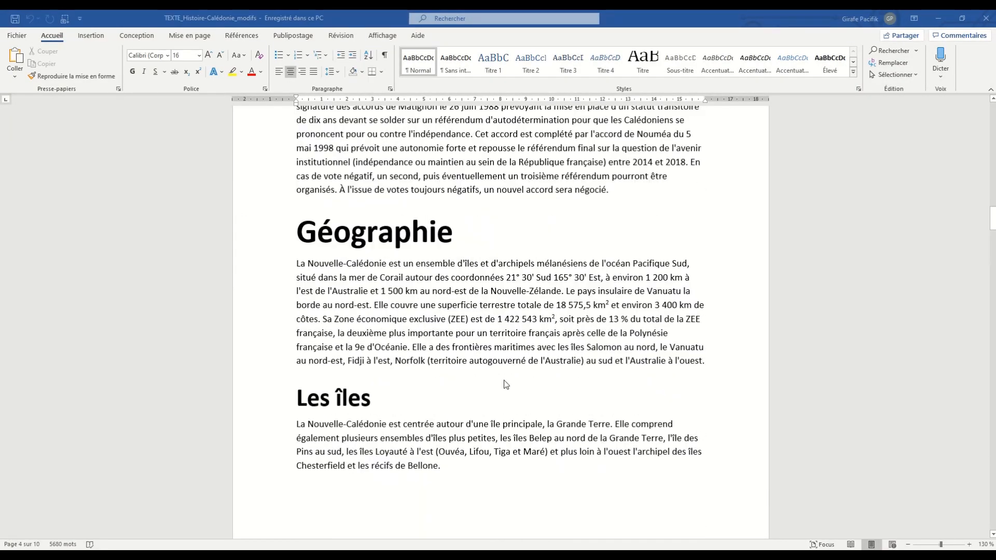
pyautogui.scroll(20, 506, 383)
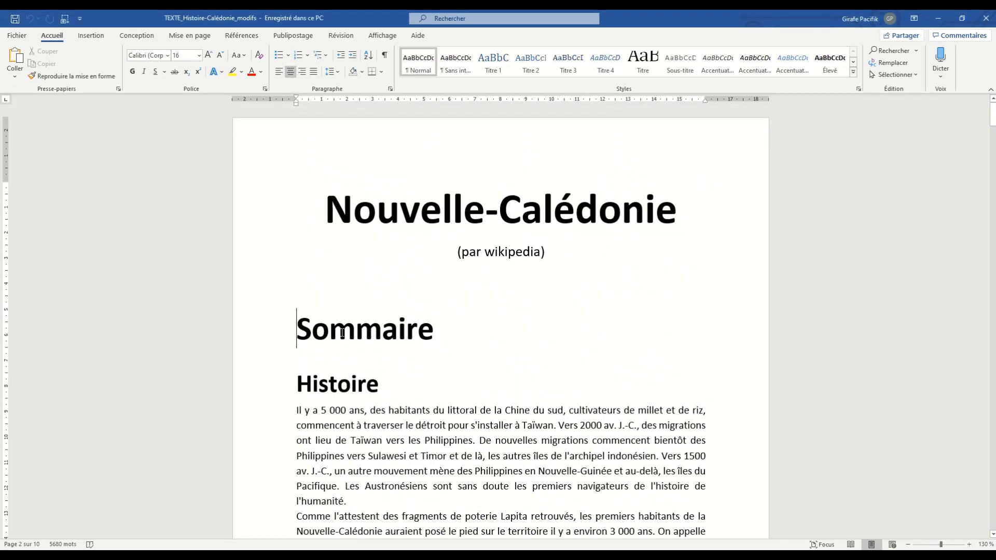
# - Examine the formatting of the Sommaire heading and compare it with the body text on the following pages
pyautogui.moveTo(297, 323); pyautogui.dragTo(441, 333)
pyautogui.click(456, 340)
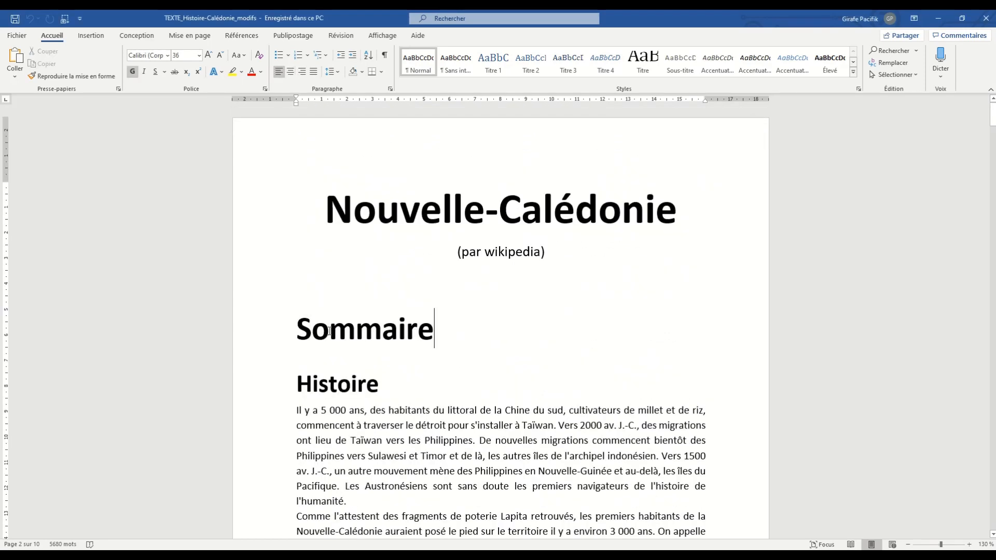
pyautogui.moveTo(303, 332); pyautogui.dragTo(405, 338)
pyautogui.scroll(-10, 409, 332)
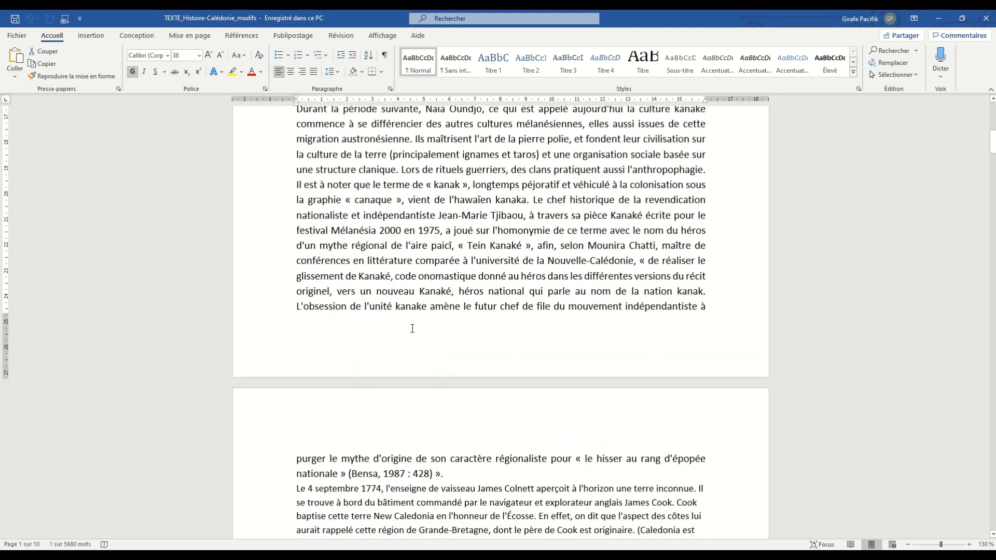
pyautogui.scroll(-10, 412, 400)
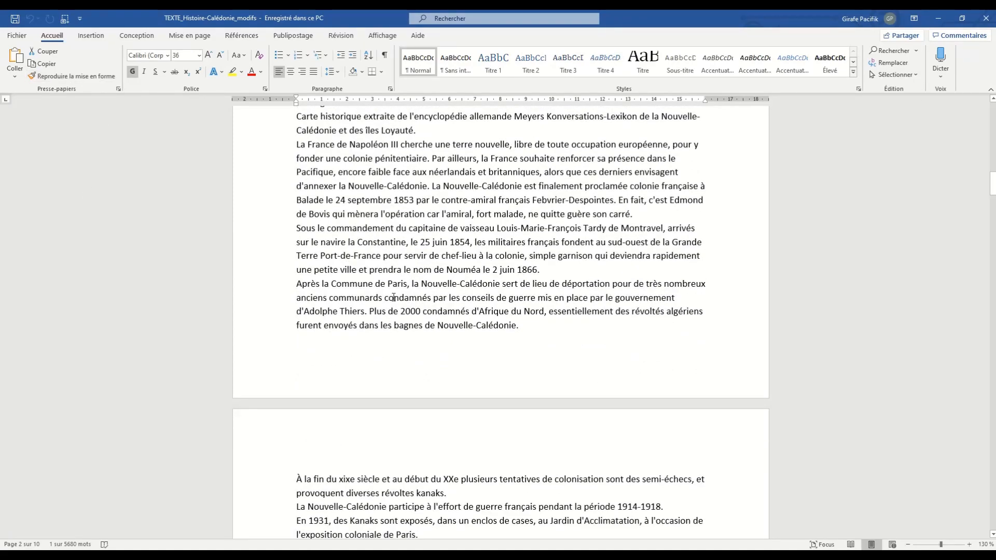
pyautogui.scroll(10, 400, 308)
pyautogui.scroll(15, 400, 307)
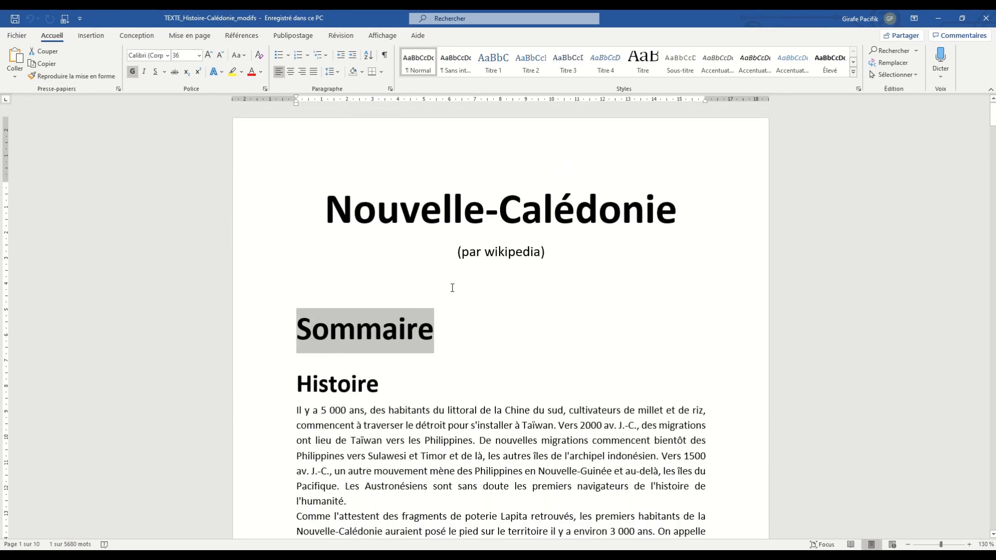
pyautogui.click(464, 324)
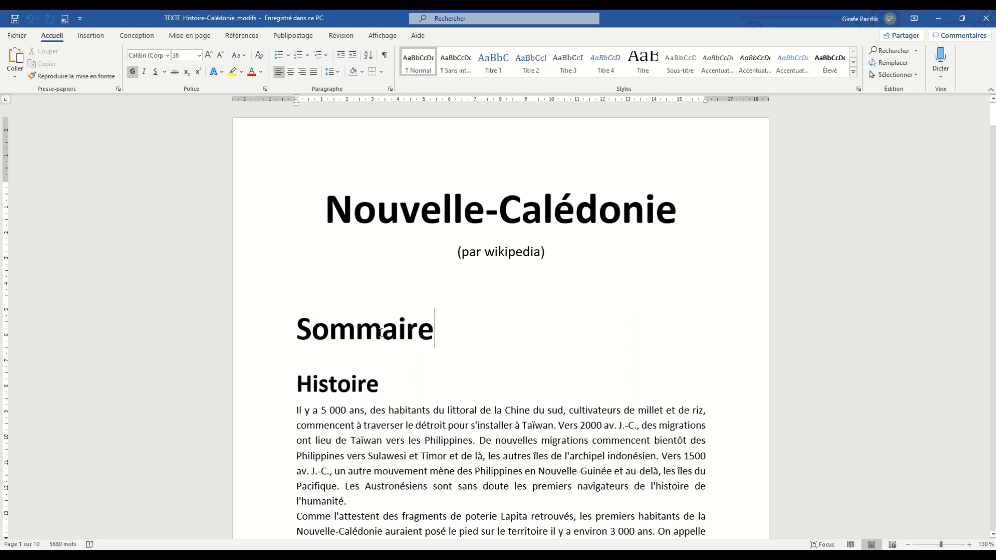
pyautogui.scroll(-5, 380, 333)
pyautogui.scroll(5, 380, 333)
pyautogui.click(356, 332)
pyautogui.moveTo(303, 333); pyautogui.dragTo(424, 332)
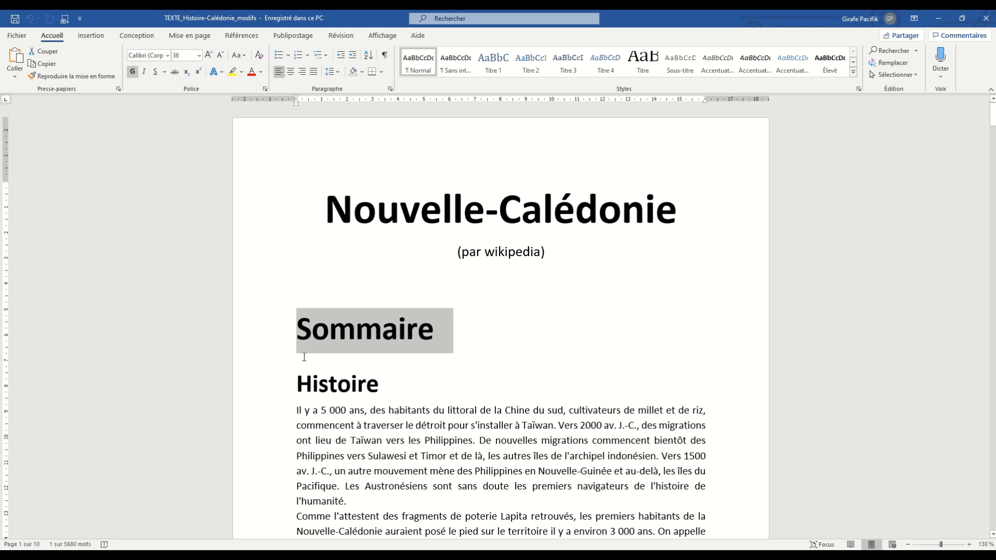
# - Check the style and font size of the Histoire, Géographie and Les îles headings
pyautogui.click(327, 384)
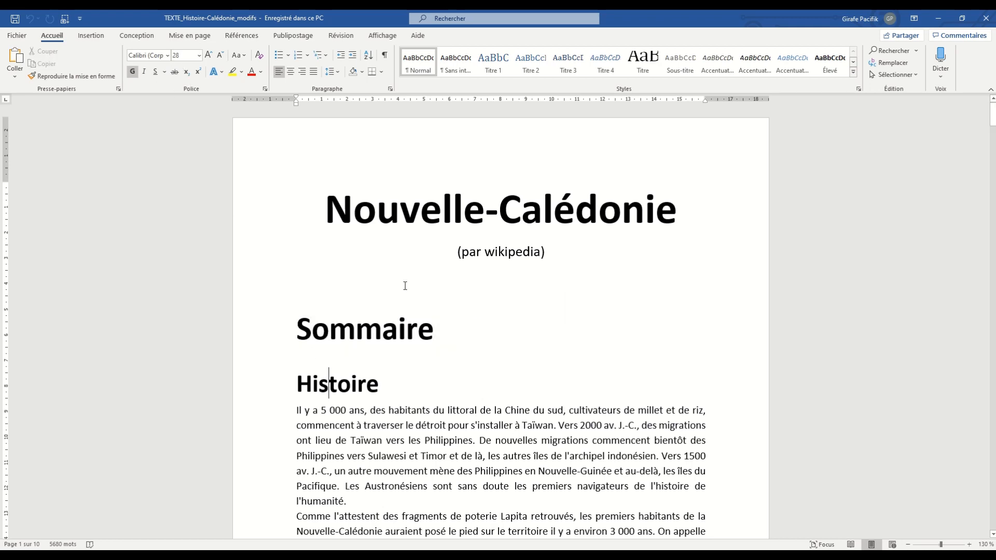
pyautogui.scroll(-10, 450, 350)
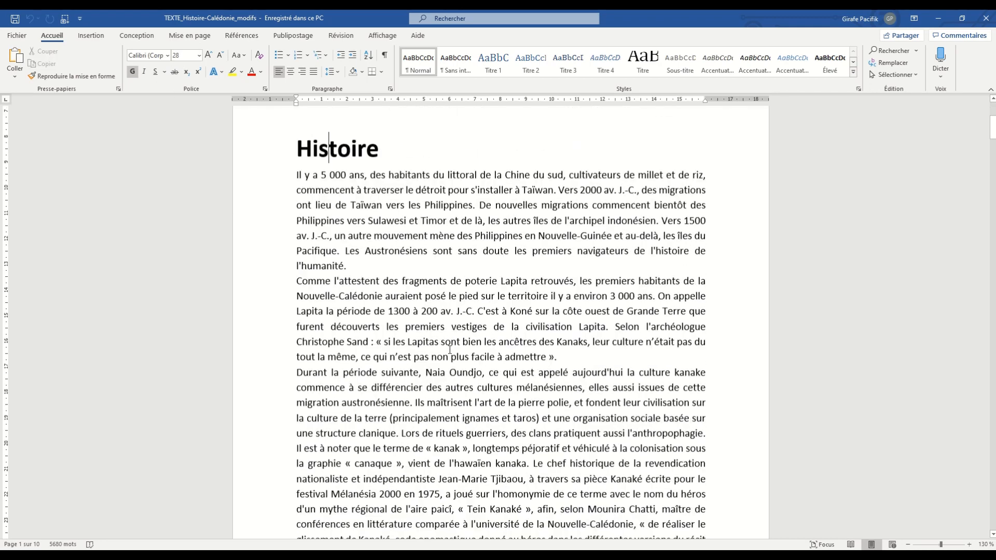
pyautogui.scroll(-20, 450, 349)
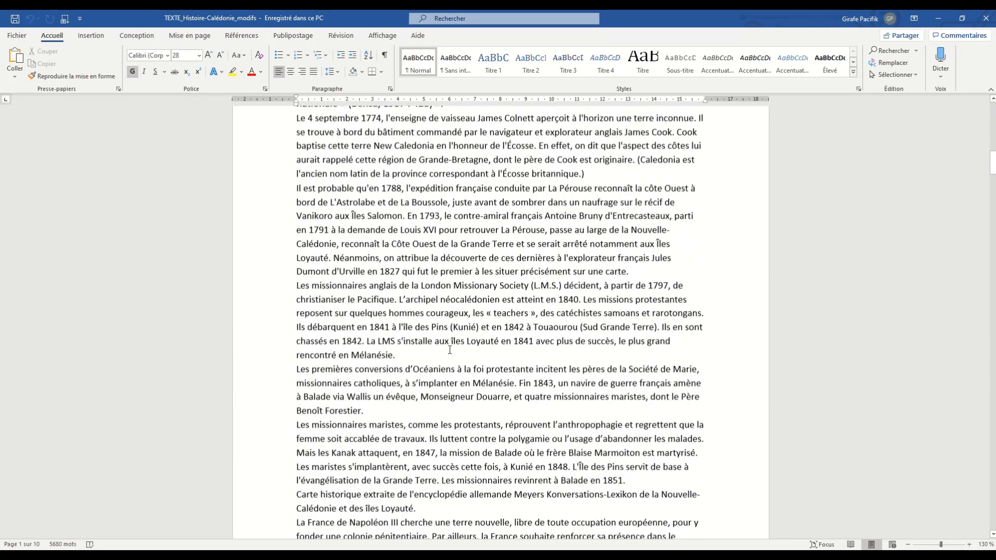
pyautogui.click(429, 356)
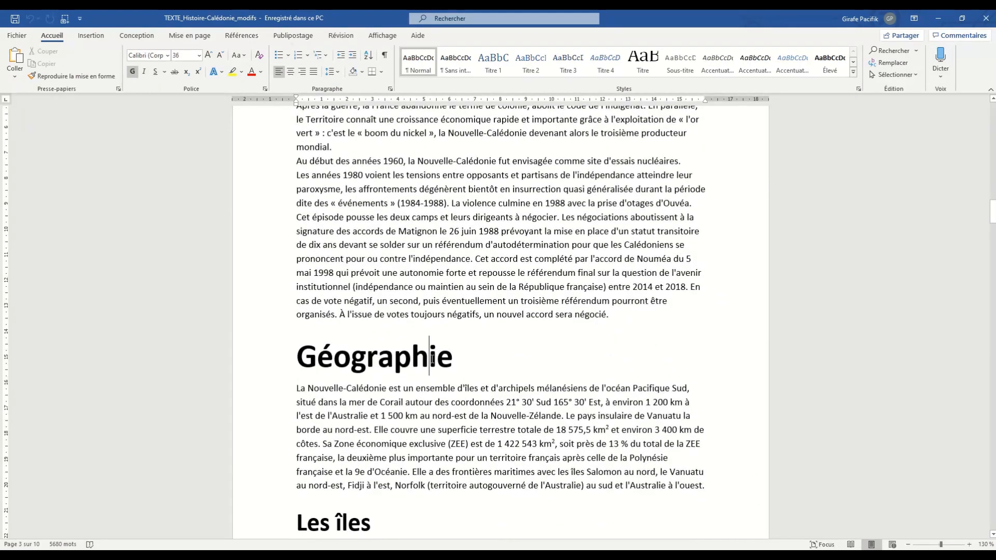
pyautogui.click(372, 521)
pyautogui.scroll(6, 447, 345)
pyautogui.scroll(10, 447, 346)
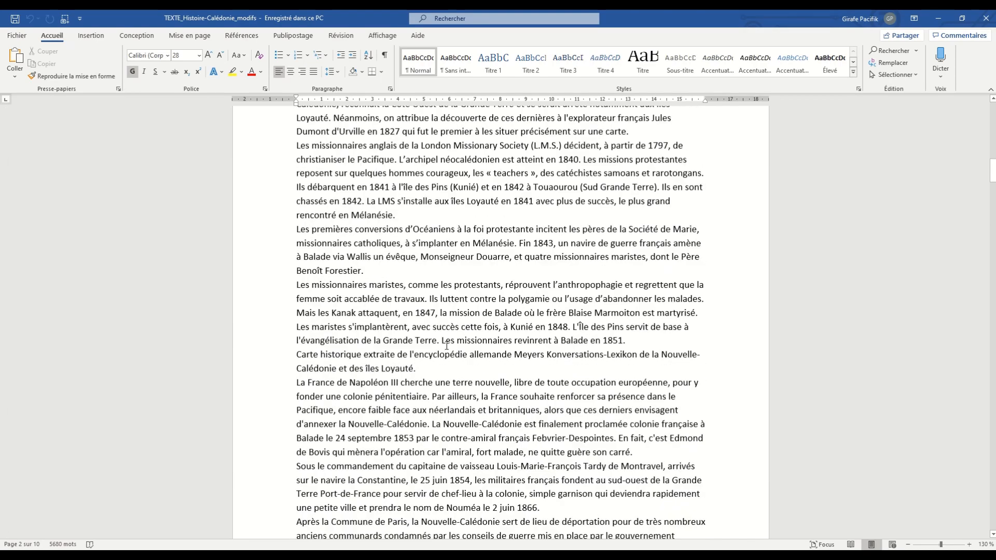
pyautogui.scroll(8, 447, 346)
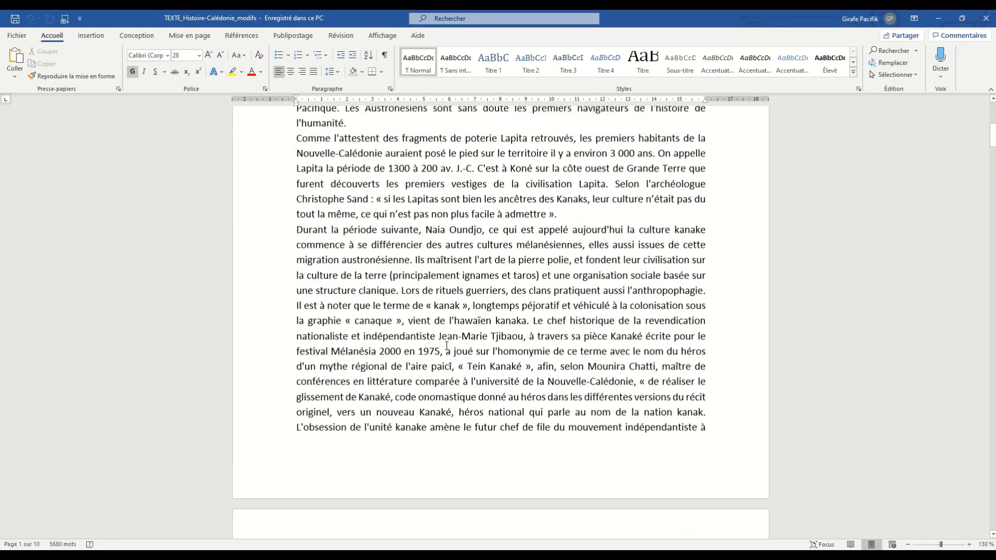
pyautogui.scroll(8, 446, 344)
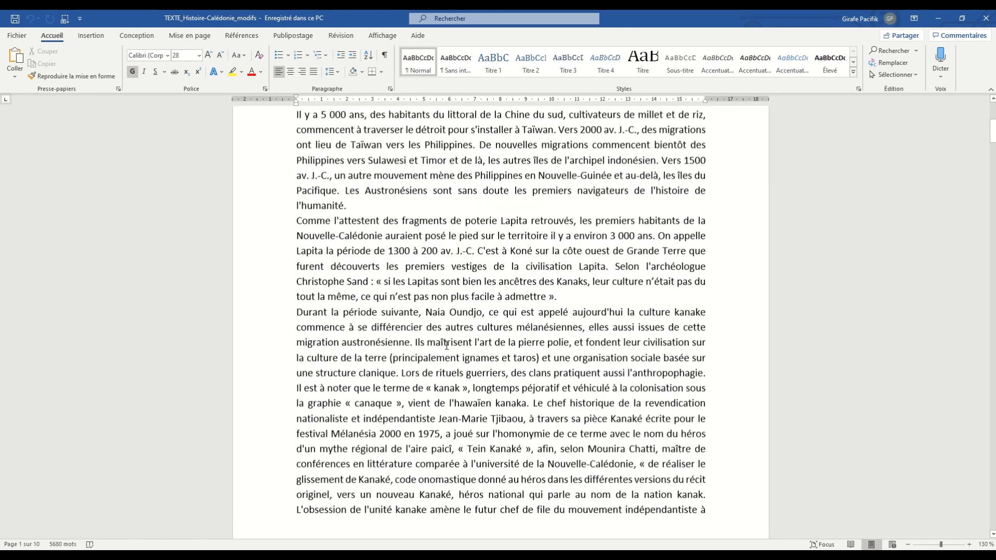
pyautogui.scroll(-3, 432, 346)
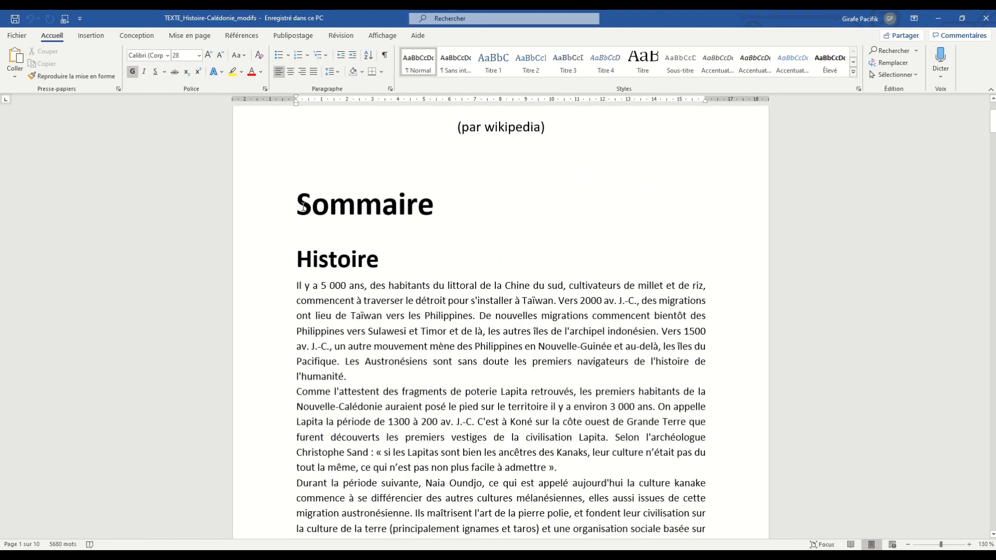
# - View the full gallery of available styles with the Sommaire heading selected
pyautogui.moveTo(303, 207); pyautogui.dragTo(441, 211)
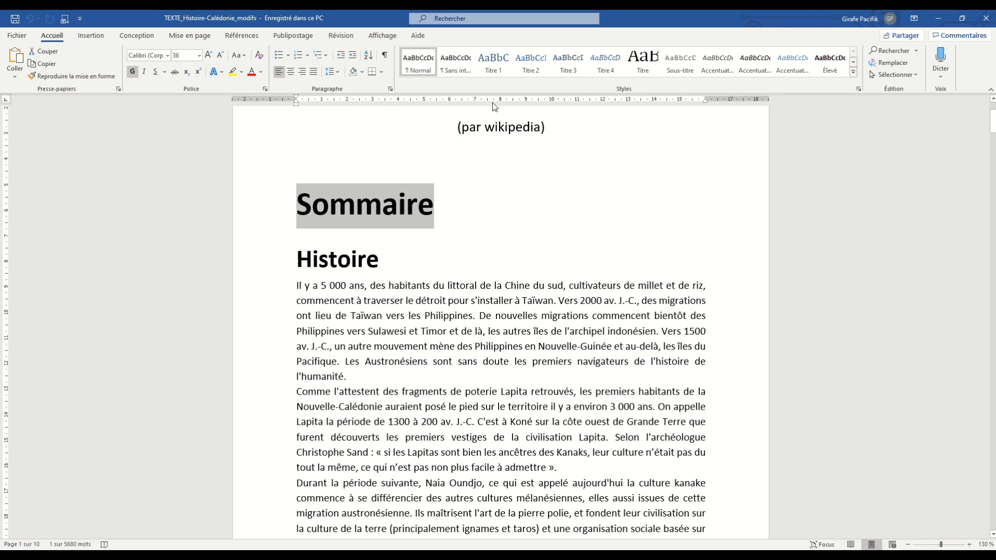
pyautogui.click(853, 72)
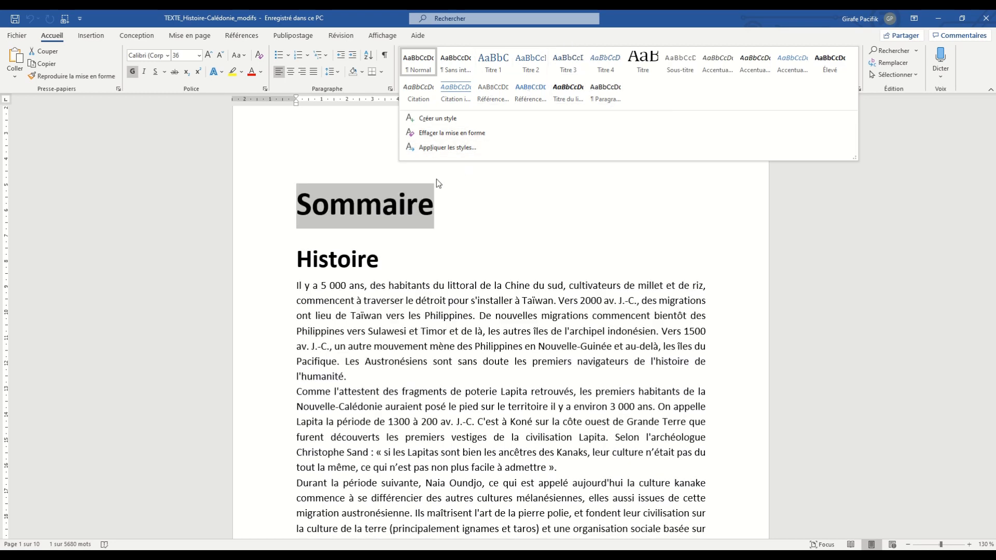
pyautogui.click(410, 210)
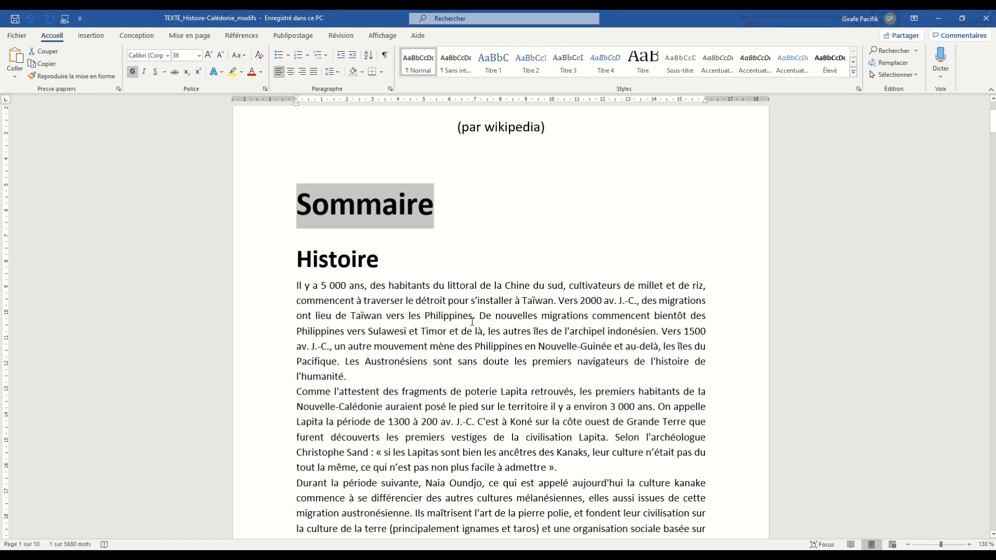
pyautogui.click(474, 319)
pyautogui.click(415, 217)
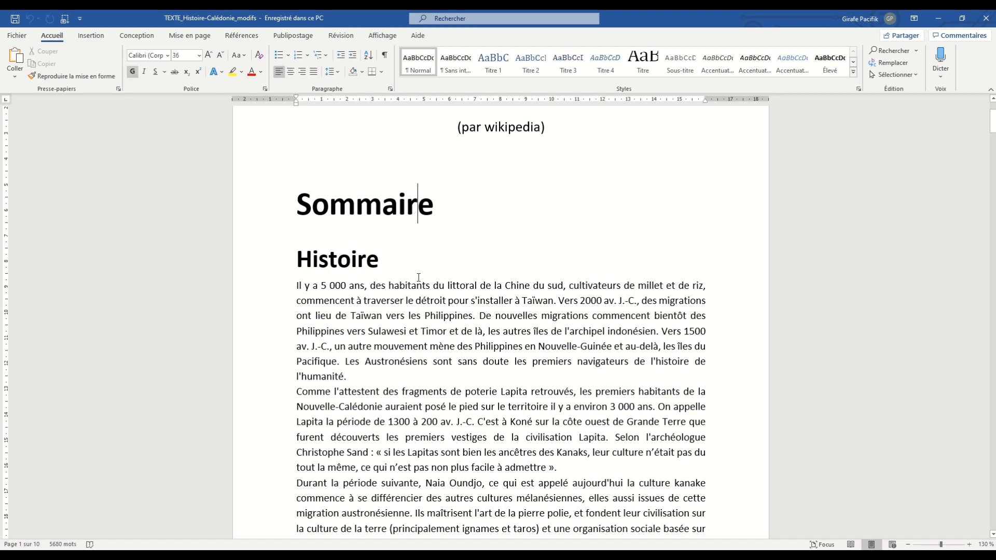
# - Try applying the Normal style to the Sommaire heading and undo it
pyautogui.scroll(-12, 425, 332)
pyautogui.scroll(12, 426, 332)
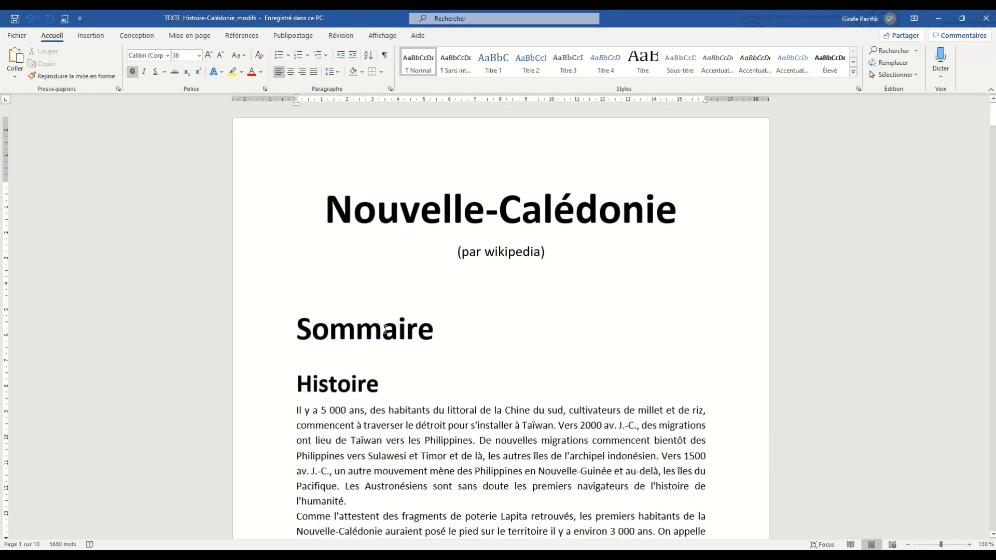
pyautogui.click(422, 76)
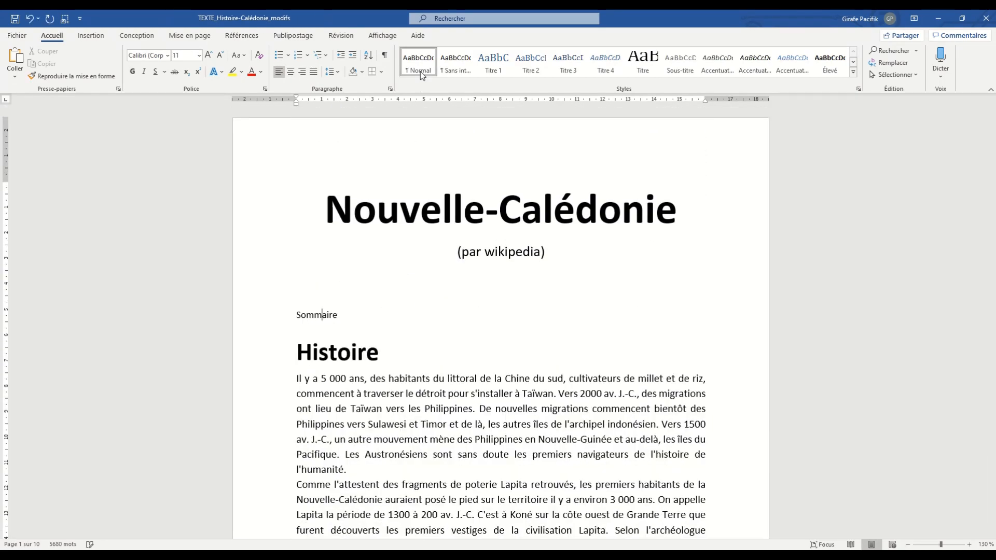
pyautogui.hotkey('ctrl', 'z')
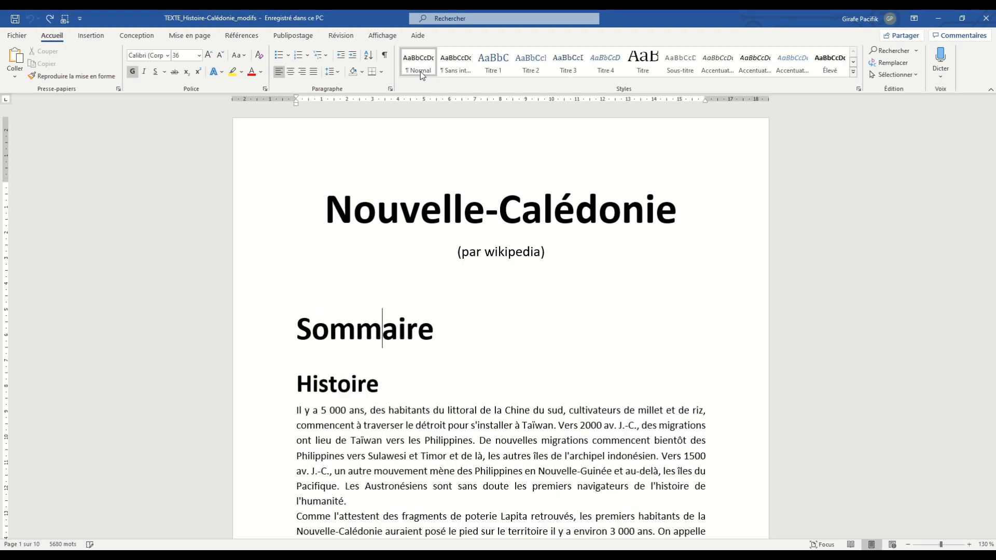
# - Look through the body text under the Histoire heading and check its style
pyautogui.click(476, 443)
pyautogui.scroll(-18, 463, 444)
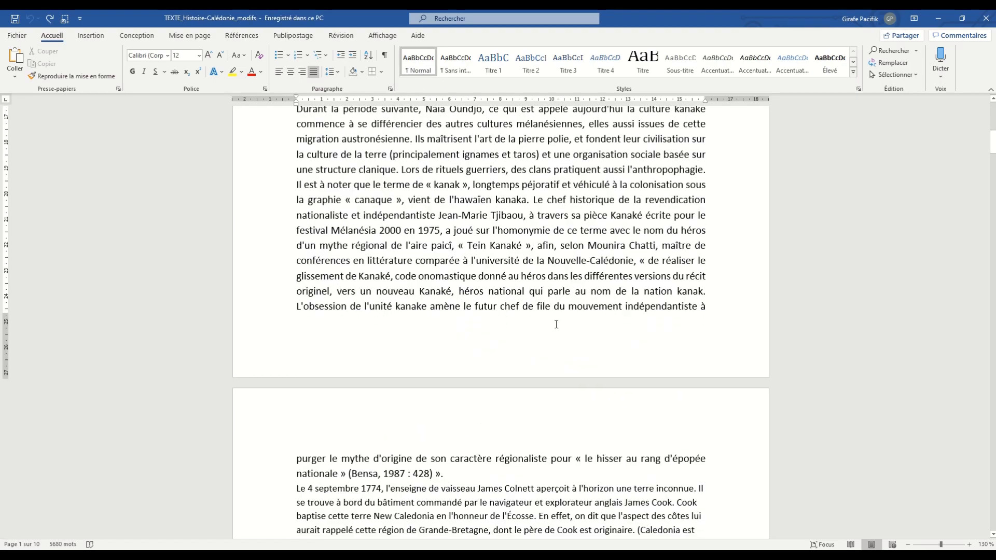
pyautogui.scroll(14, 668, 278)
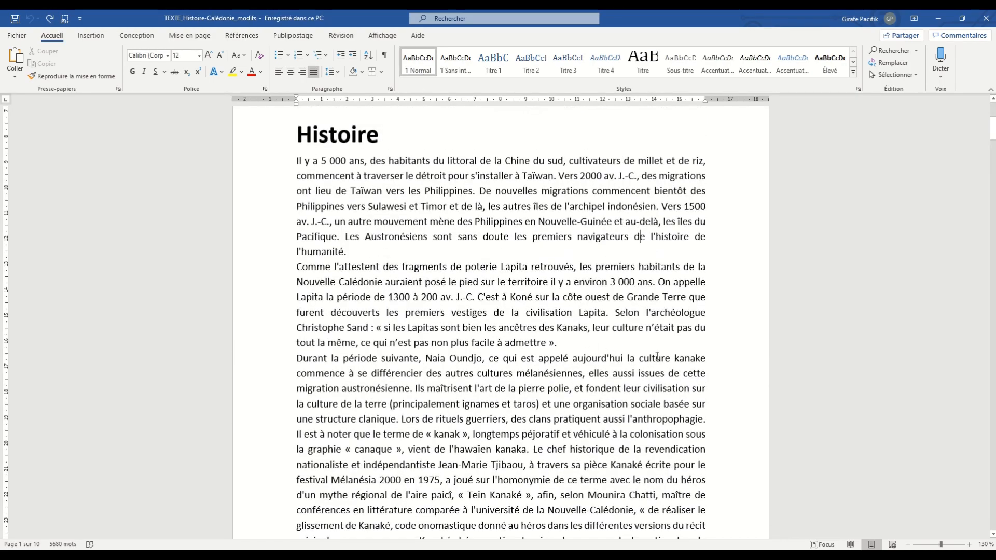
pyautogui.scroll(-10, 656, 356)
pyautogui.scroll(14, 654, 389)
pyautogui.scroll(-20, 647, 453)
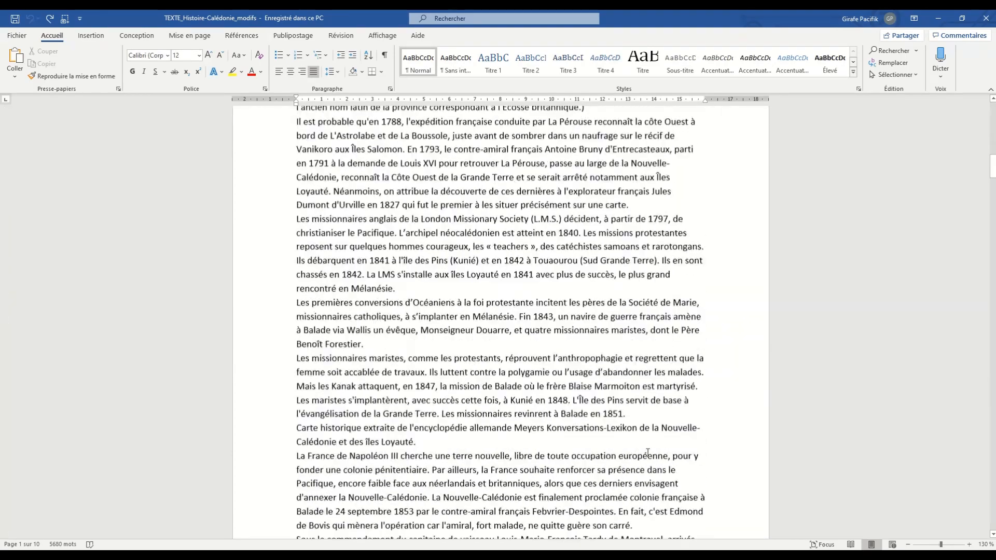
pyautogui.scroll(-8, 647, 453)
pyautogui.scroll(20, 647, 452)
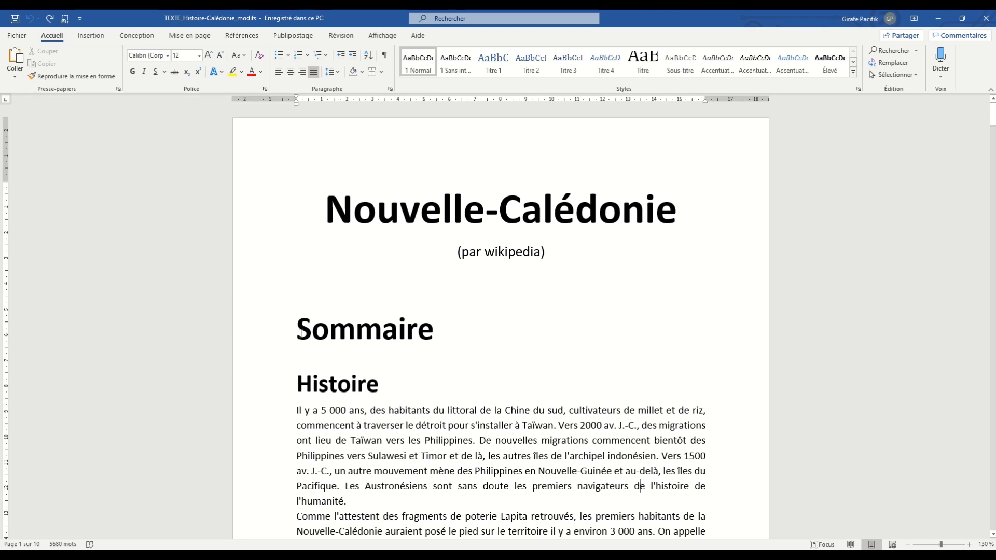
# - Number the Sommaire heading with the Roman numeral format I., II., III
pyautogui.moveTo(300, 332); pyautogui.dragTo(435, 333)
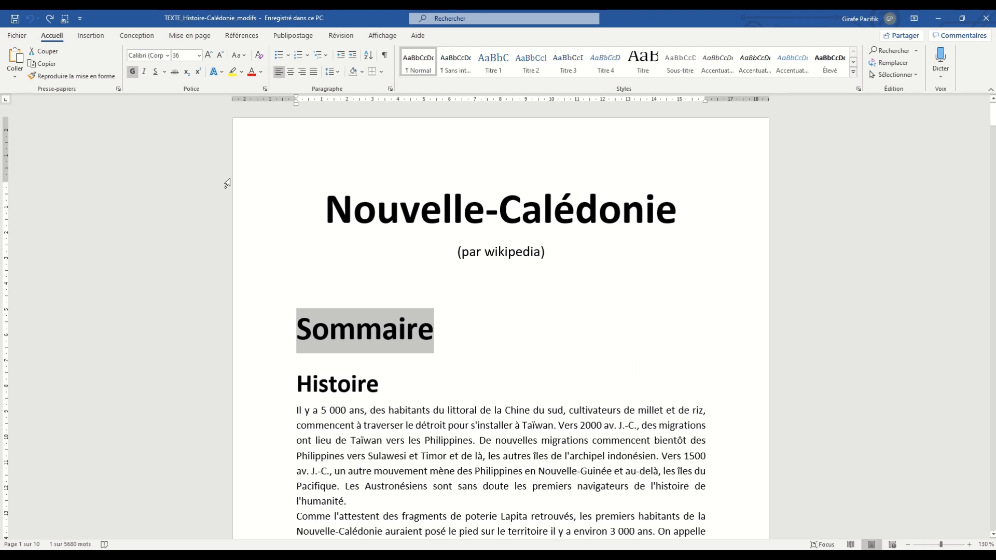
pyautogui.click(308, 56)
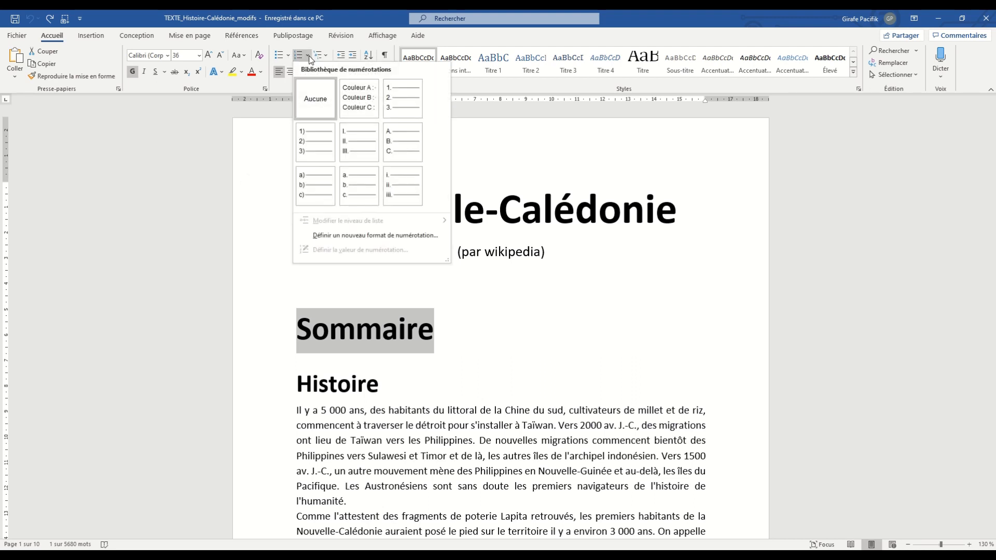
pyautogui.click(358, 148)
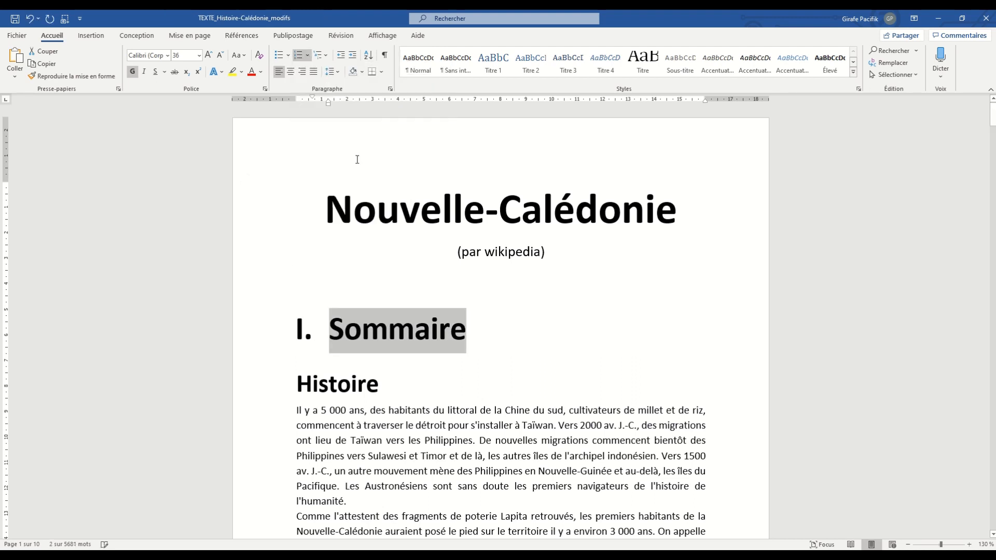
# - Colour the Sommaire heading and its Roman numeral in the orange theme colour
pyautogui.click(261, 71)
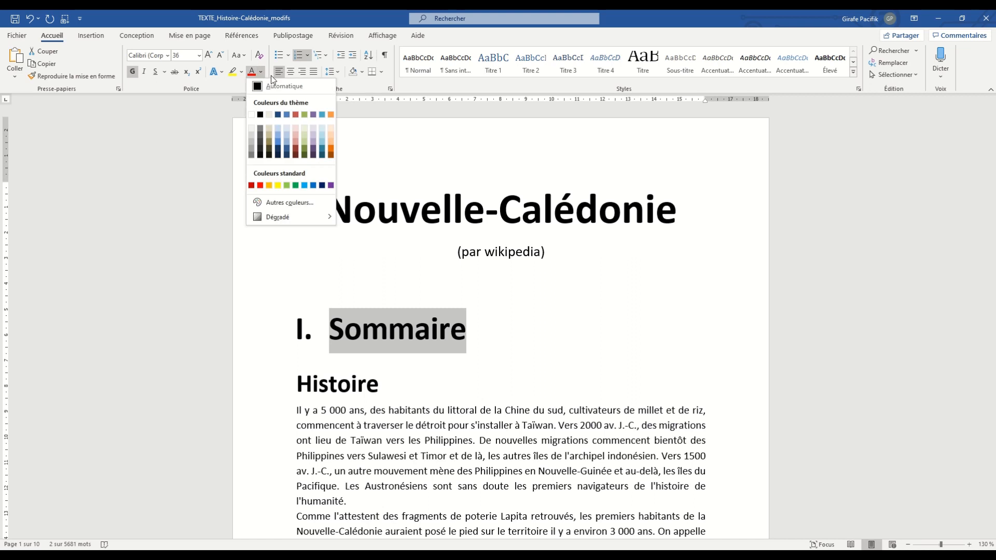
pyautogui.click(330, 114)
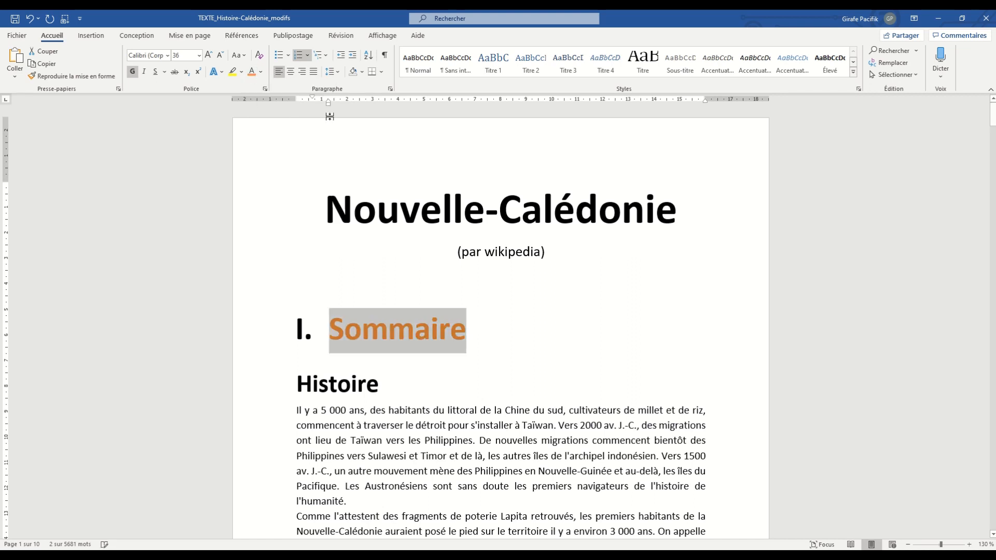
pyautogui.click(302, 335)
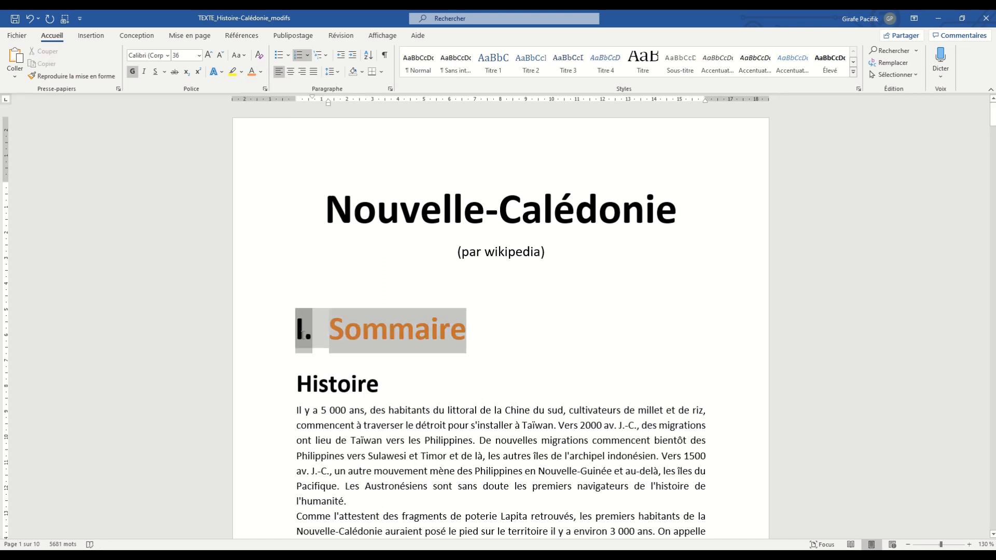
pyautogui.click(399, 341)
# - Change the font of the Sommaire heading text to Berlin Sans FB Demi
pyautogui.doubleClick(475, 333)
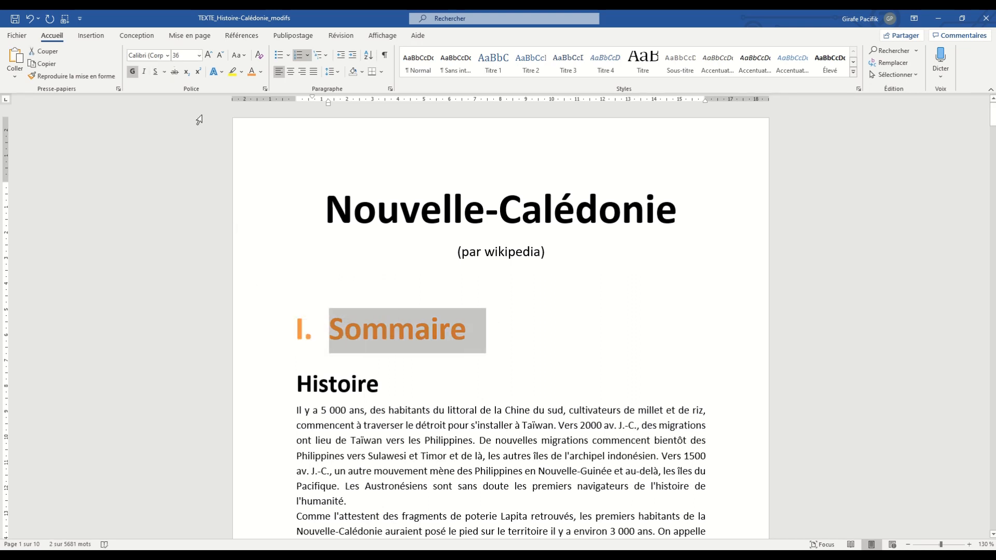
pyautogui.click(167, 55)
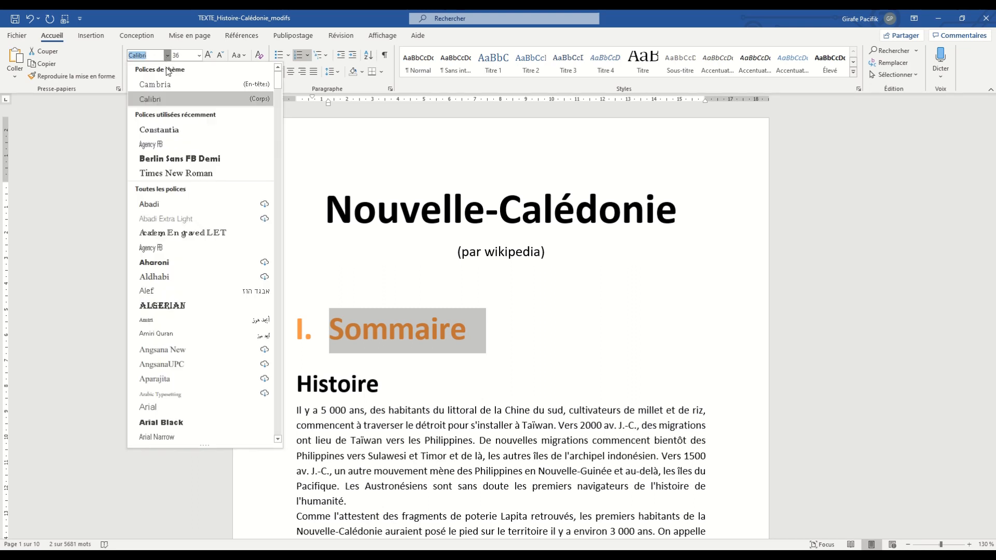
pyautogui.click(194, 158)
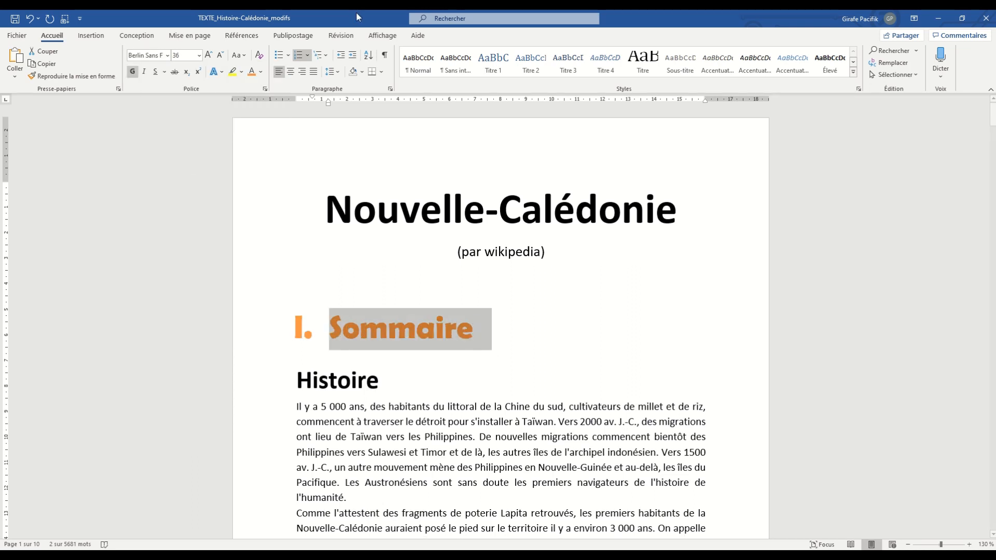
# - Add an orange ½ pt bottom border to the Sommaire heading paragraph
pyautogui.click(381, 72)
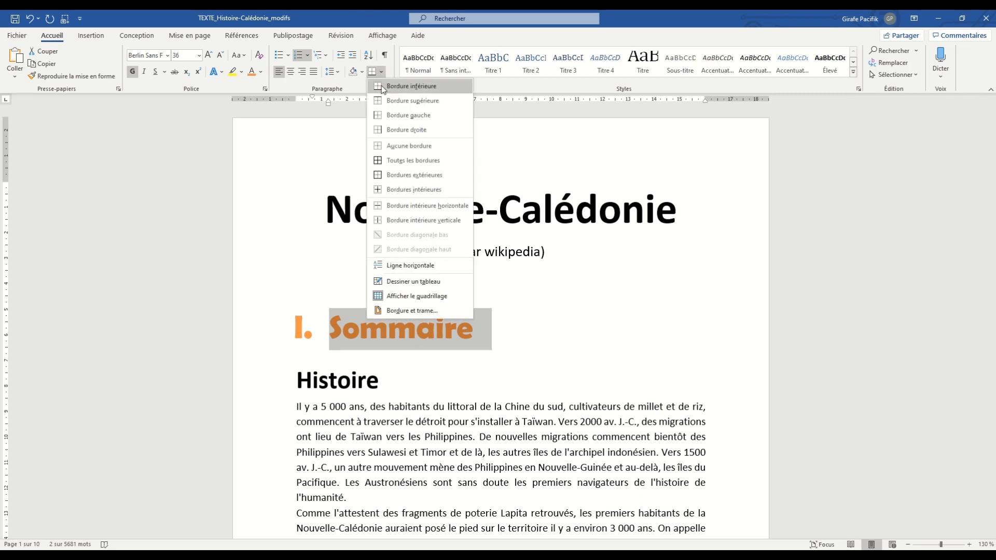
pyautogui.click(393, 310)
pyautogui.click(502, 304)
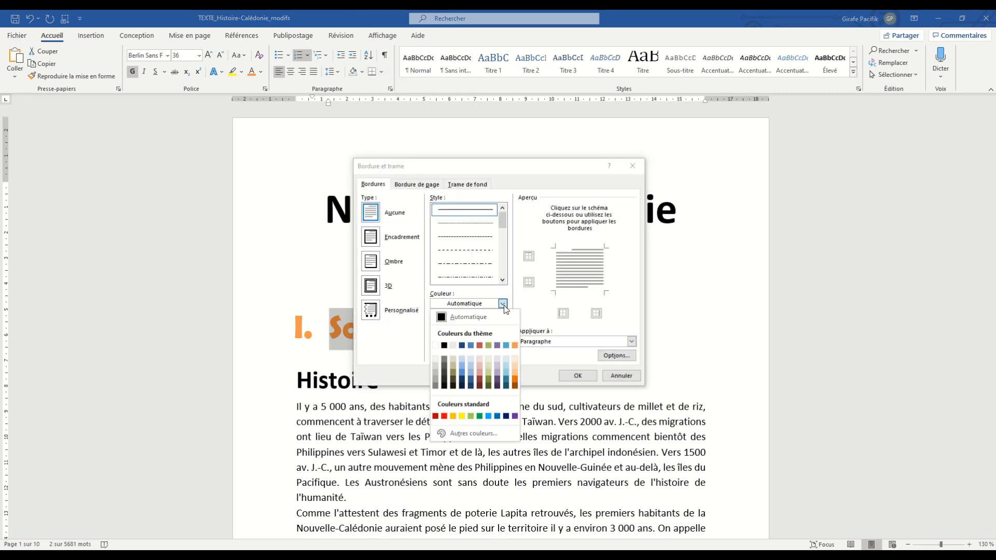
pyautogui.click(515, 346)
pyautogui.click(578, 289)
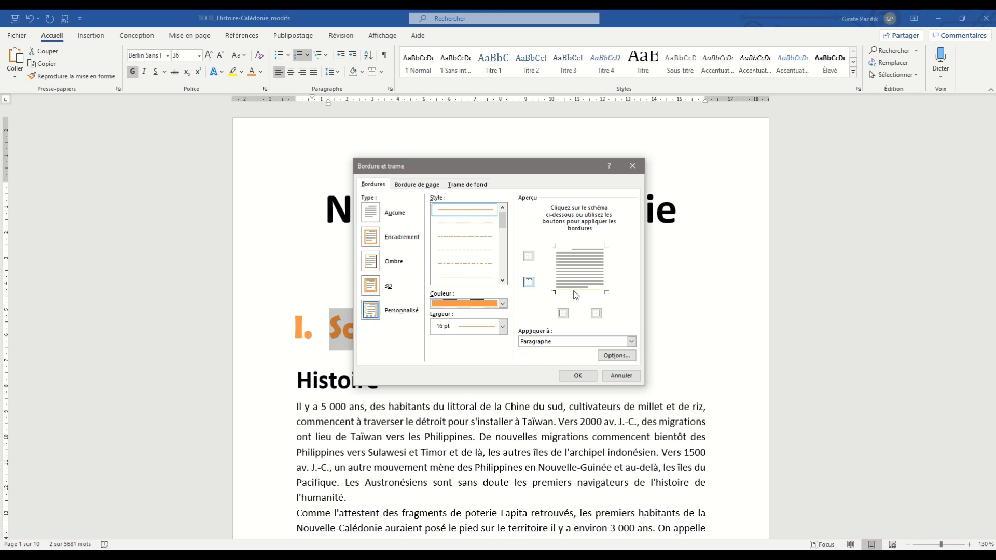
pyautogui.click(577, 375)
# - Centre the Sommaire heading on the page
pyautogui.click(610, 348)
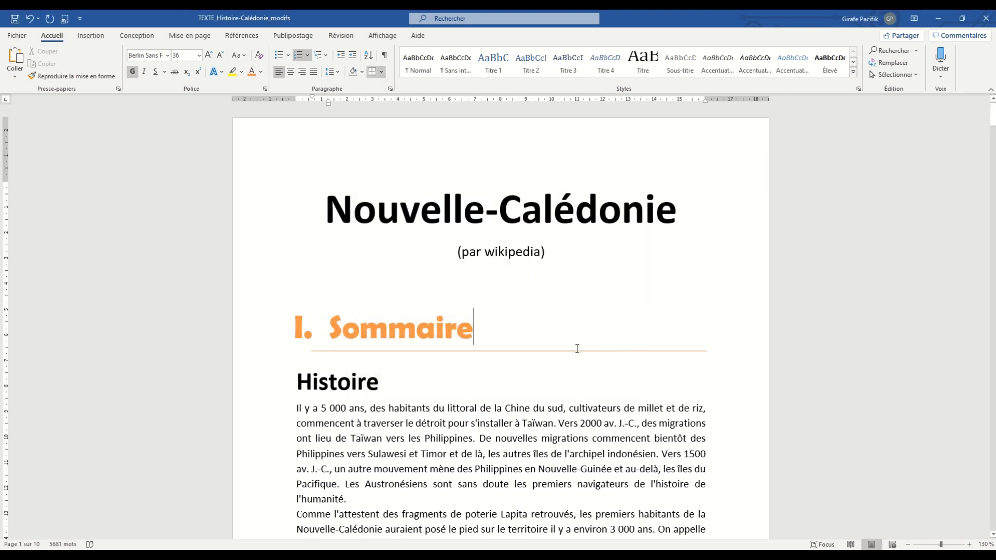
pyautogui.hotkey('ctrl', 'e')
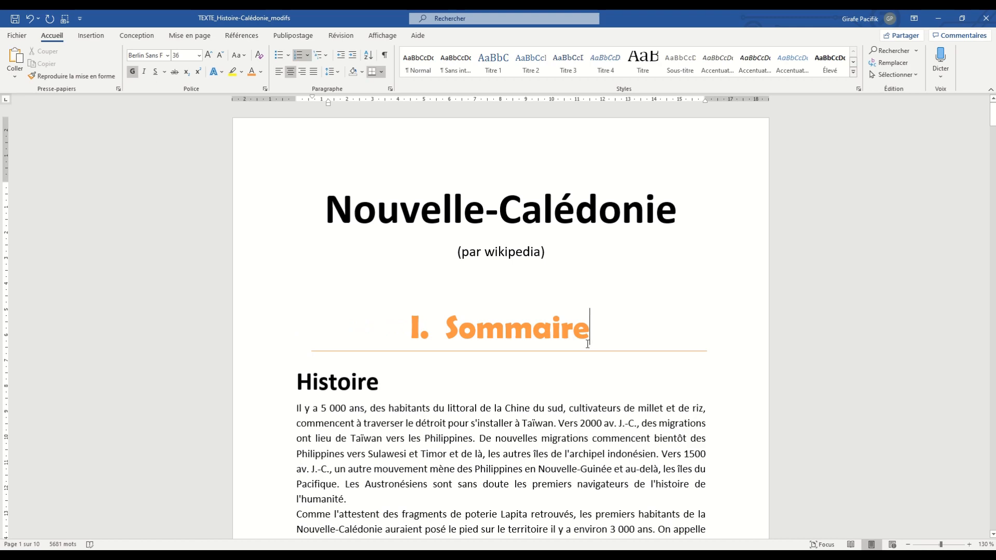
pyautogui.scroll(-3, 529, 262)
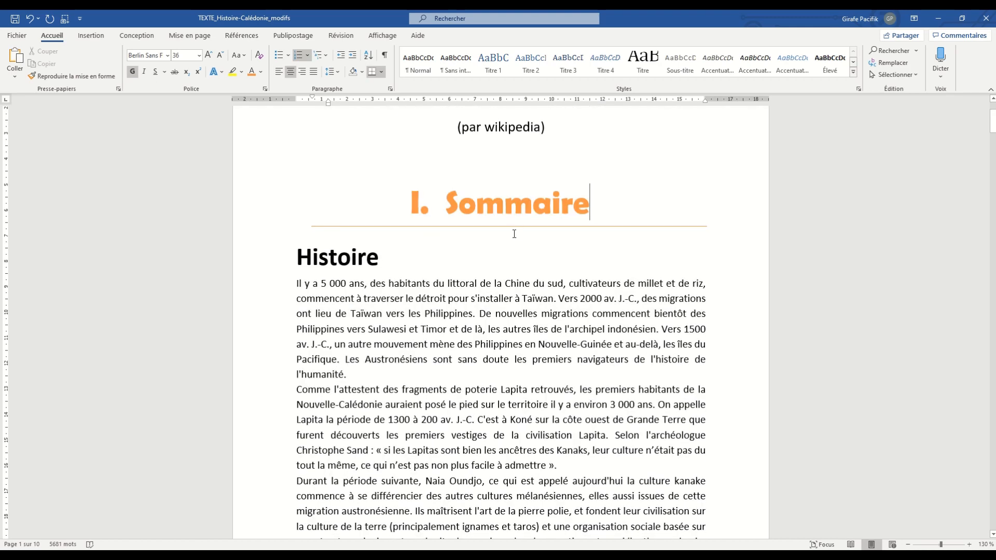
# - Select the Sommaire heading text and view the style gallery with its option for creating a style
pyautogui.moveTo(447, 209); pyautogui.dragTo(625, 216)
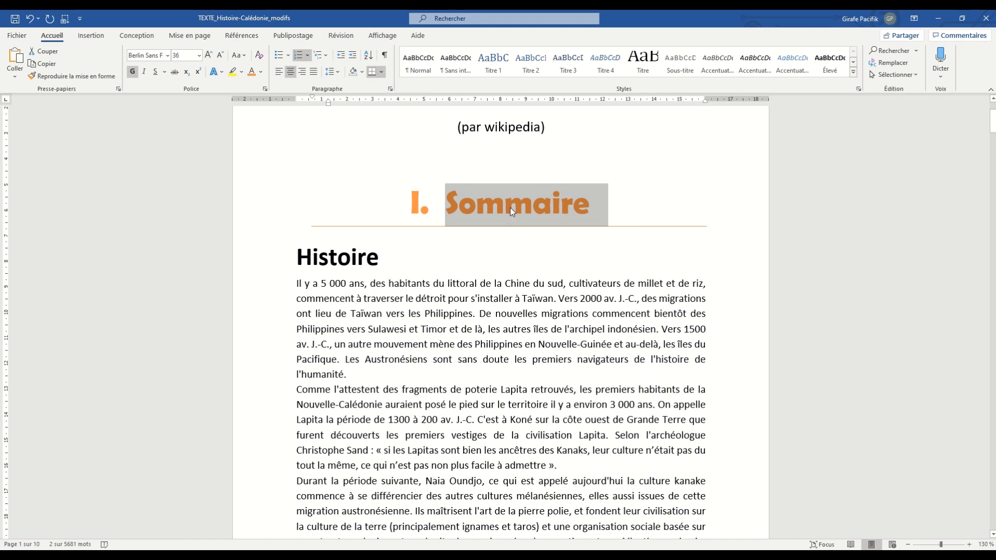
pyautogui.click(853, 76)
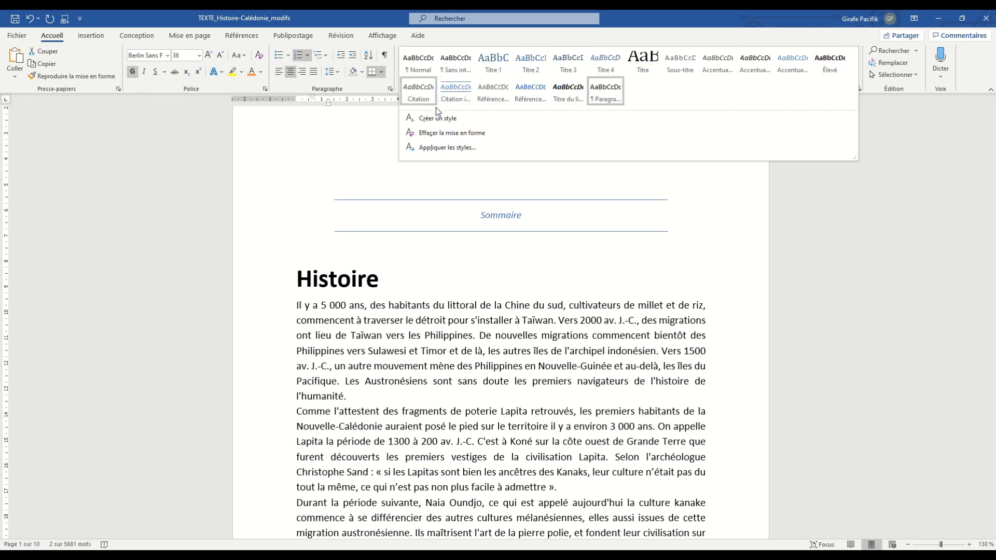
pyautogui.click(687, 23)
# - Examine the enlarged list of all styles and the context options available for the selected Sommaire heading
pyautogui.click(858, 89)
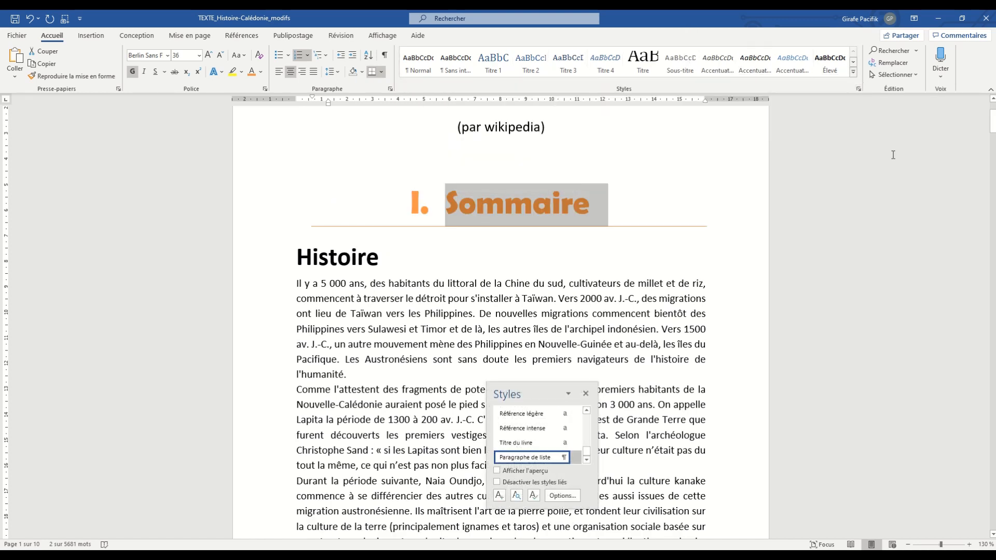
pyautogui.click(858, 89)
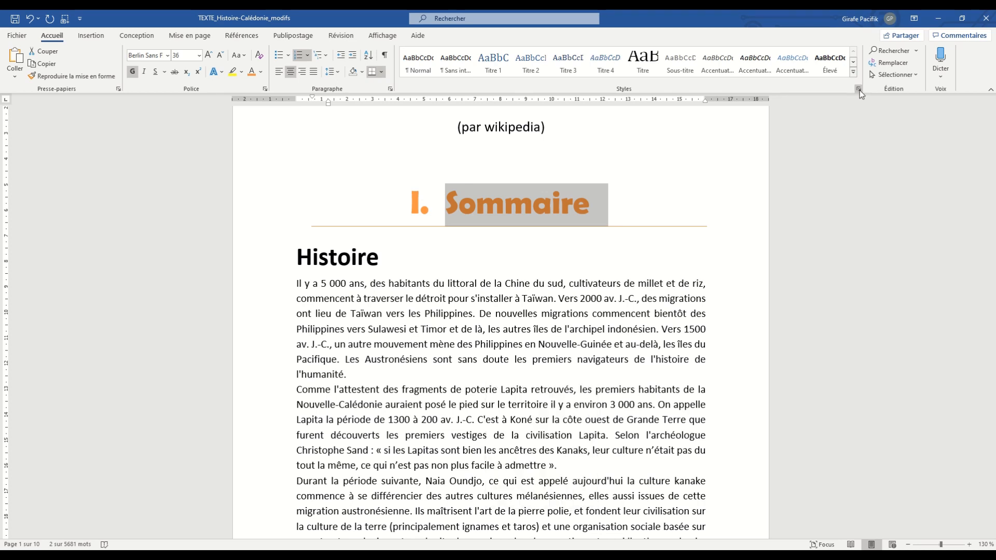
pyautogui.click(859, 90)
pyautogui.moveTo(519, 383); pyautogui.dragTo(896, 116)
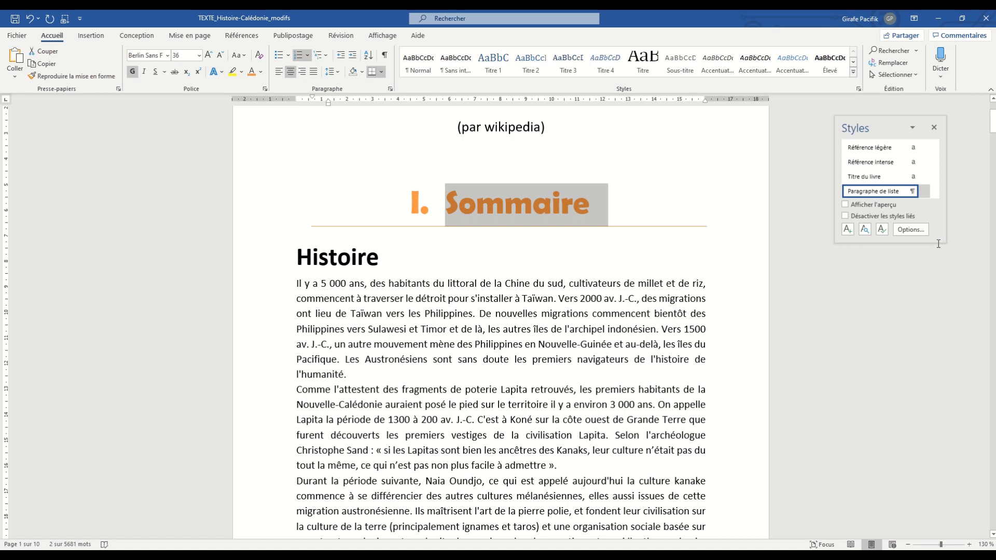
pyautogui.moveTo(938, 244); pyautogui.dragTo(937, 431)
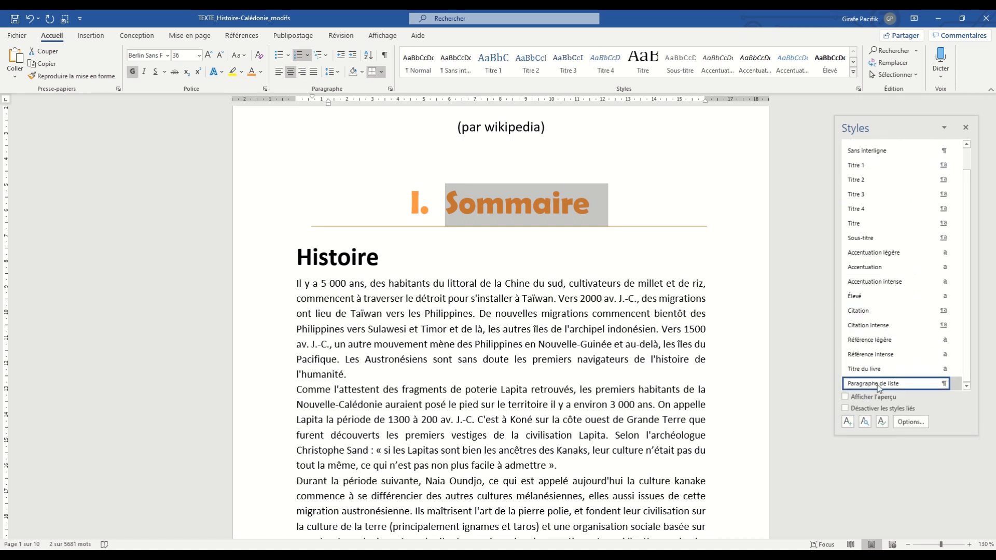
pyautogui.click(965, 128)
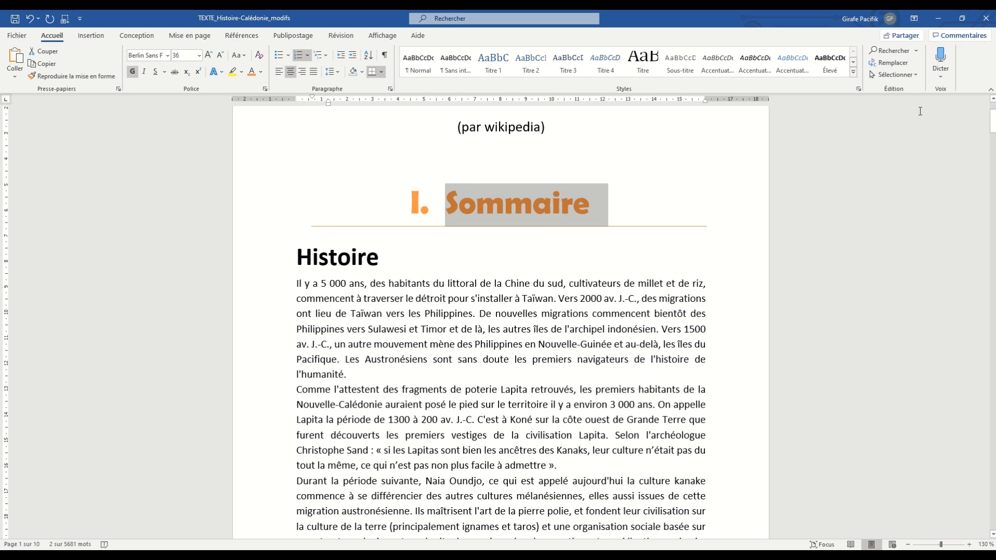
pyautogui.rightClick(499, 198)
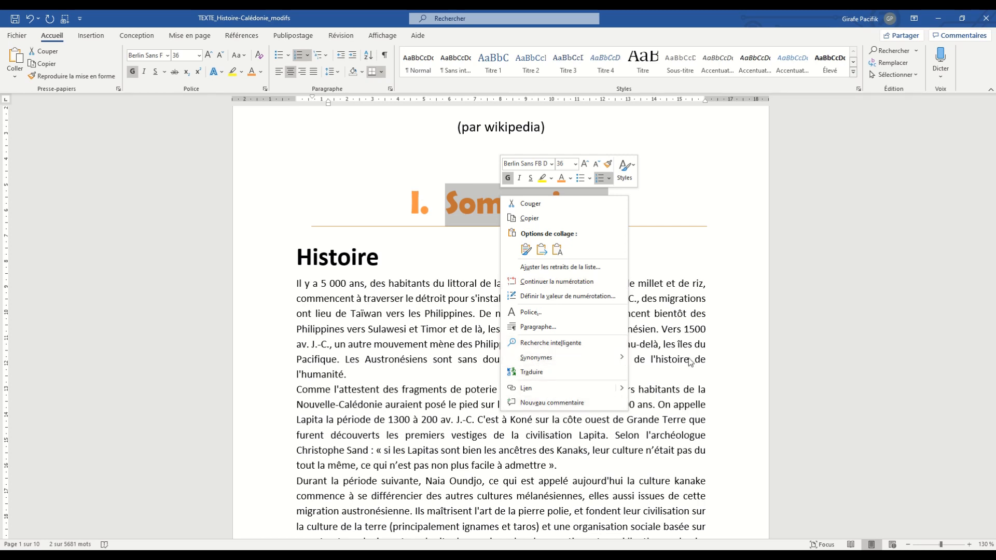
pyautogui.click(482, 211)
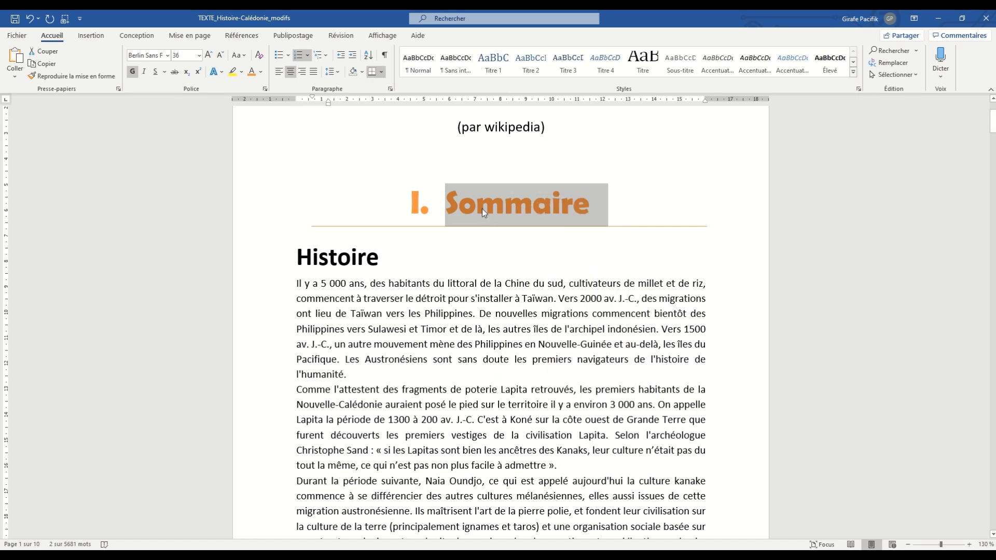
# - Create a new style named GROS TITRES from the formatting of the selected Sommaire heading
pyautogui.click(853, 72)
pyautogui.click(431, 120)
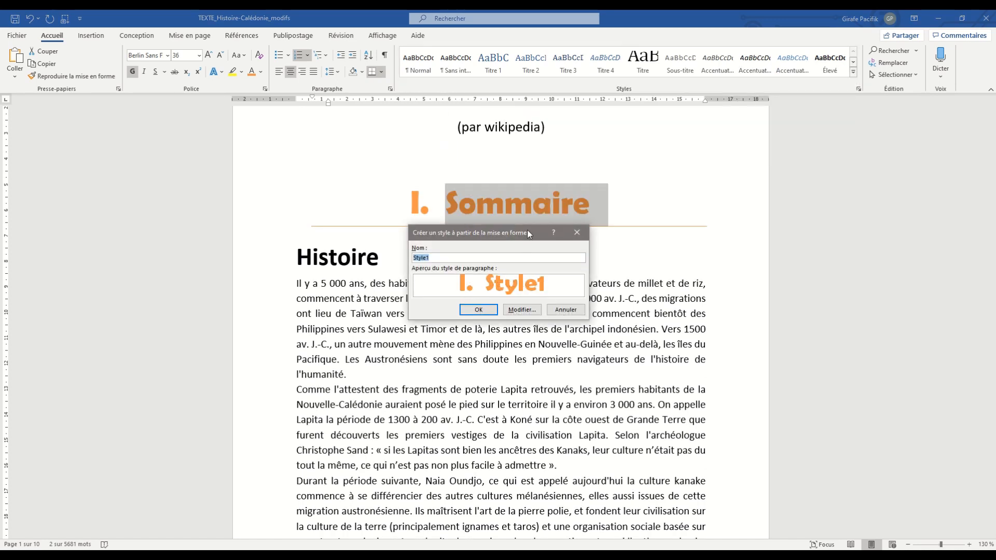
pyautogui.moveTo(530, 232); pyautogui.dragTo(669, 288)
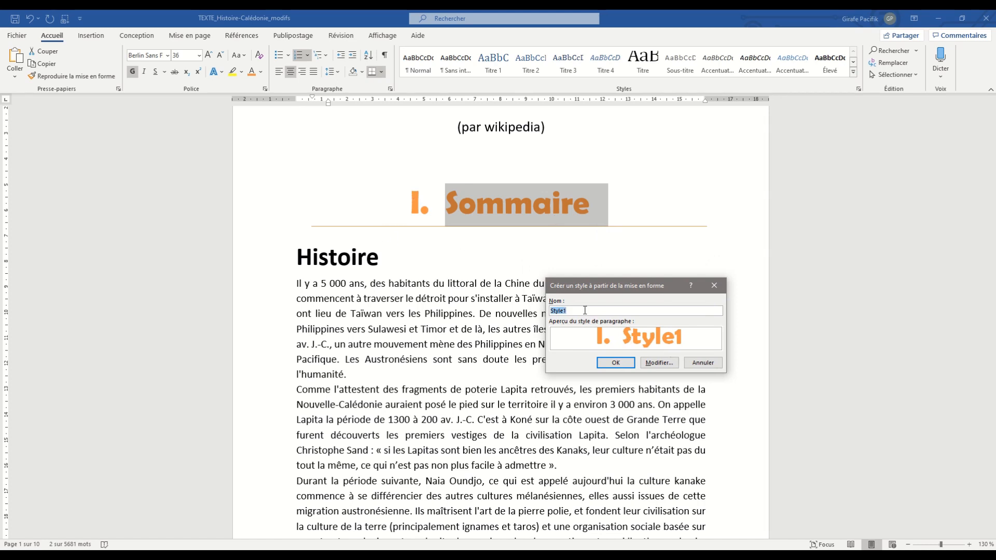
pyautogui.write('GROS TITRES')
pyautogui.click(616, 363)
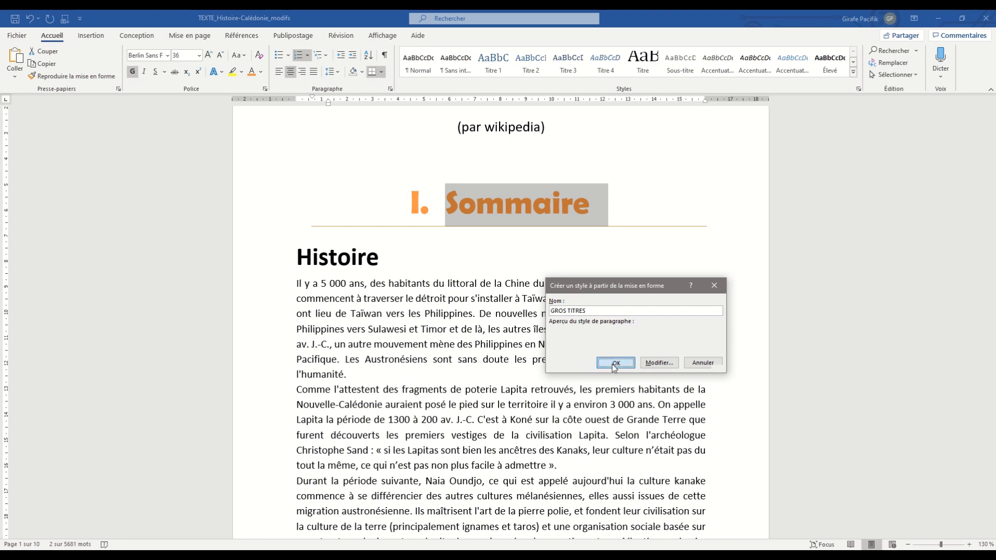
# - Try the GROS TITRES style on the first body paragraph under Histoire and undo it
pyautogui.click(514, 293)
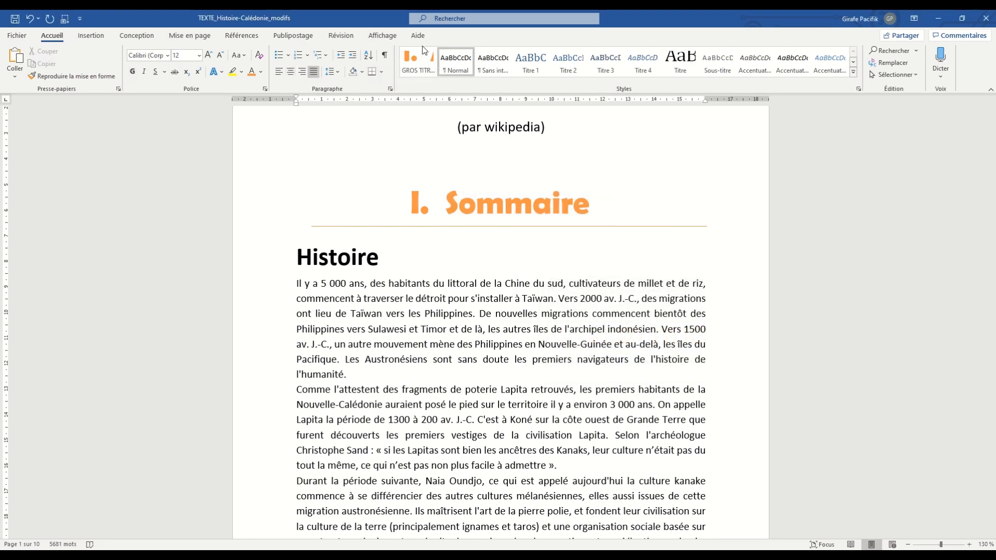
pyautogui.click(420, 70)
pyautogui.hotkey('ctrl', 'z')
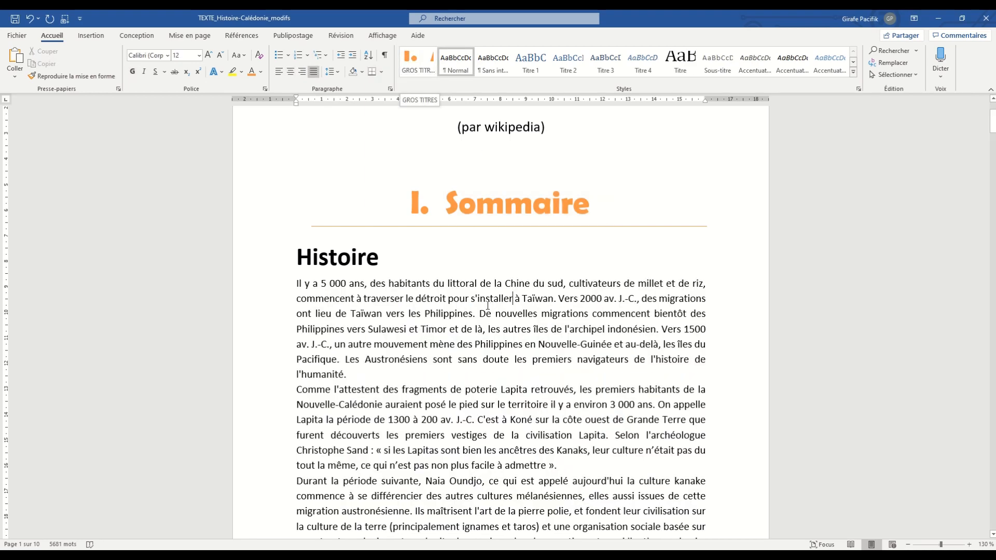
# - Apply the GROS TITRES style to the Géographie heading
pyautogui.scroll(-10, 487, 305)
pyautogui.scroll(-15, 487, 305)
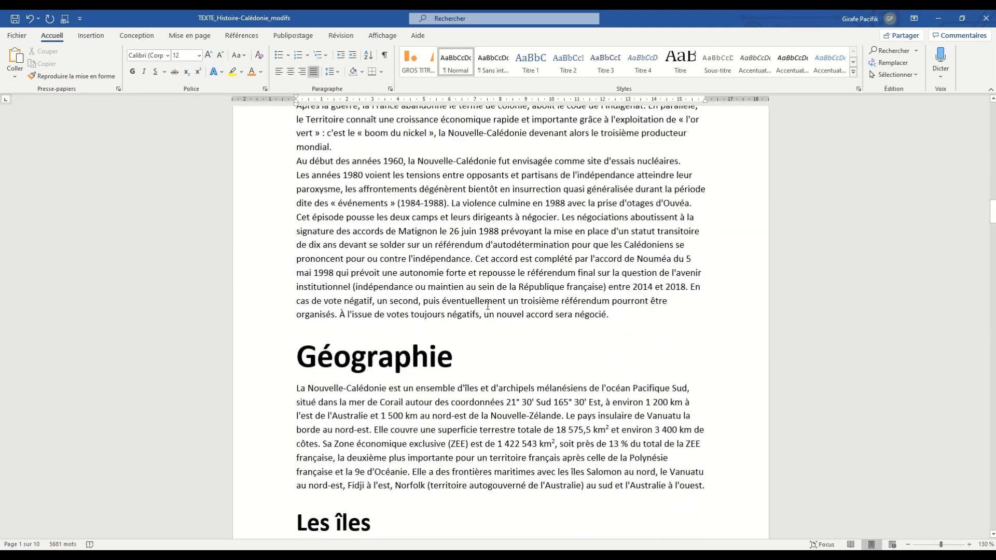
pyautogui.click(417, 365)
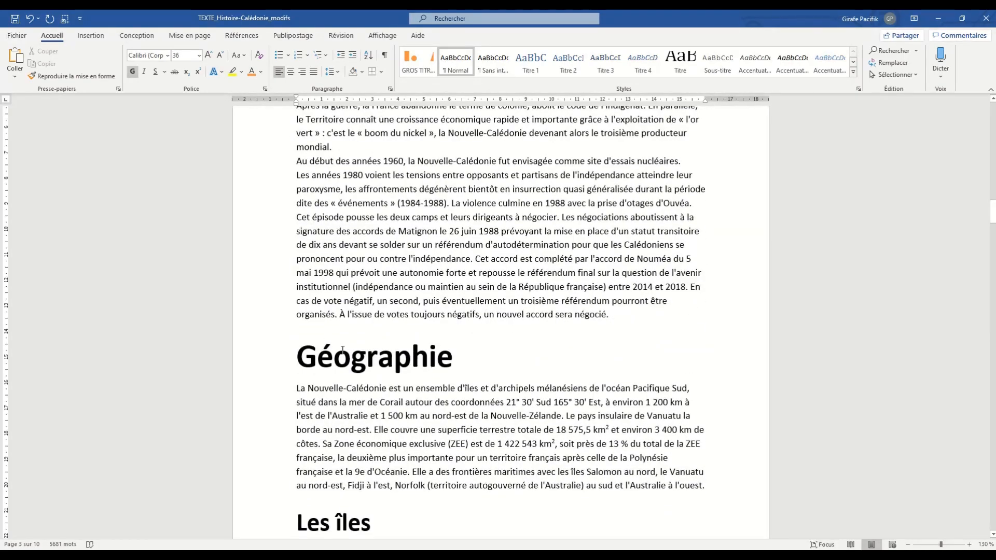
pyautogui.click(418, 61)
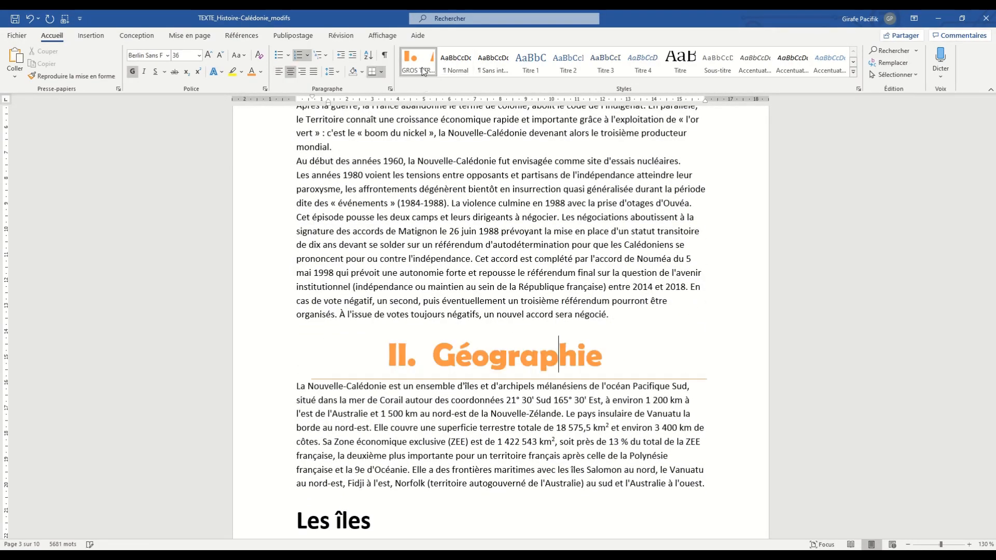
# - Look through the following headings, from Les îles to Toponymie, and check which share the main headings' formatting
pyautogui.scroll(-3, 614, 394)
pyautogui.scroll(-4, 614, 395)
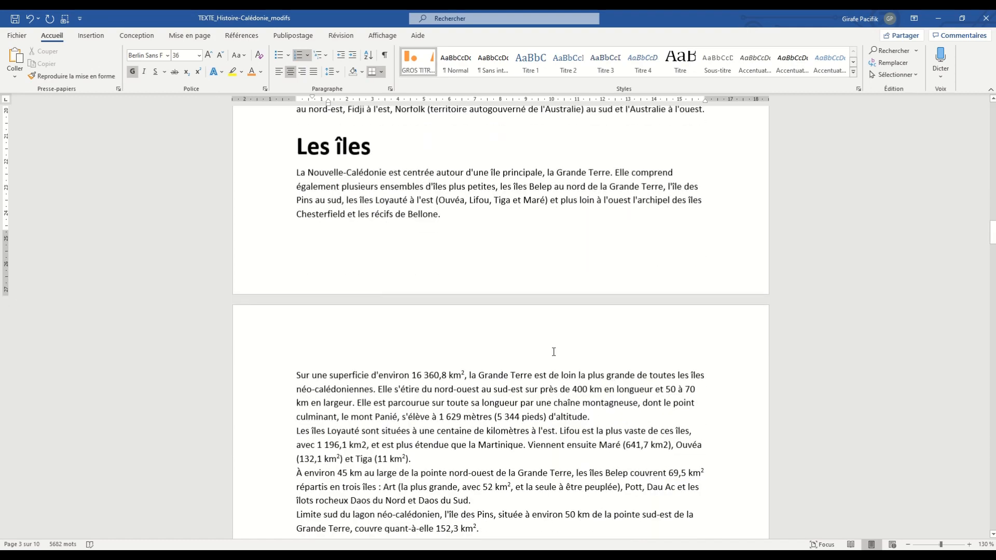
pyautogui.click(325, 139)
pyautogui.scroll(-6, 372, 248)
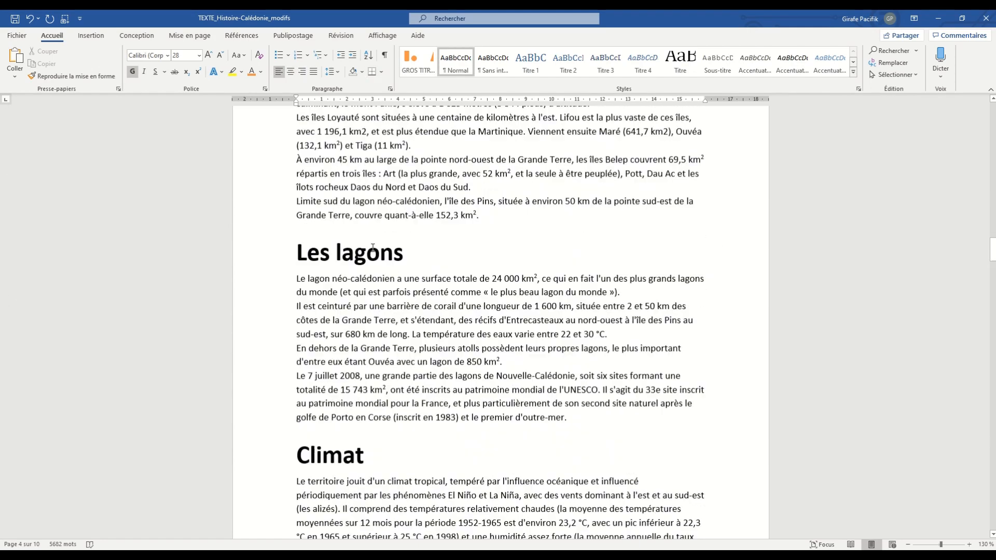
pyautogui.scroll(1, 373, 248)
pyautogui.click(385, 301)
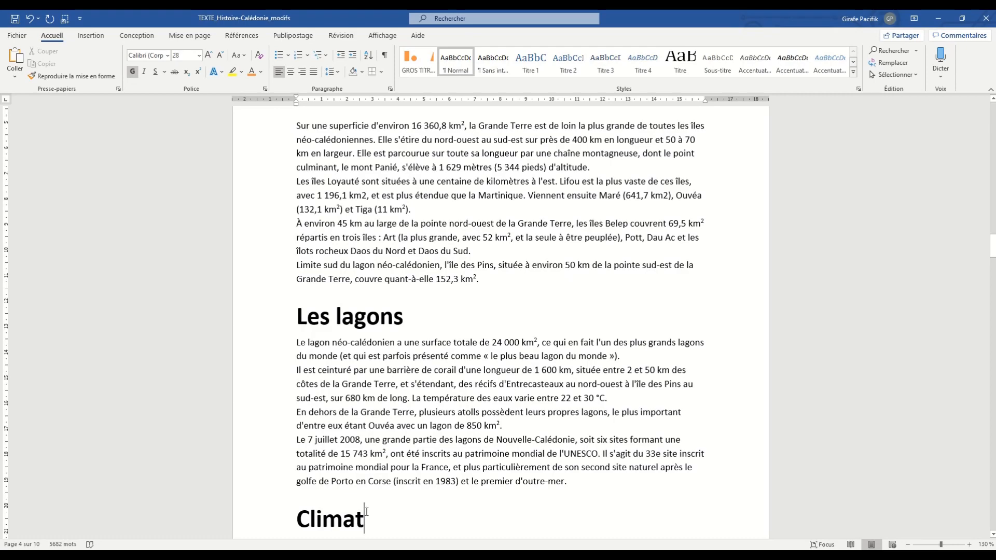
pyautogui.scroll(-18, 366, 519)
pyautogui.scroll(-5, 372, 500)
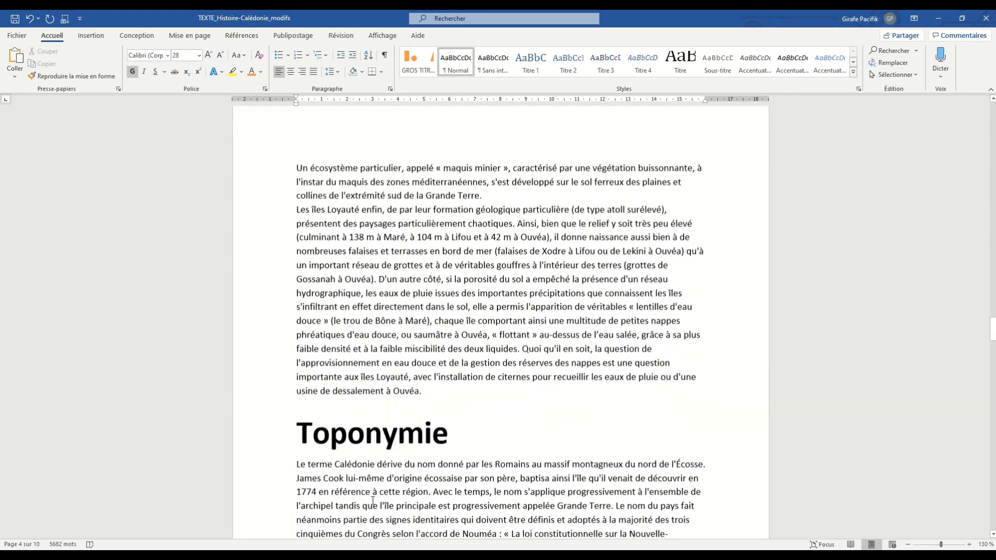
# - Select all text formatted like the Toponymie heading, check the matched headings, and apply the GROS TITRES style to them
pyautogui.click(366, 308)
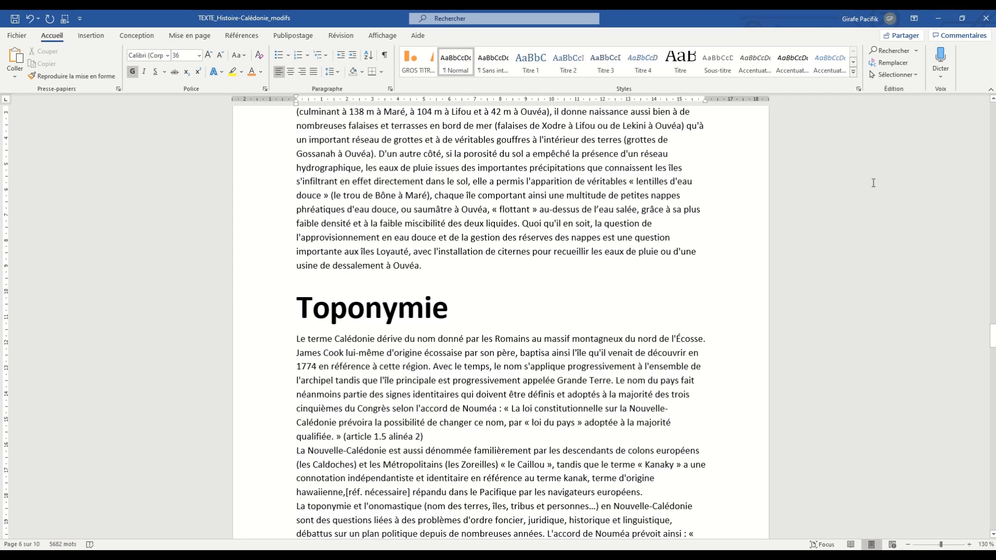
pyautogui.click(916, 74)
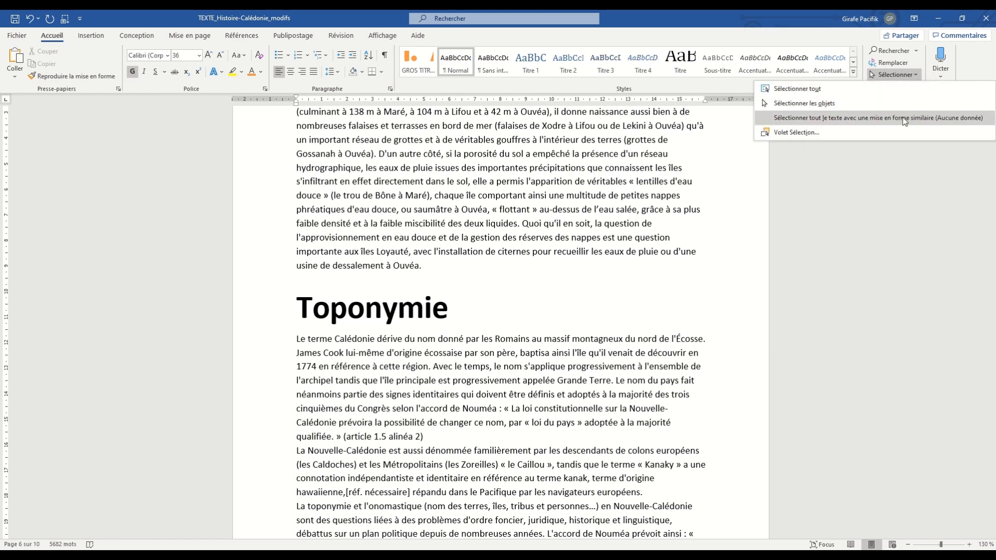
pyautogui.click(905, 118)
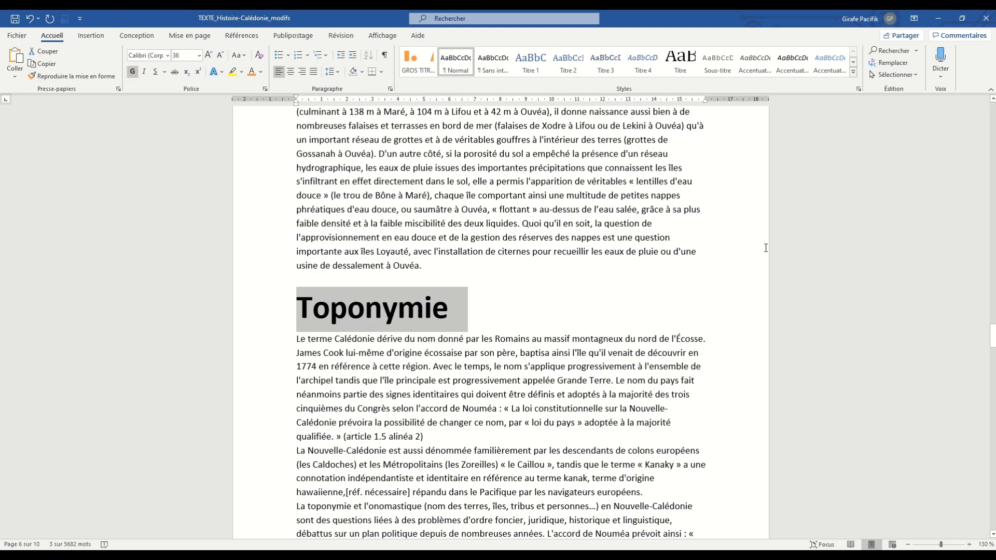
pyautogui.keyDown('ctrl'); pyautogui.scroll(-5, 766, 248); pyautogui.keyUp('ctrl')
pyautogui.scroll(-3, 542, 251)
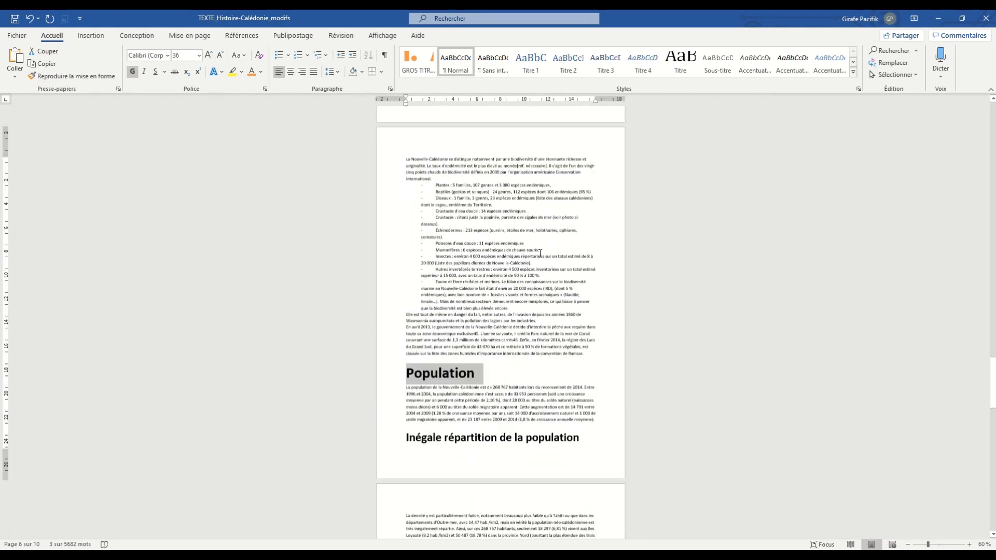
pyautogui.scroll(-15, 539, 253)
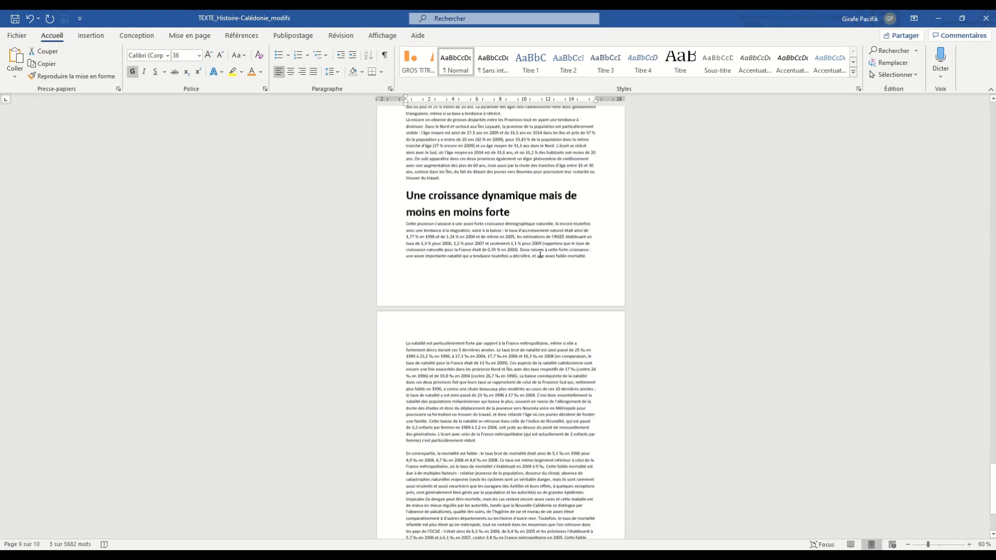
pyautogui.scroll(15, 539, 253)
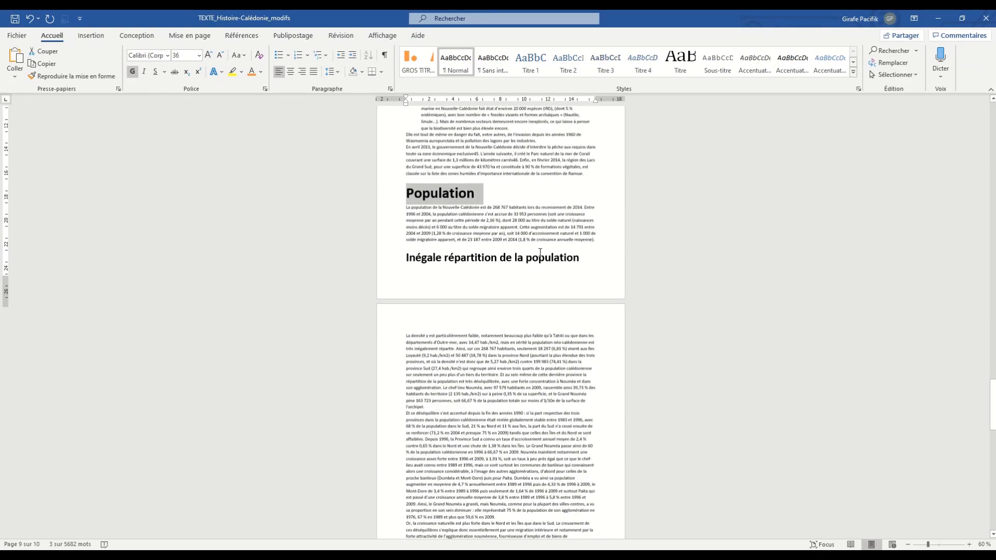
pyautogui.keyDown('ctrl'); pyautogui.scroll(7, 539, 253); pyautogui.keyUp('ctrl')
pyautogui.scroll(3, 491, 250)
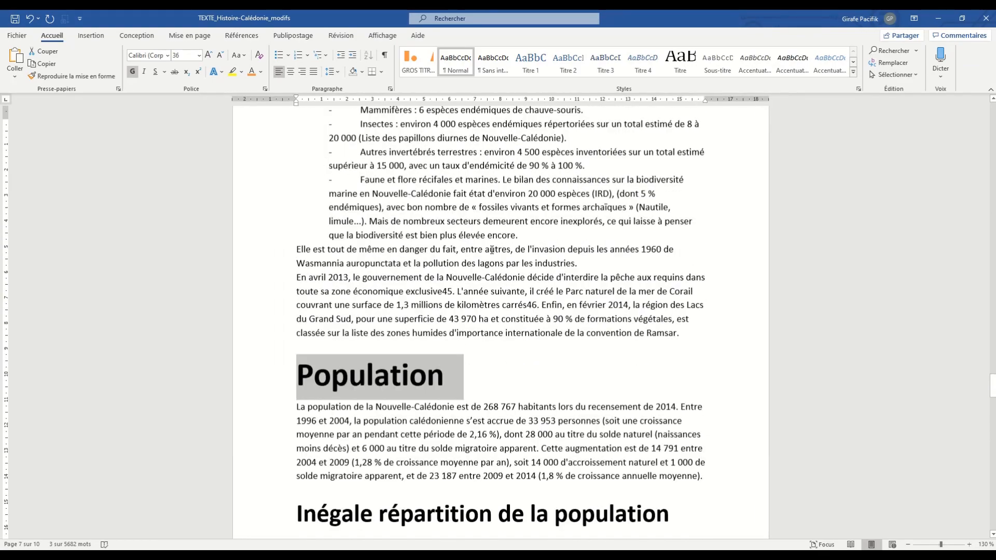
pyautogui.scroll(10, 492, 250)
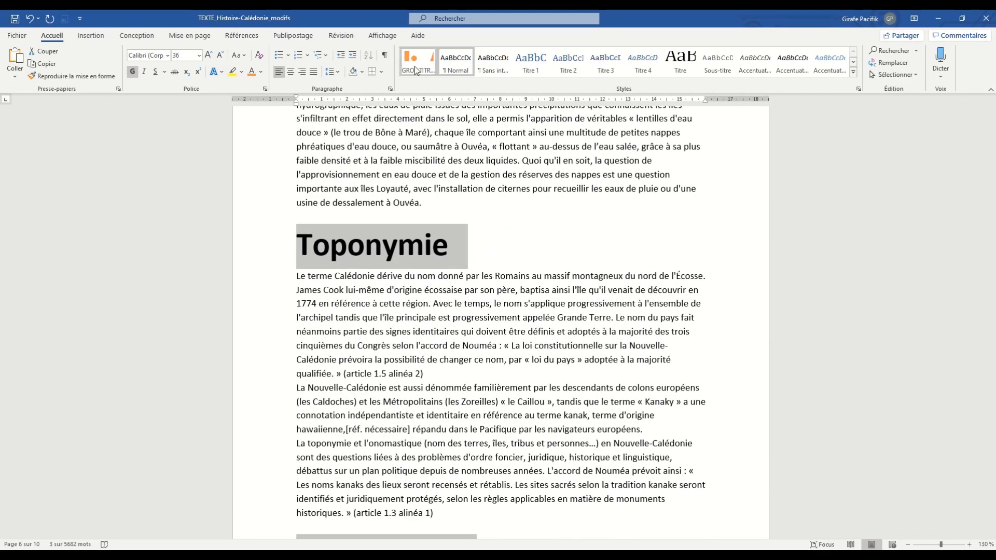
pyautogui.click(415, 69)
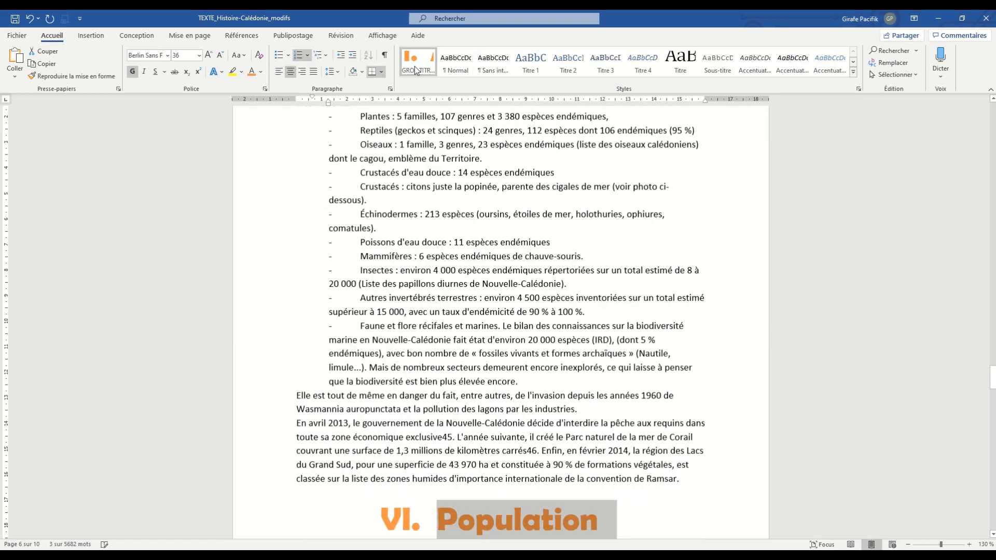
# - Check the headings across the document, from the last pages back to Géographie, for the GROS TITRES style
pyautogui.scroll(10, 616, 328)
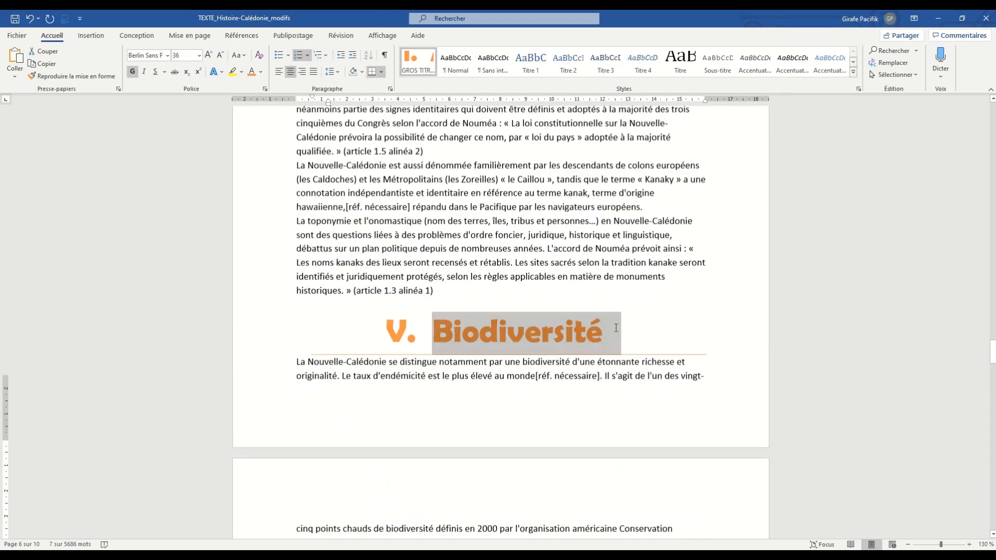
pyautogui.scroll(-20, 616, 328)
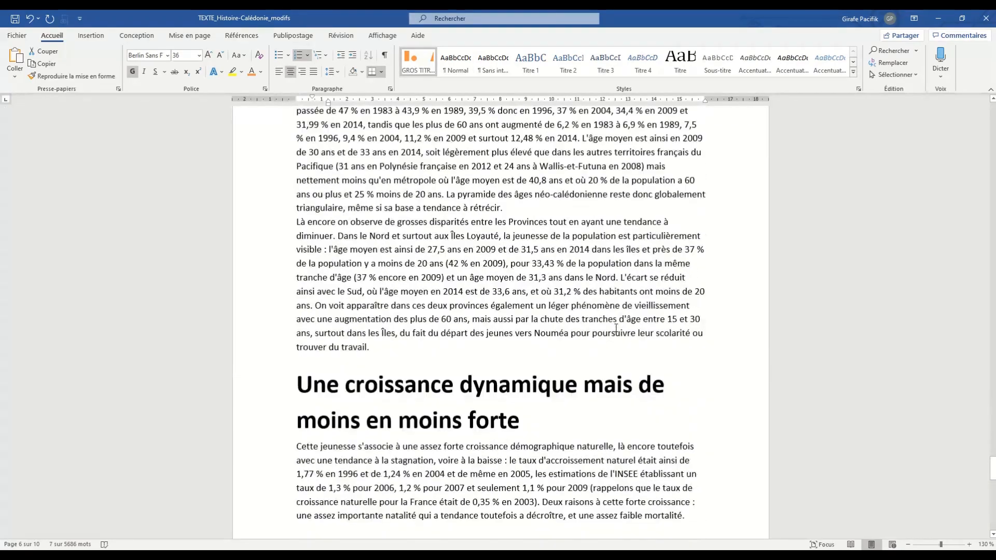
pyautogui.scroll(-10, 616, 328)
pyautogui.scroll(15, 616, 328)
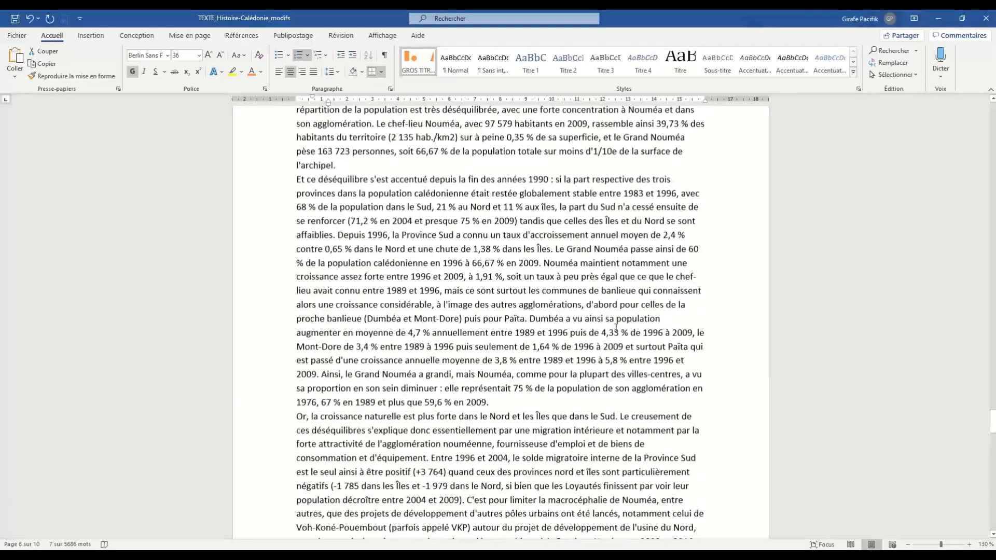
pyautogui.scroll(20, 616, 328)
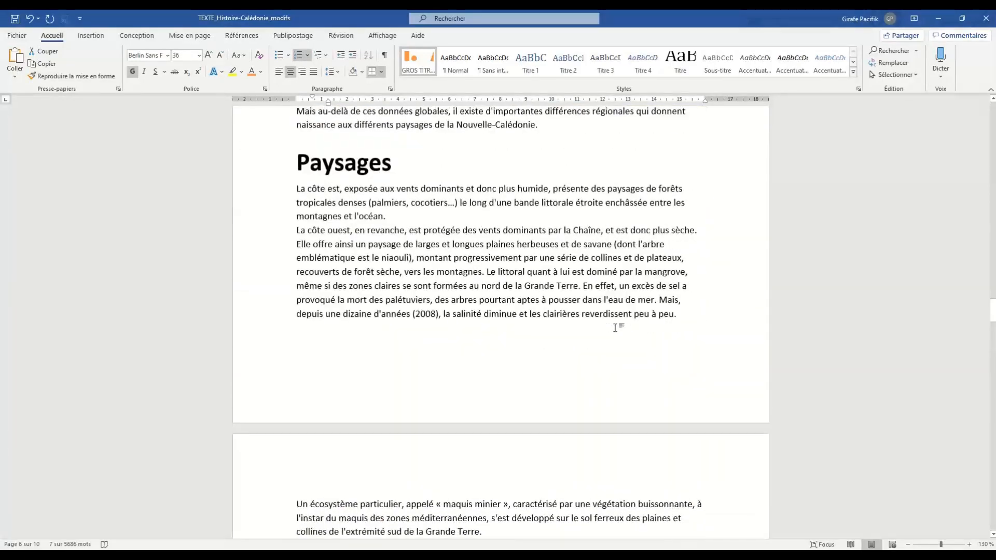
pyautogui.scroll(20, 616, 328)
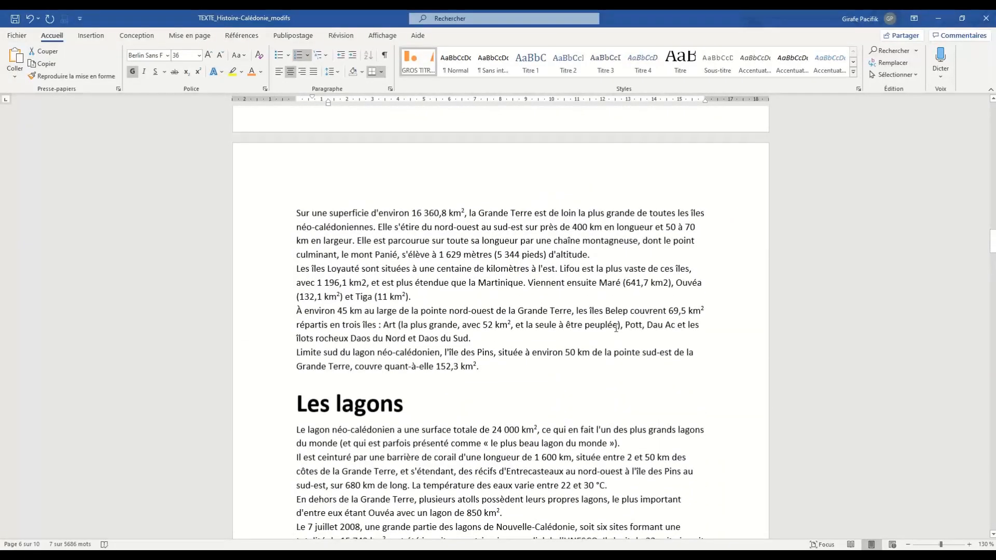
pyautogui.scroll(12, 616, 328)
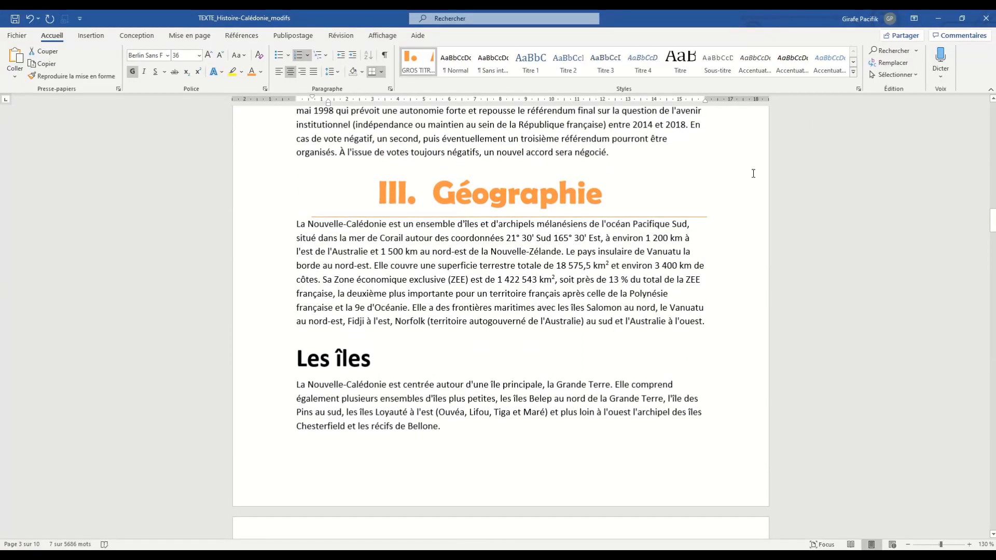
# - Format the Les îles heading with the red theme colour, the Aharoni font and a left indent of about 1 cm
pyautogui.tripleClick(327, 362)
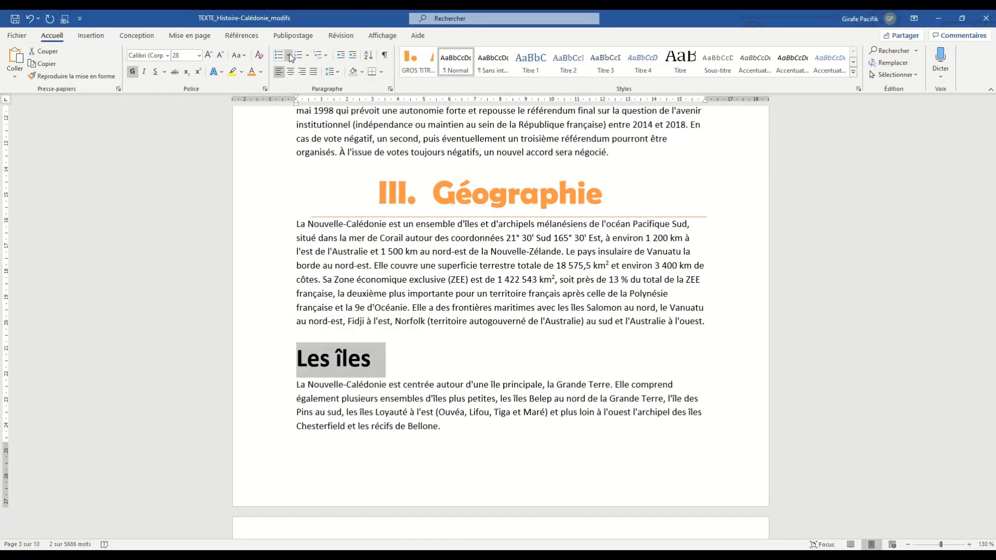
pyautogui.click(261, 76)
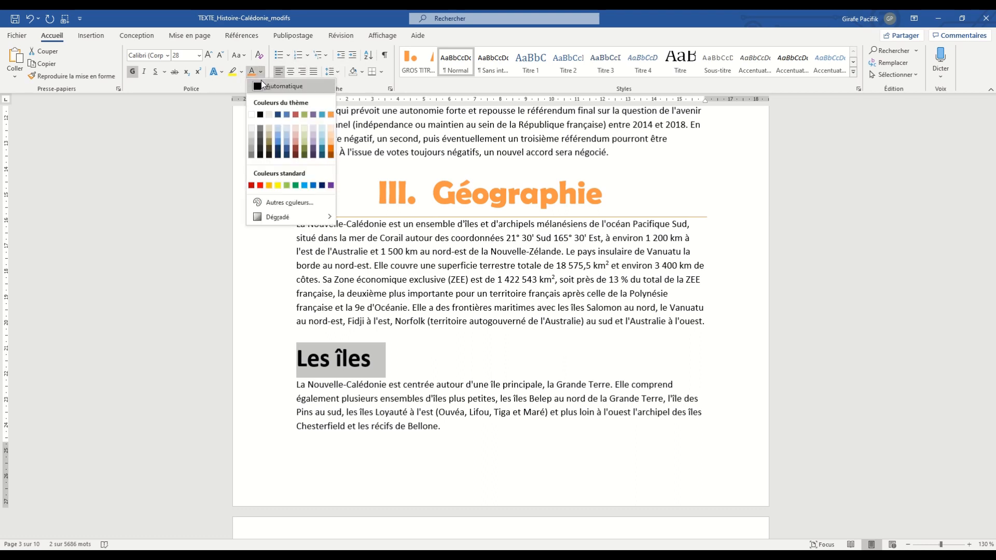
pyautogui.click(299, 118)
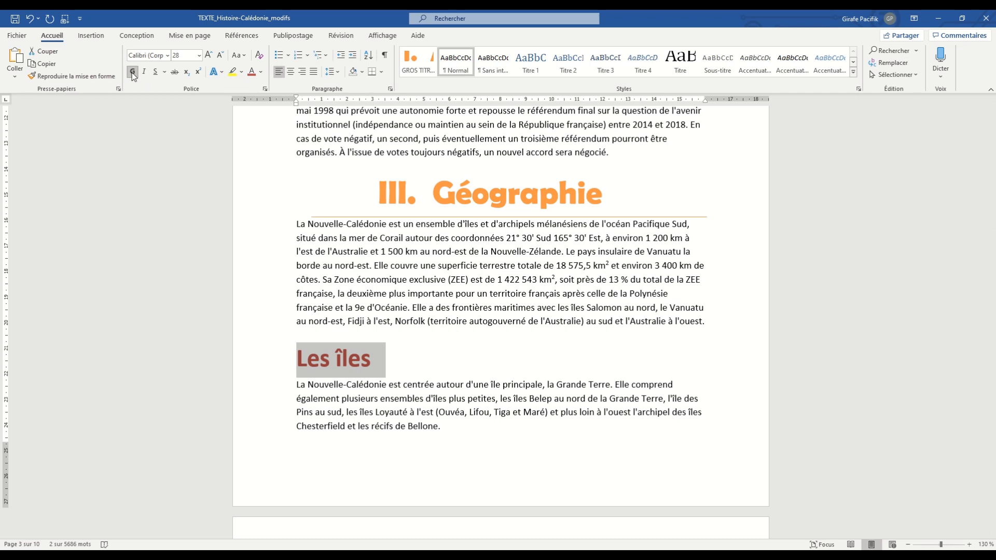
pyautogui.click(167, 55)
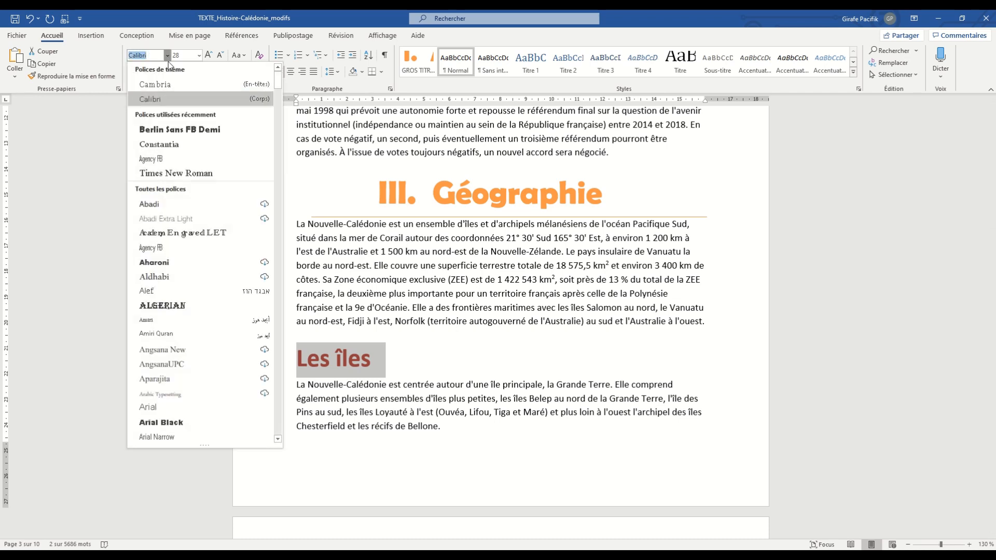
pyautogui.click(202, 258)
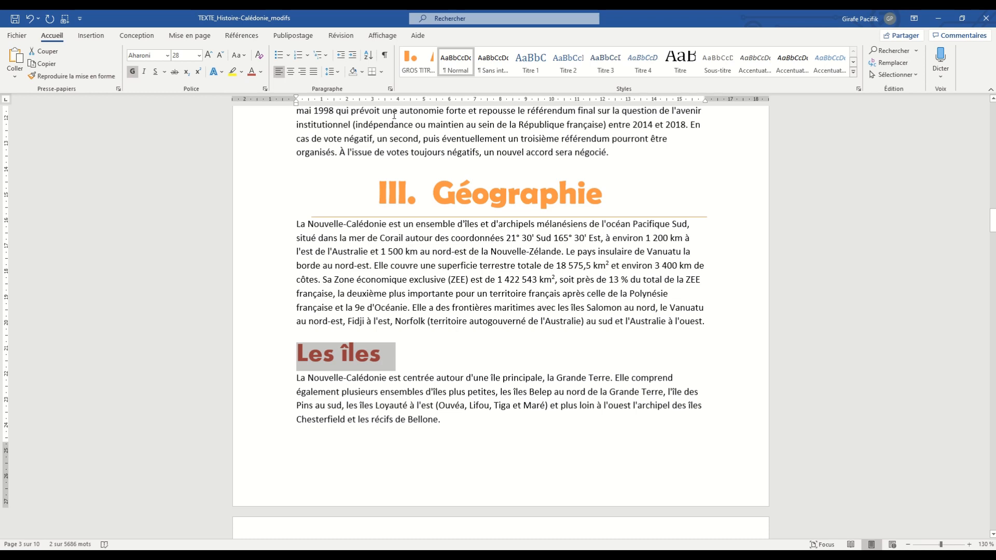
pyautogui.moveTo(296, 107); pyautogui.dragTo(322, 107)
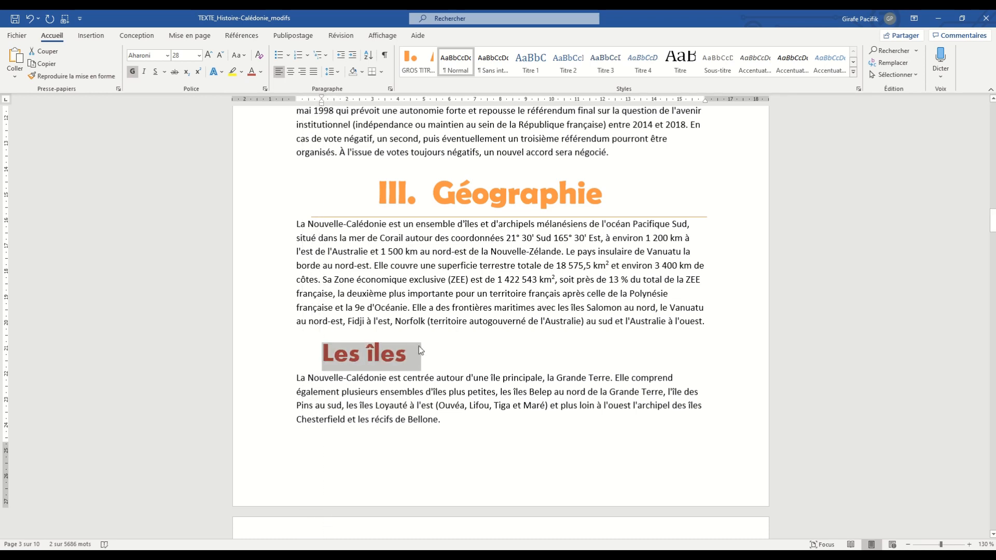
pyautogui.click(415, 358)
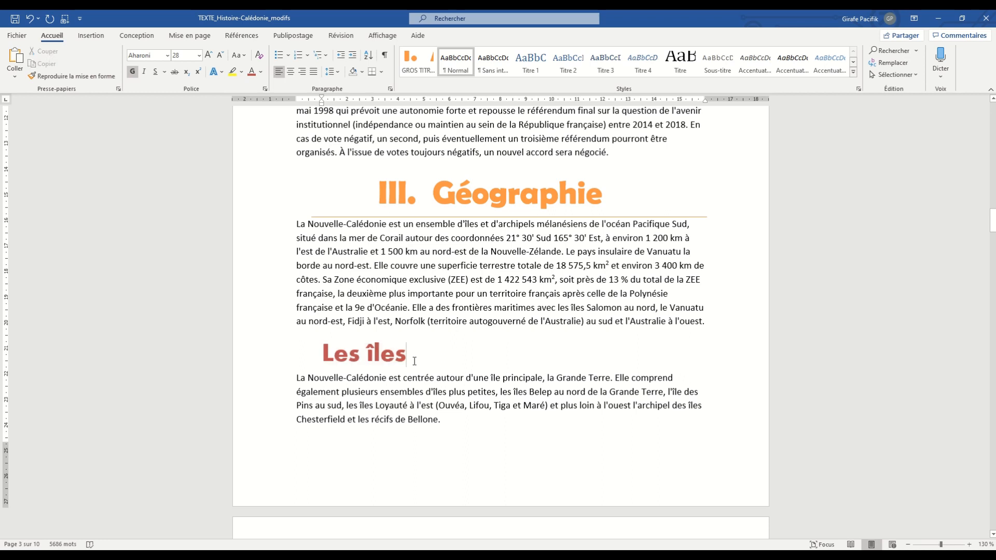
# - Create a new style with a name starting with MOYENS from the formatting of the Les îles heading
pyautogui.press('Left')
pyautogui.press('Left')
pyautogui.press('Left')
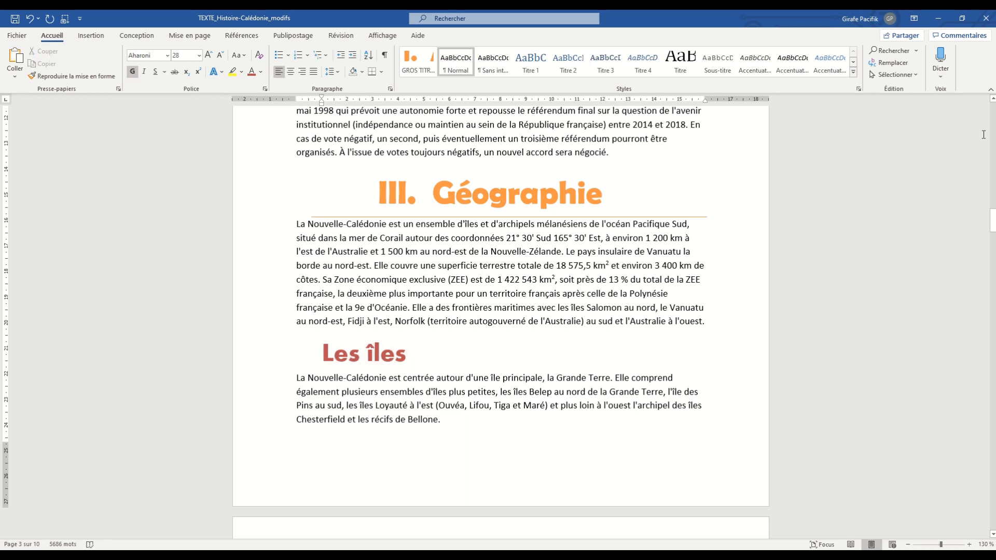
pyautogui.click(853, 72)
pyautogui.click(471, 120)
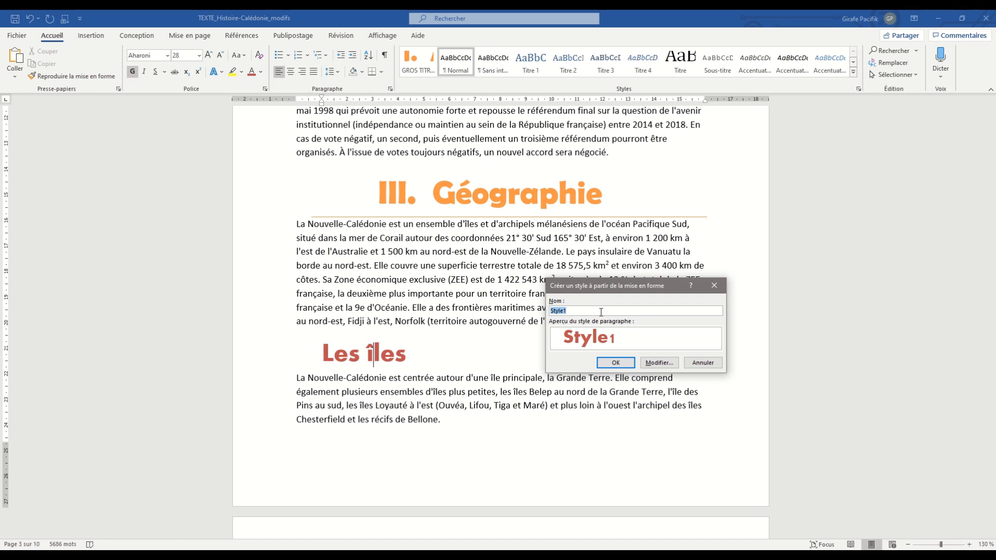
pyautogui.write('MOYENS TITRES')
pyautogui.press('Return')
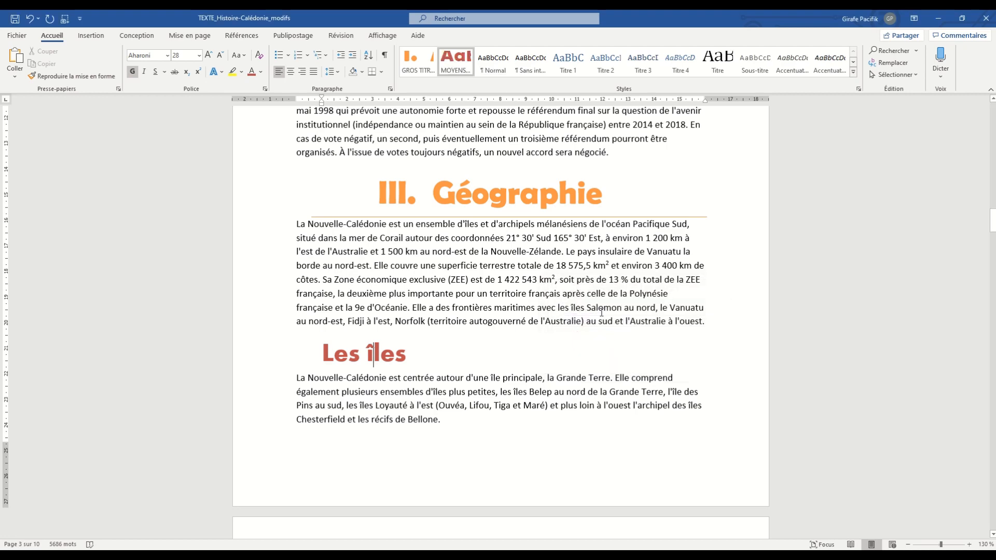
# - Apply the MOYENS style to the Les lagons heading
pyautogui.scroll(-12, 601, 311)
pyautogui.scroll(7, 454, 308)
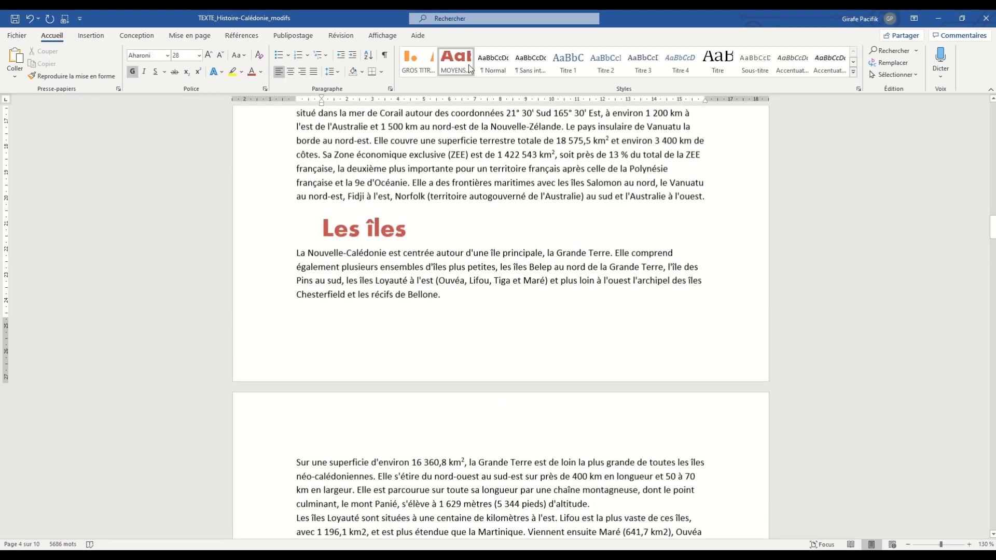
pyautogui.scroll(-4, 409, 298)
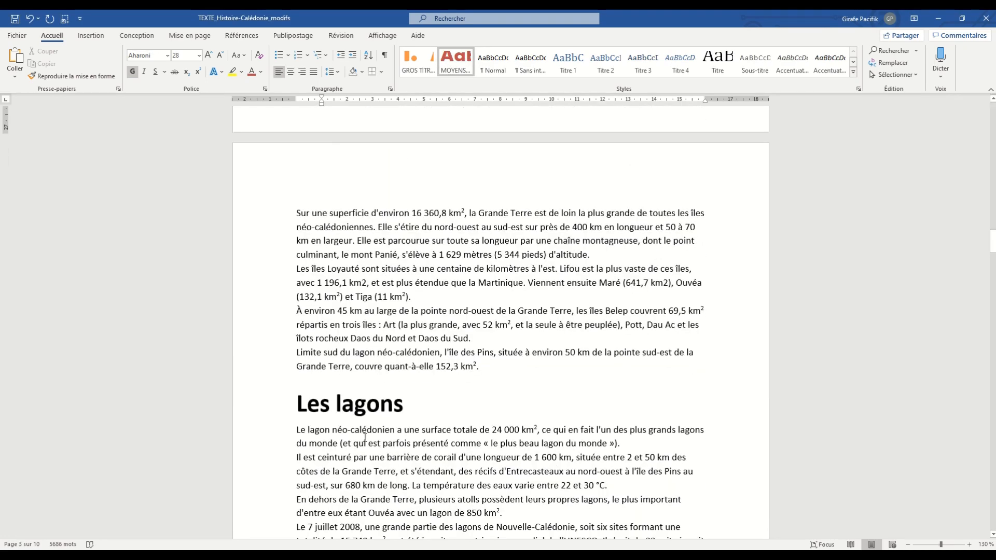
pyautogui.click(462, 62)
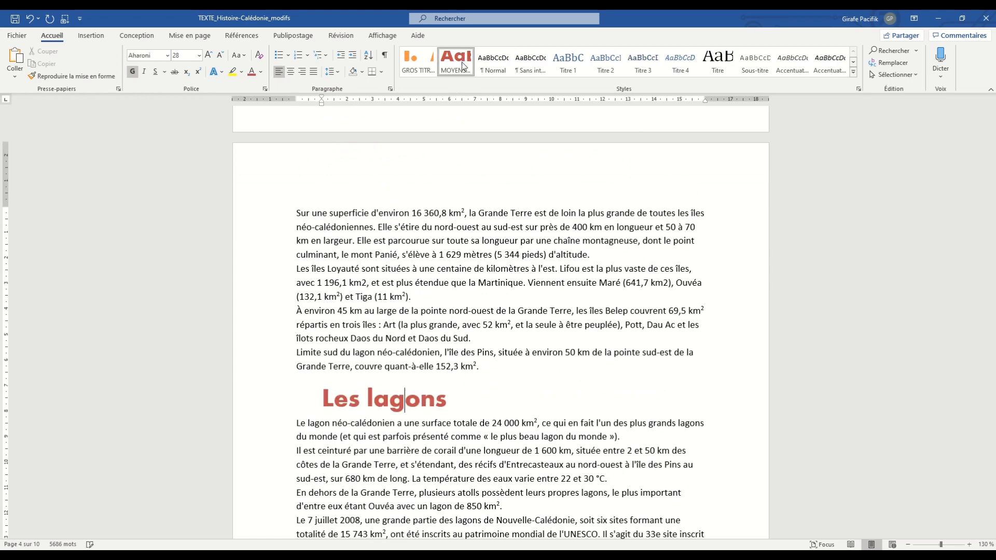
# - Select all text formatted like the Climat heading and apply the MOYENS style to it, checking the affected headings
pyautogui.scroll(-3, 468, 240)
pyautogui.scroll(-6, 468, 240)
pyautogui.rightClick(352, 234)
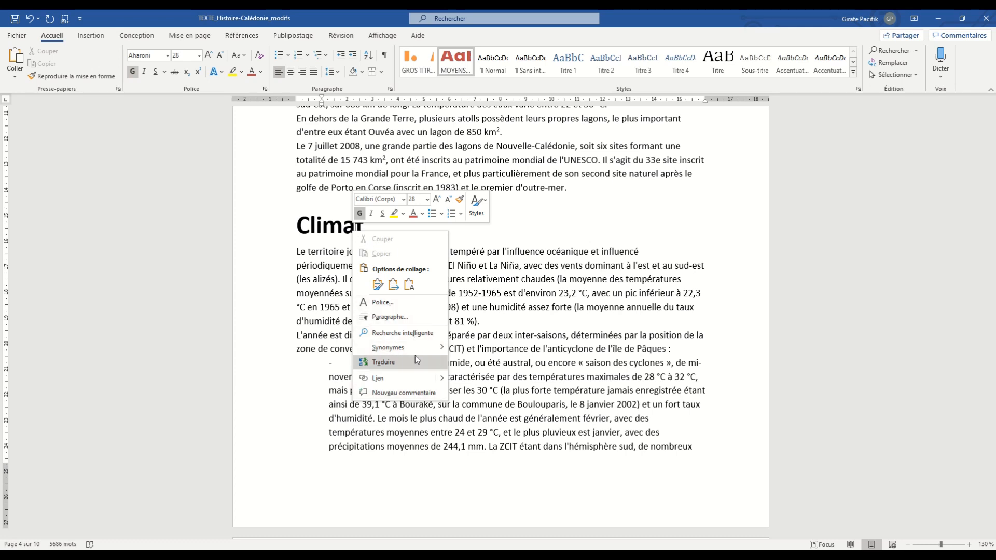
pyautogui.moveTo(403, 345)
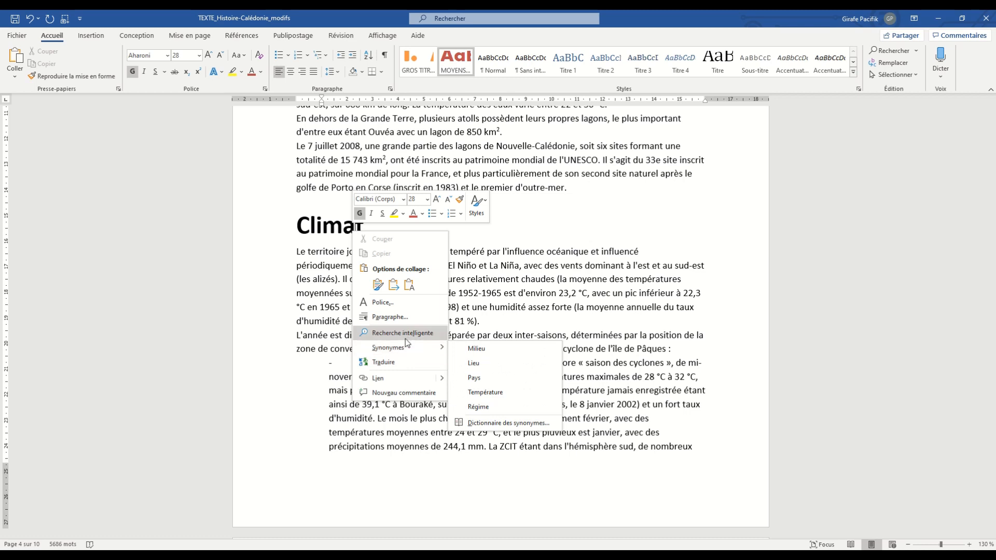
pyautogui.click(334, 227)
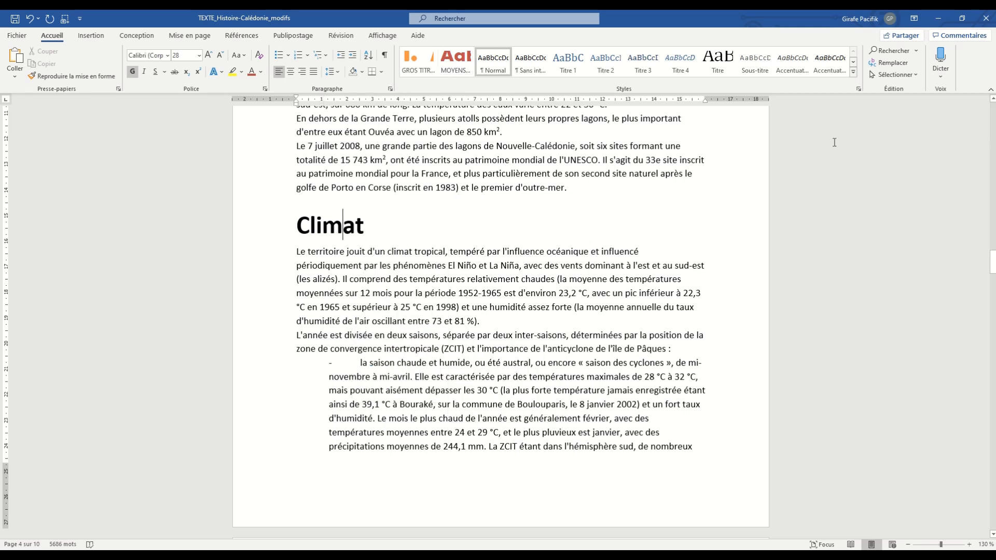
pyautogui.click(915, 73)
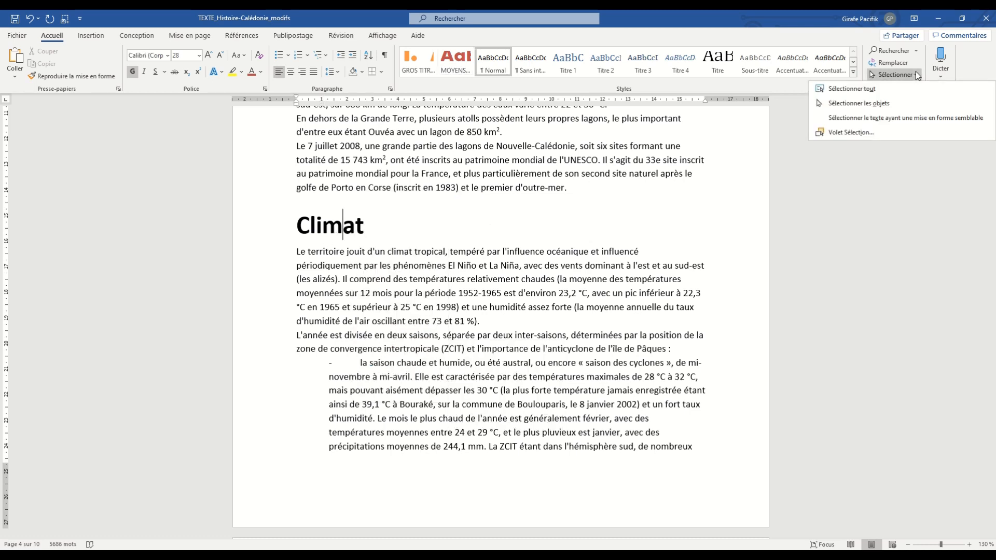
pyautogui.click(906, 118)
pyautogui.scroll(-20, 389, 354)
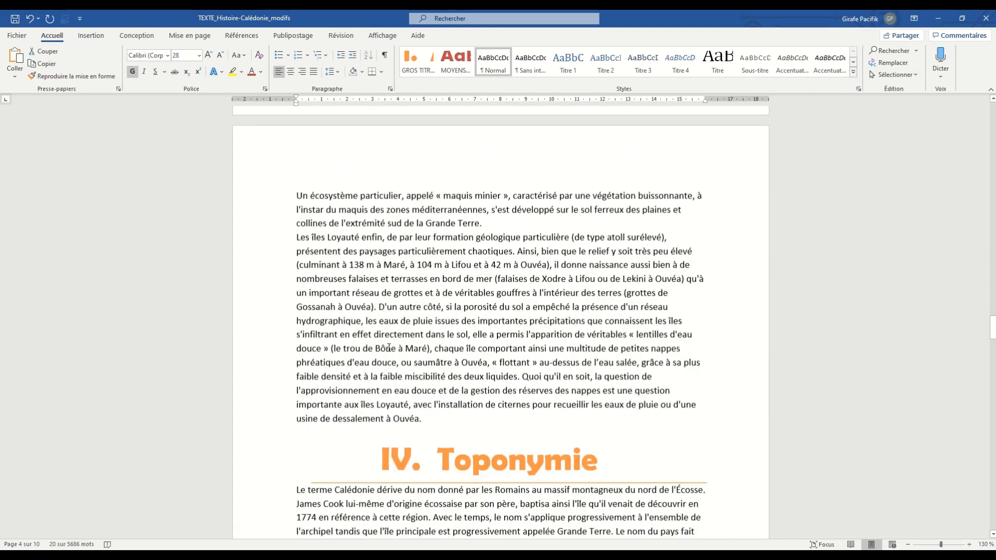
pyautogui.scroll(8, 390, 343)
pyautogui.scroll(2, 390, 343)
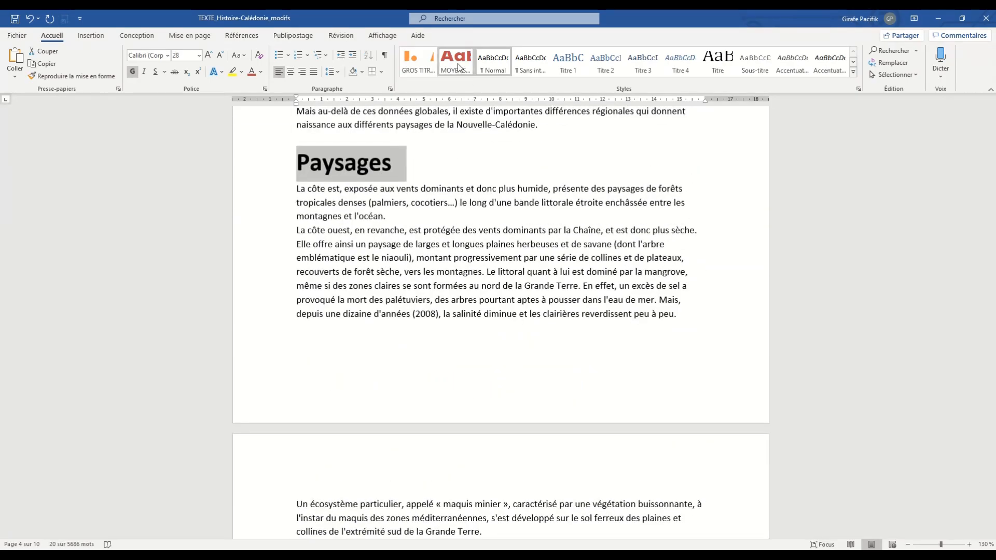
pyautogui.click(457, 63)
pyautogui.scroll(20, 492, 207)
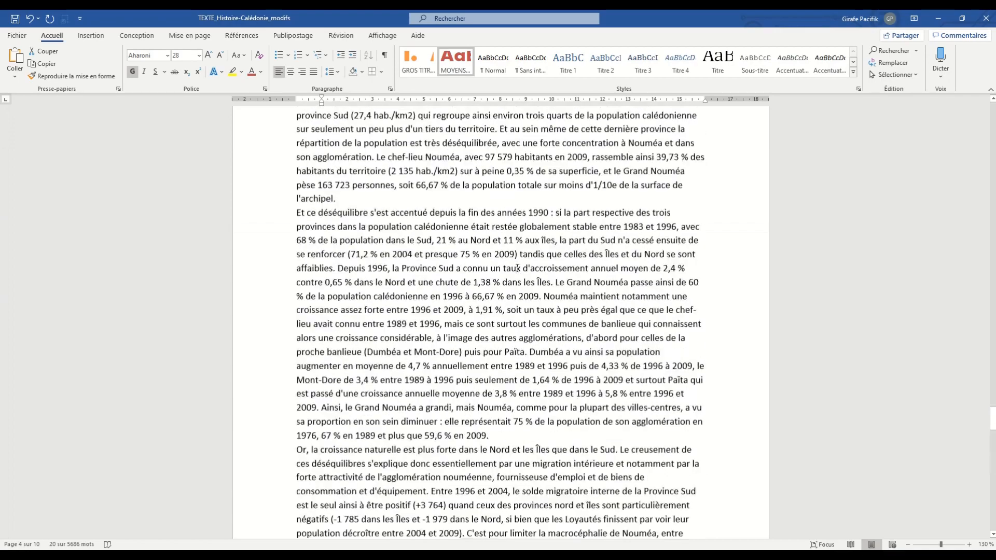
pyautogui.scroll(20, 517, 268)
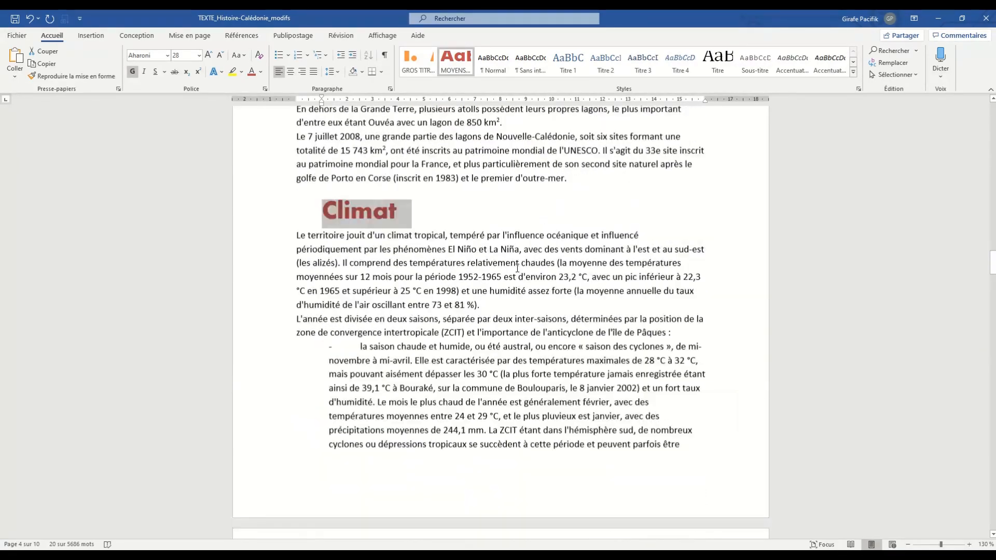
# - Format the first paragraph under the Histoire heading with a first-line indent of about 1 cm and the Times New Roman font
pyautogui.scroll(1, 517, 268)
pyautogui.scroll(-5, 500, 306)
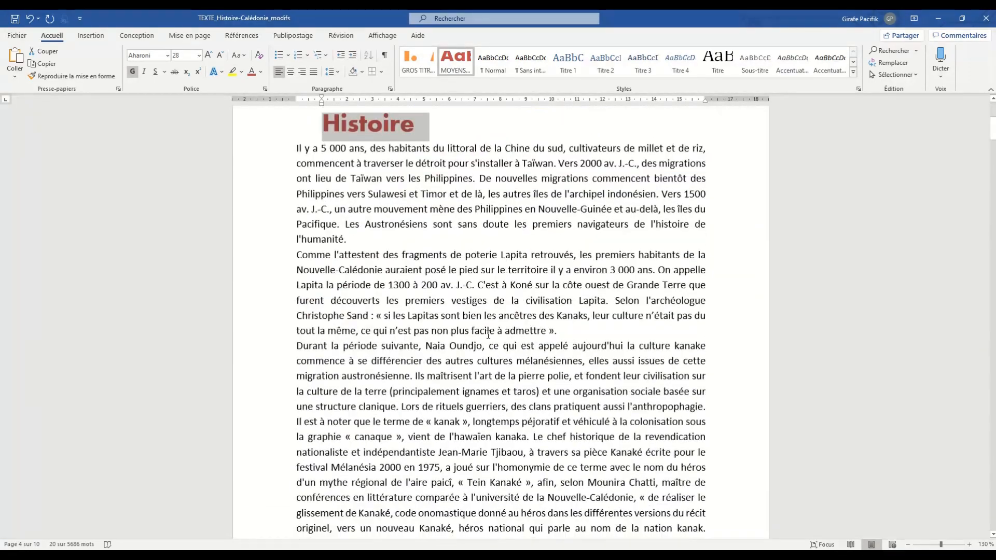
pyautogui.click(491, 332)
pyautogui.scroll(5, 505, 347)
pyautogui.scroll(-5, 505, 347)
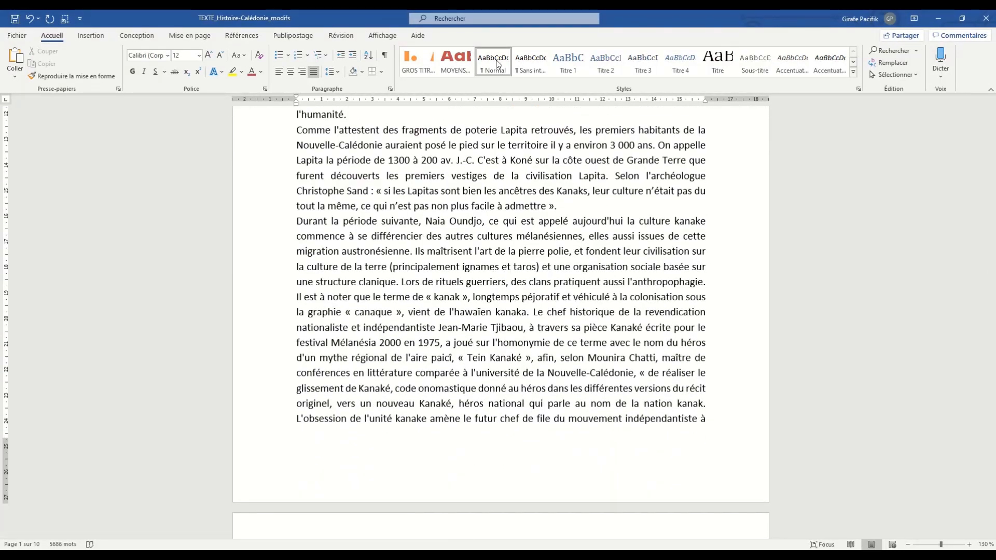
pyautogui.scroll(3, 503, 299)
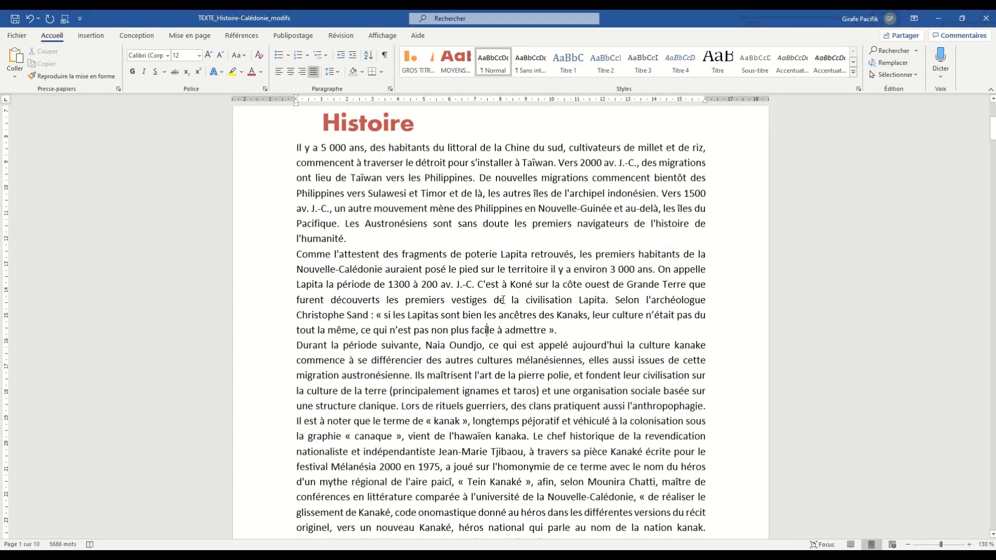
pyautogui.tripleClick(465, 313)
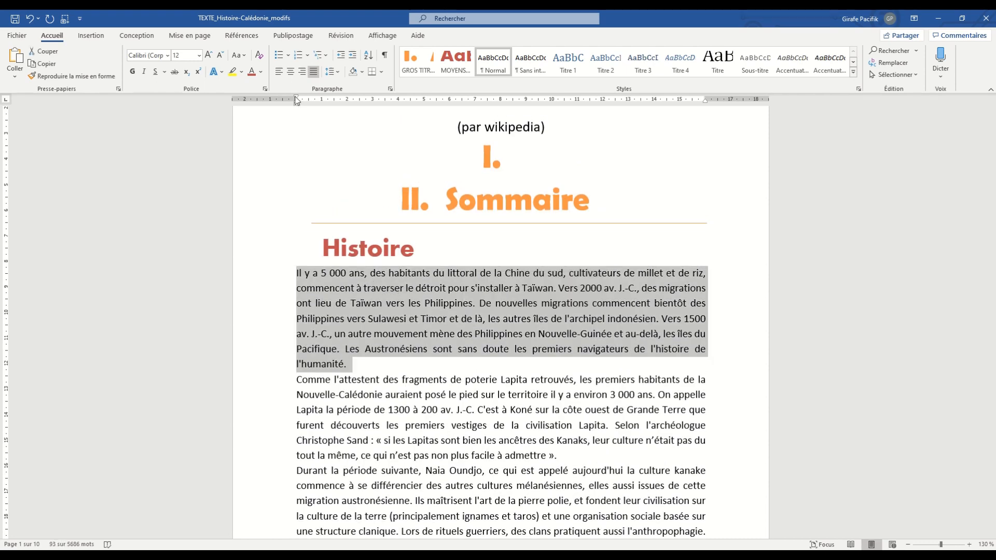
pyautogui.moveTo(296, 98); pyautogui.dragTo(323, 101)
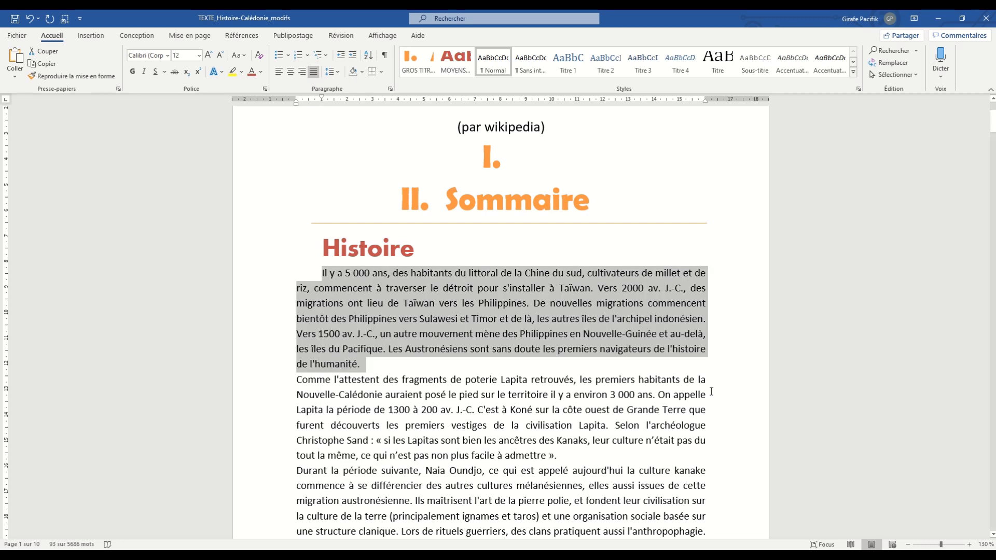
pyautogui.click(168, 56)
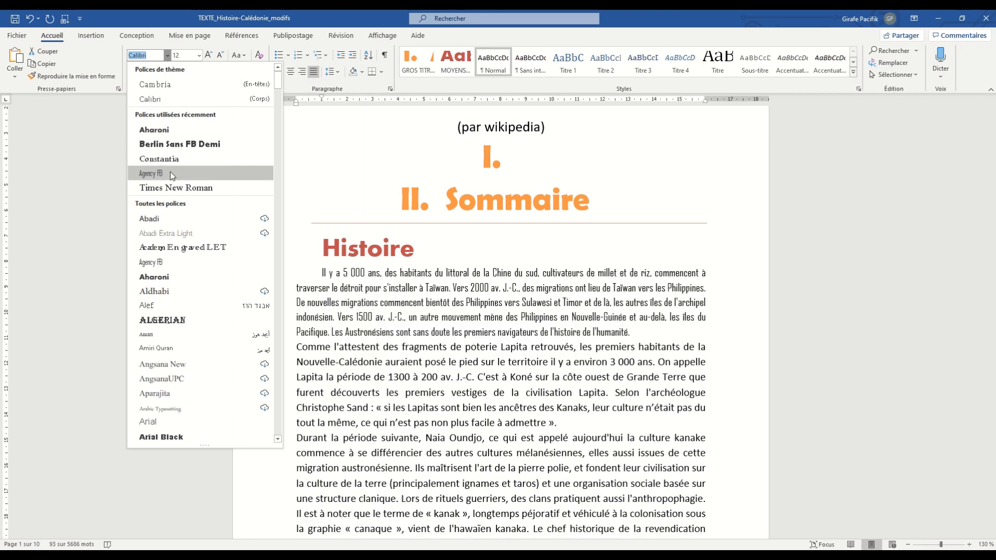
pyautogui.click(176, 187)
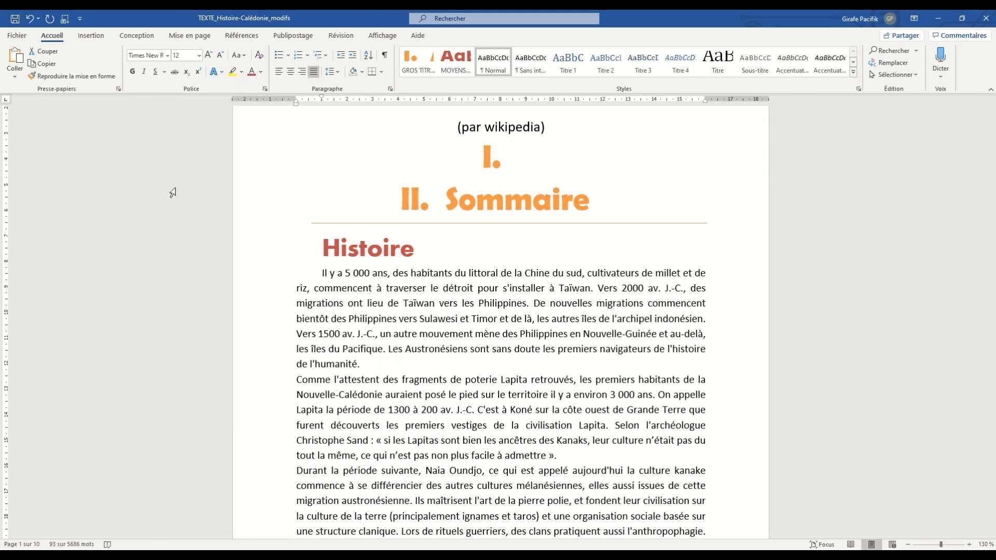
# - Set the spacing after the first Histoire paragraph to 3 pt
pyautogui.click(402, 349)
pyautogui.tripleClick(374, 318)
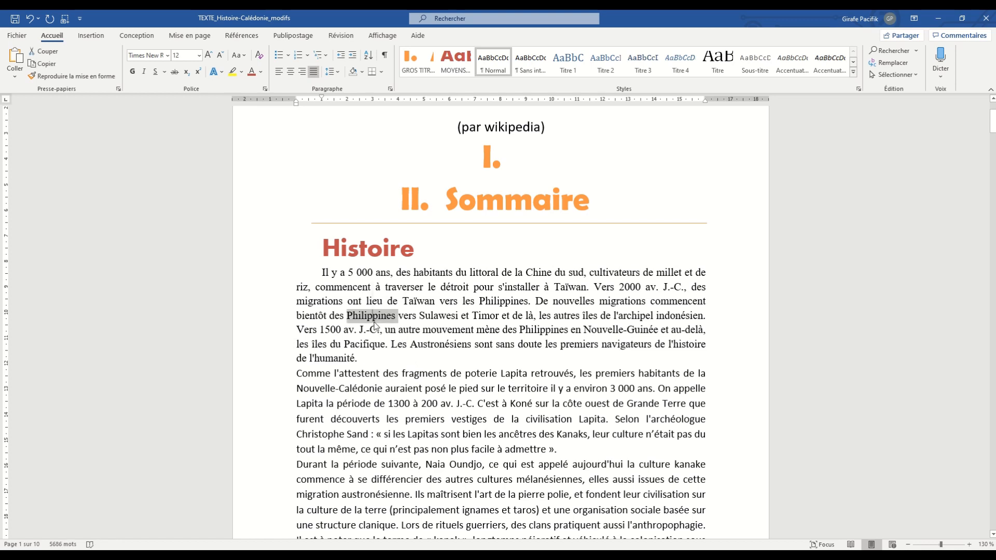
pyautogui.click(204, 37)
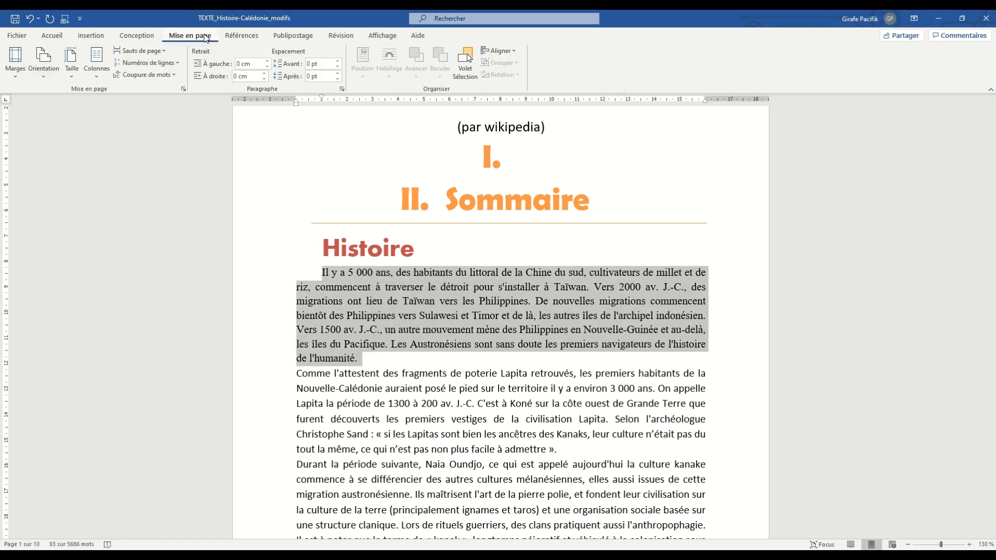
pyautogui.click(338, 79)
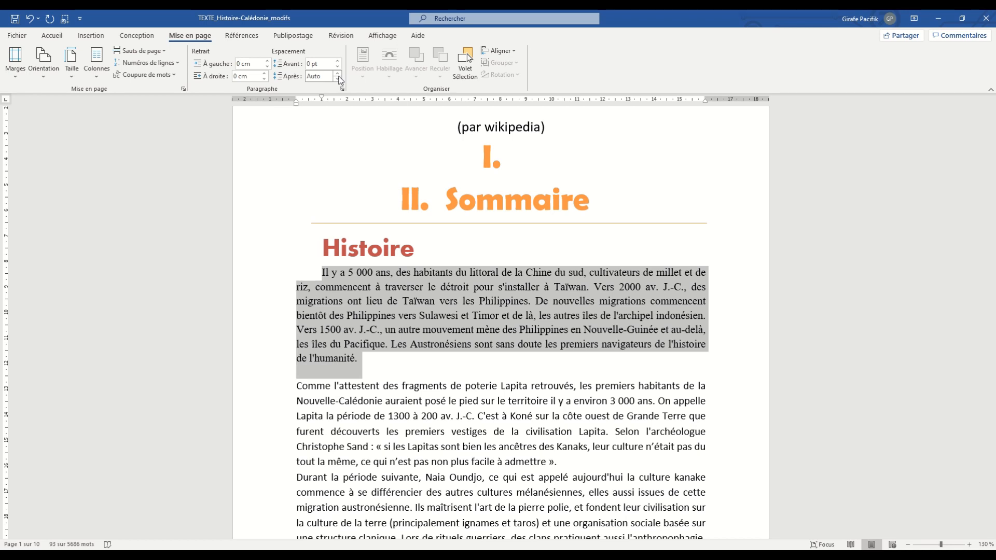
pyautogui.click(338, 79)
pyautogui.click(323, 77)
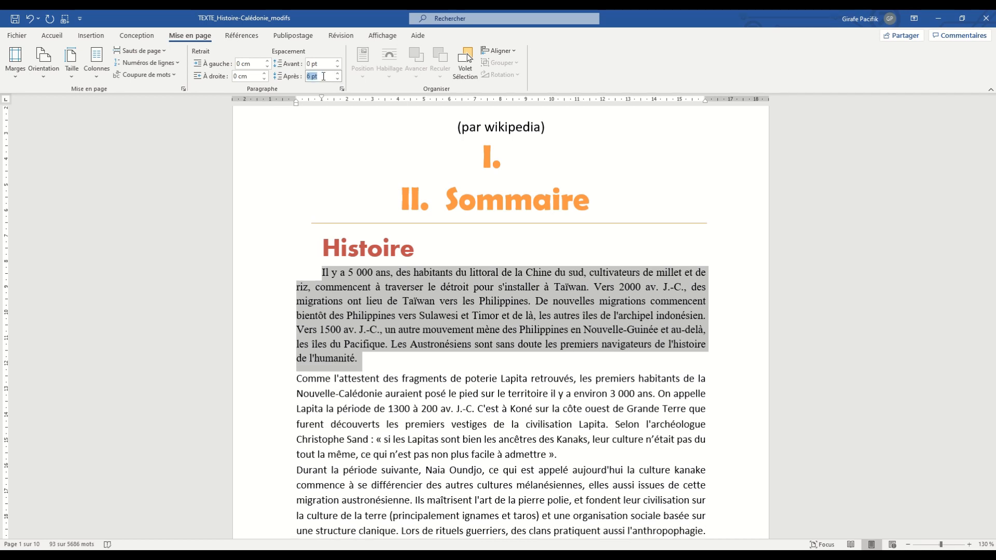
pyautogui.write('3')
pyautogui.press('Return')
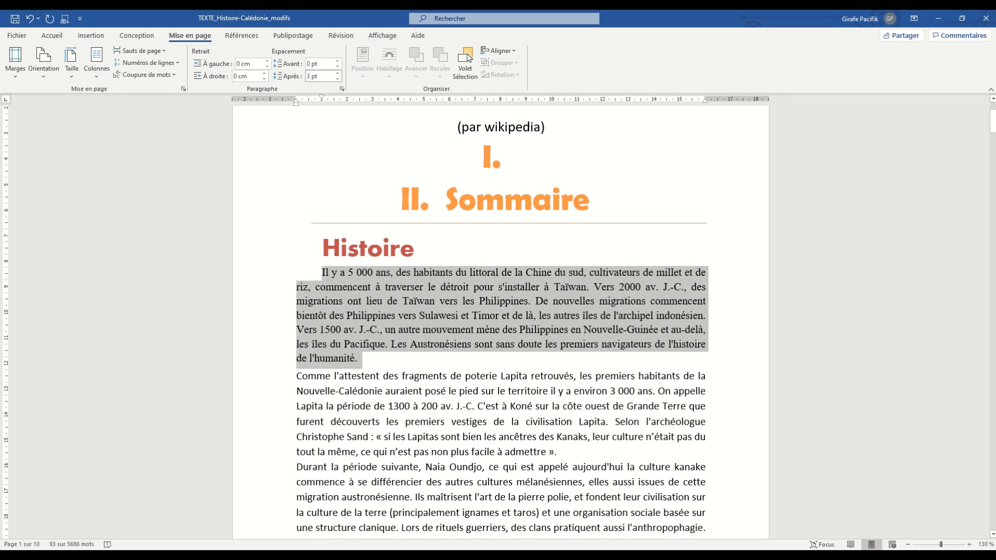
# - Create a new style with a name starting with Contenu from the formatting of the first Histoire paragraph
pyautogui.click(480, 316)
pyautogui.click(52, 35)
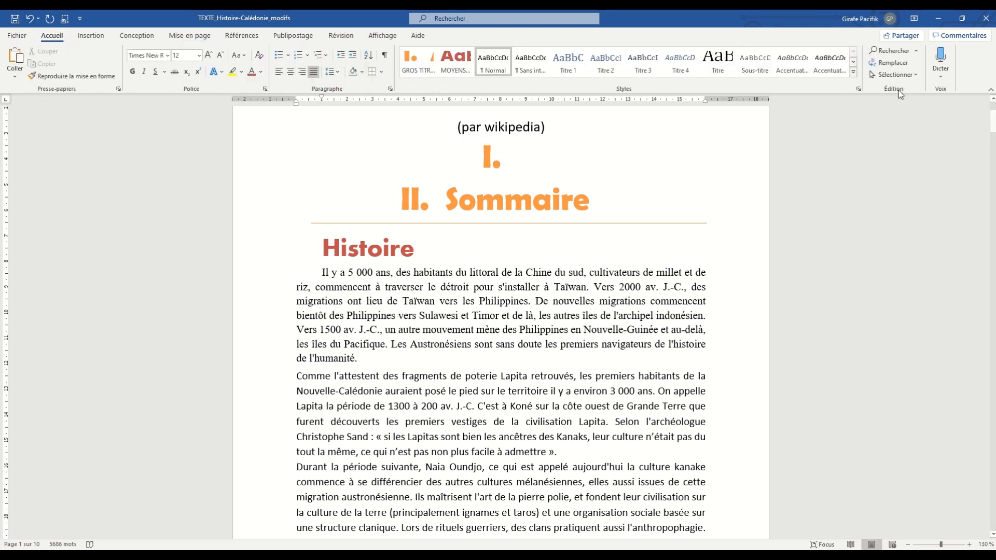
pyautogui.click(854, 72)
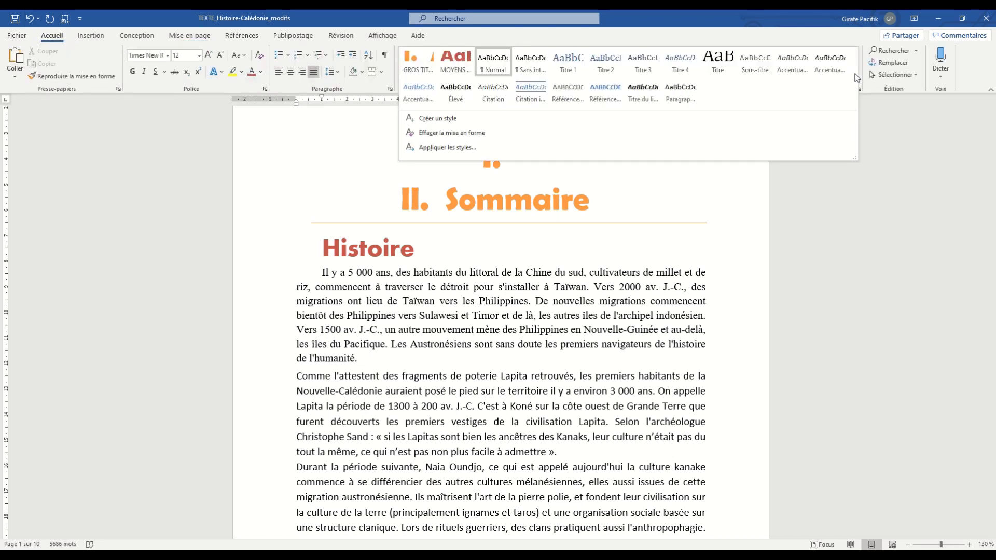
pyautogui.click(469, 122)
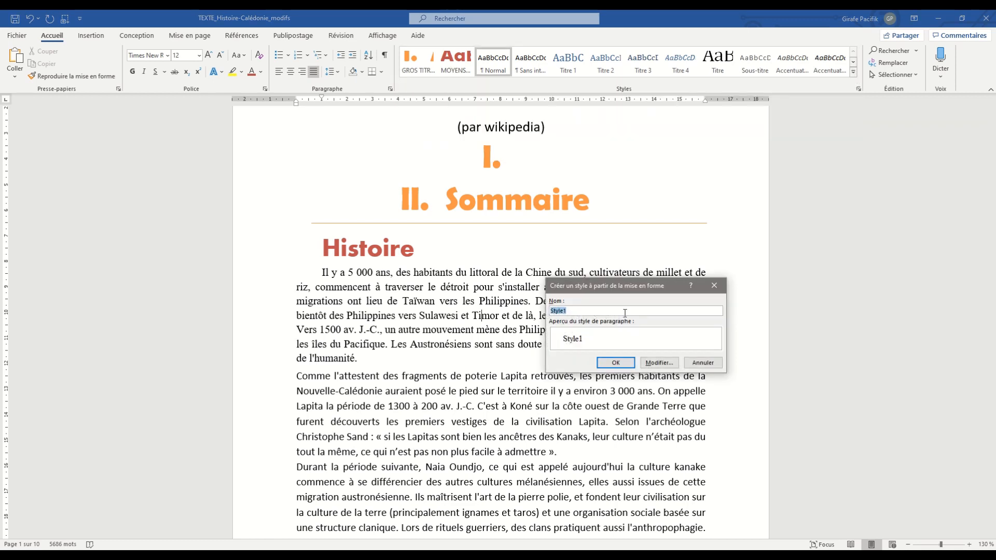
pyautogui.write('C')
pyautogui.write('nu normal')
pyautogui.click(627, 363)
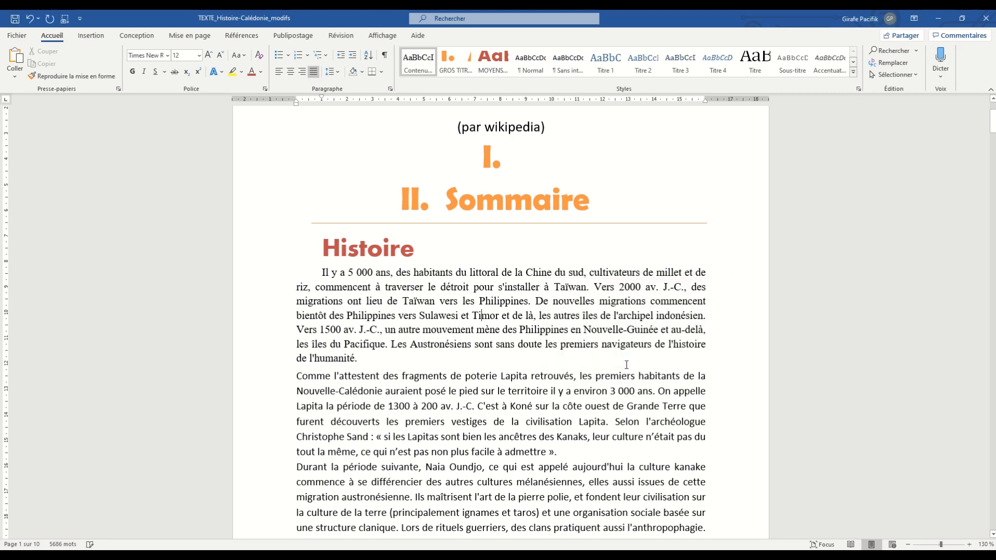
# - Apply the Contenu style to the second and third paragraphs under the Histoire heading
pyautogui.click(471, 417)
pyautogui.scroll(-4, 549, 228)
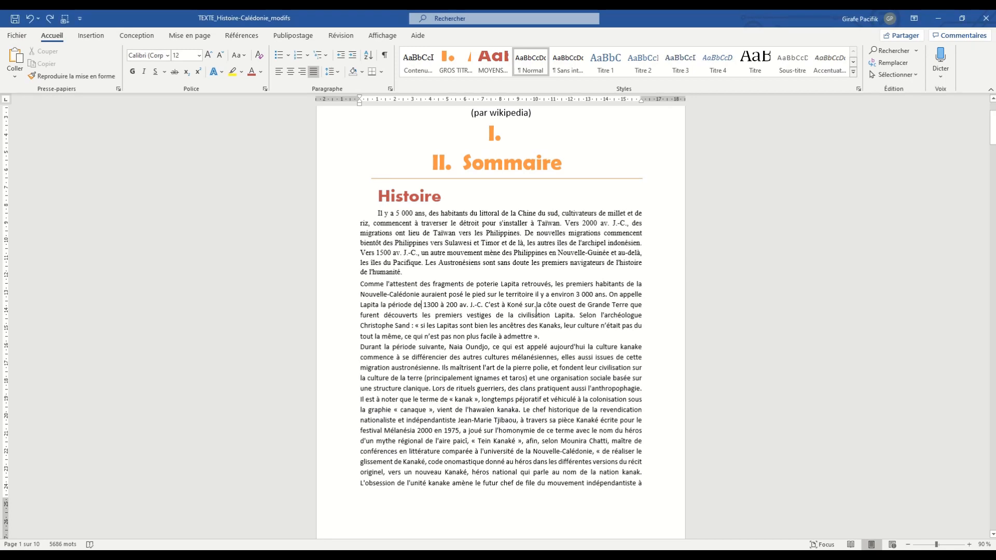
pyautogui.click(406, 66)
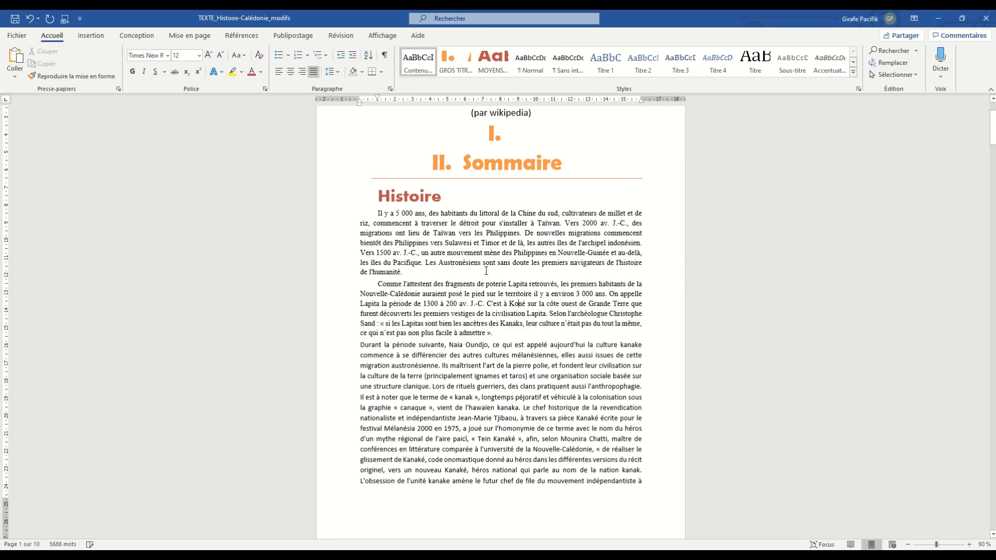
pyautogui.click(409, 64)
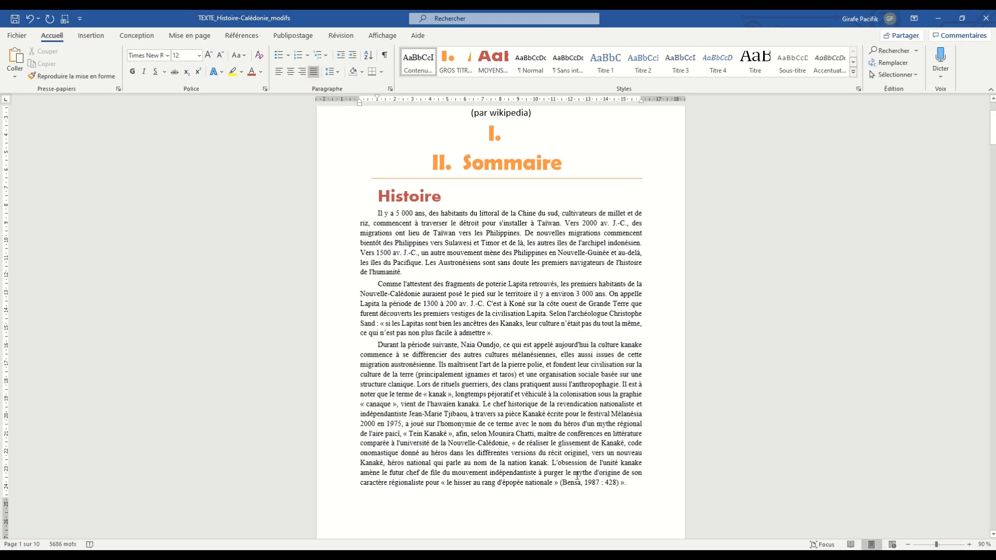
# - Apply the Contenu style to the first four paragraphs of page 2, starting with "Le 4 septembre 1774"
pyautogui.scroll(-15, 565, 453)
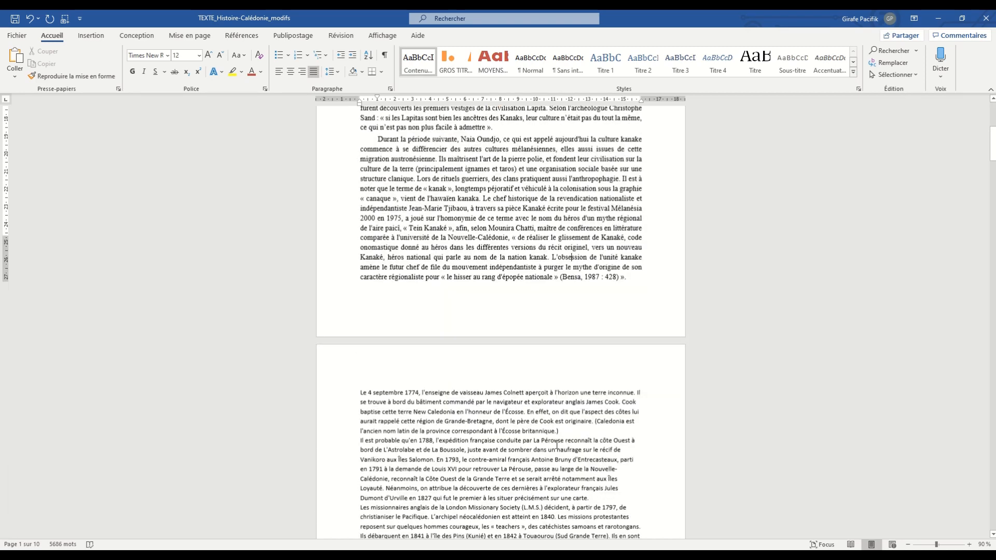
pyautogui.click(518, 250)
pyautogui.press('F4')
pyautogui.click(501, 185)
pyautogui.press('F4')
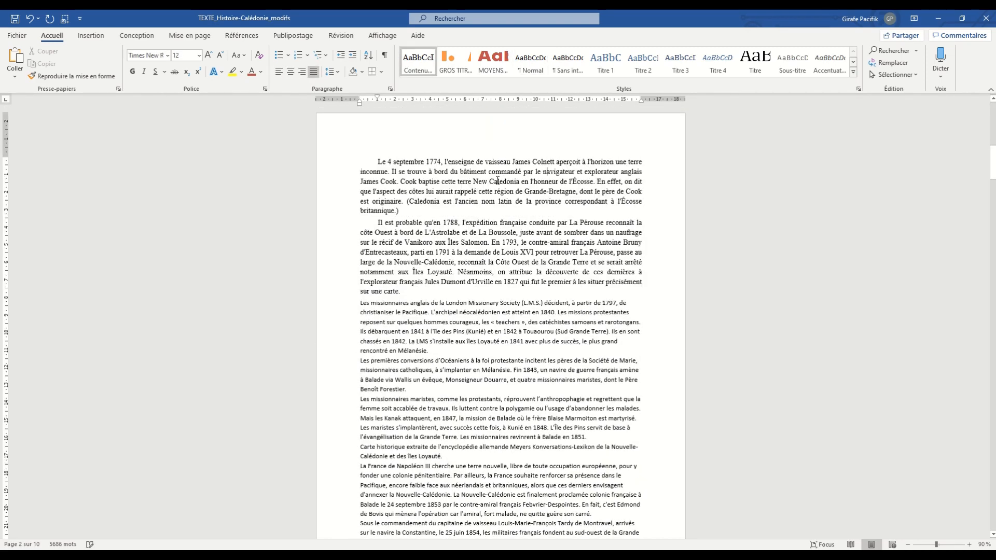
pyautogui.scroll(5, 508, 438)
pyautogui.click(505, 496)
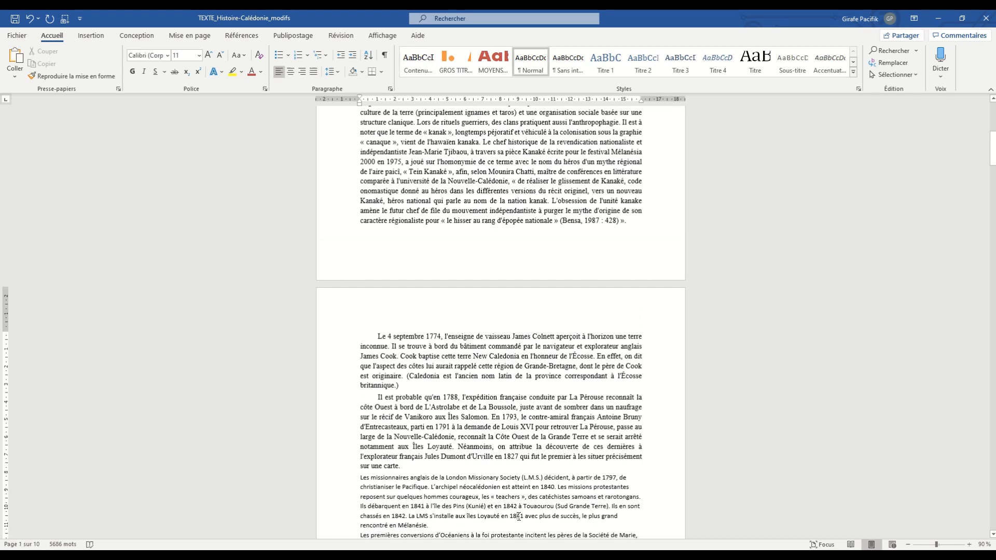
pyautogui.press('F4')
pyautogui.scroll(-5, 505, 496)
pyautogui.click(502, 382)
pyautogui.press('F4')
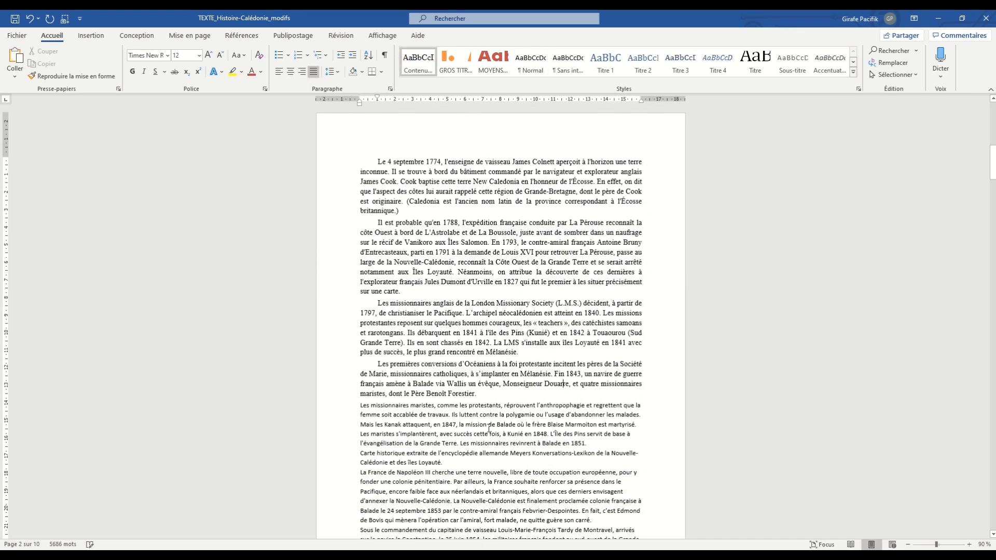
# - Apply the Contenu style to the paragraphs starting with "Les missionnaires maristes", "Carte historique", "La France de Napoléon III" and "Sous le commandement"
pyautogui.click(483, 428)
pyautogui.press('F4')
pyautogui.click(467, 474)
pyautogui.press('F4')
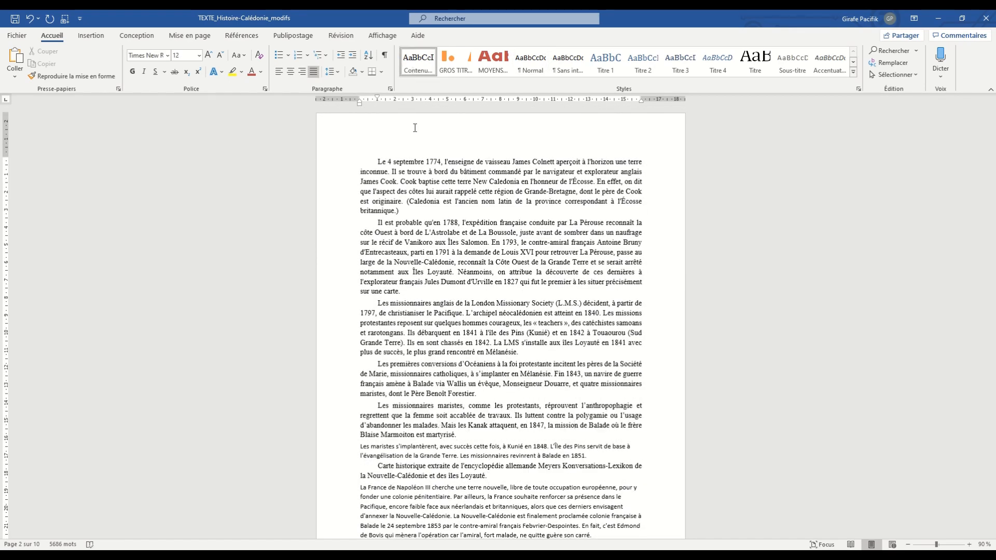
pyautogui.scroll(-5, 467, 259)
pyautogui.click(500, 382)
pyautogui.press('F4')
pyautogui.scroll(-3, 499, 382)
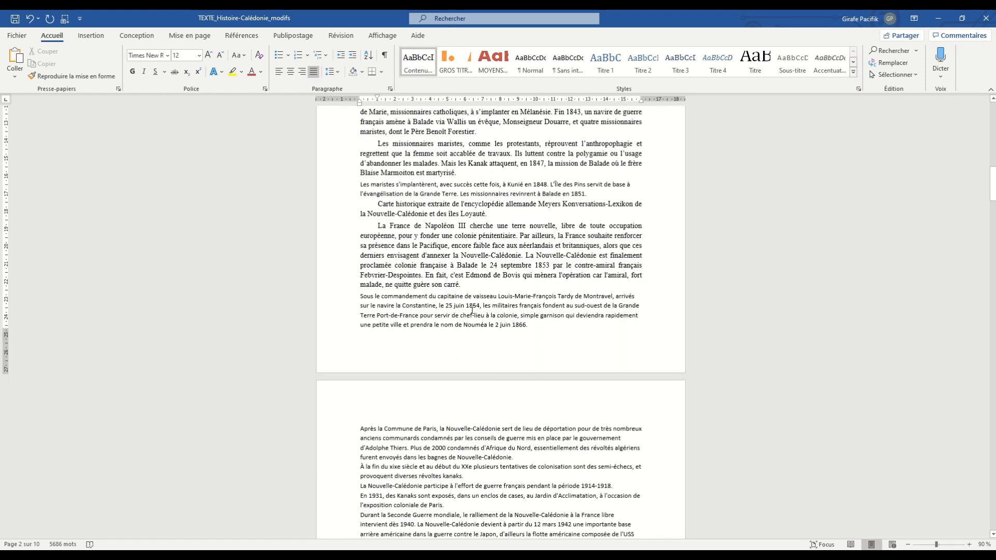
pyautogui.click(473, 307)
pyautogui.press('F4')
# - Apply the Contenu style to the text from "Après la Commune de Paris" to the end of Histoire and to the Géographie introduction
pyautogui.click(488, 450)
pyautogui.scroll(-6, 487, 449)
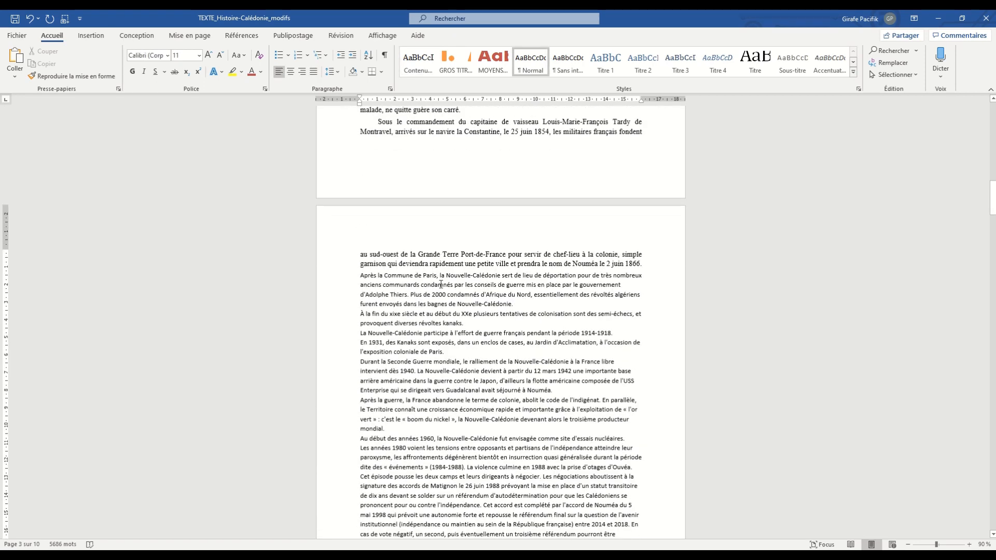
pyautogui.moveTo(439, 255); pyautogui.dragTo(480, 506)
pyautogui.press('F4')
pyautogui.scroll(-5, 502, 446)
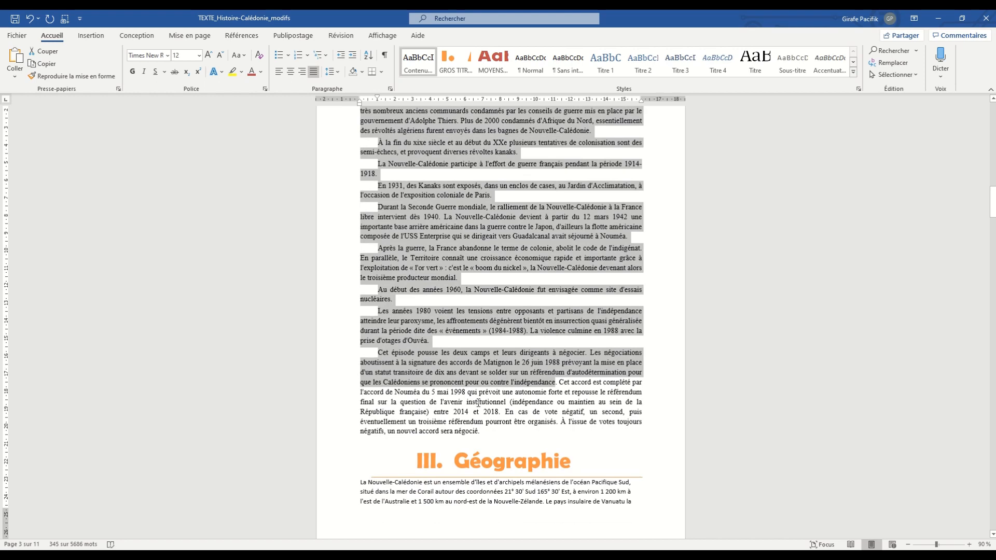
pyautogui.click(501, 488)
pyautogui.press('F4')
# - Apply the Contenu style to the first four paragraphs under the Les îles heading
pyautogui.scroll(-1, 501, 488)
pyautogui.scroll(-10, 501, 488)
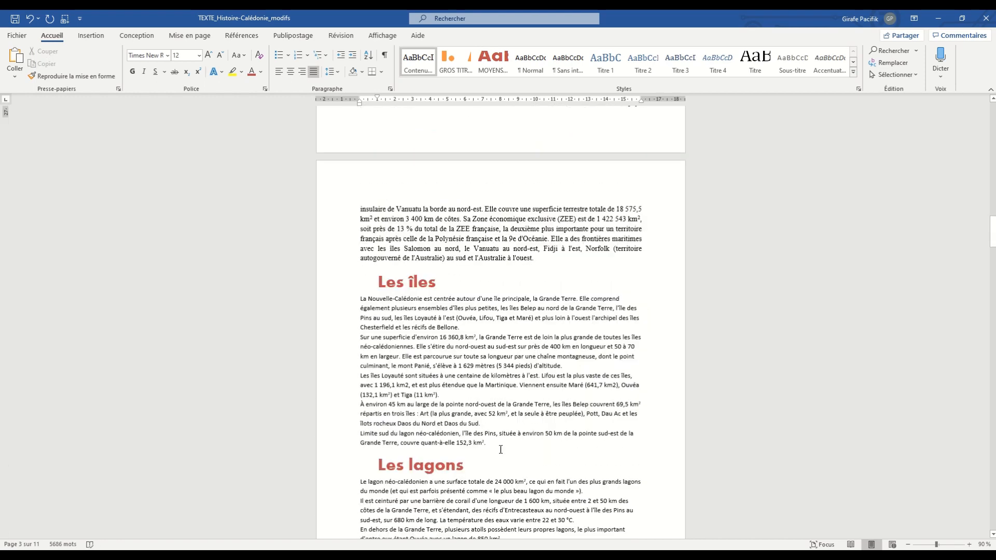
pyautogui.click(472, 288)
pyautogui.press('F4')
pyautogui.click(481, 324)
pyautogui.press('F4')
pyautogui.click(445, 384)
pyautogui.press('F4')
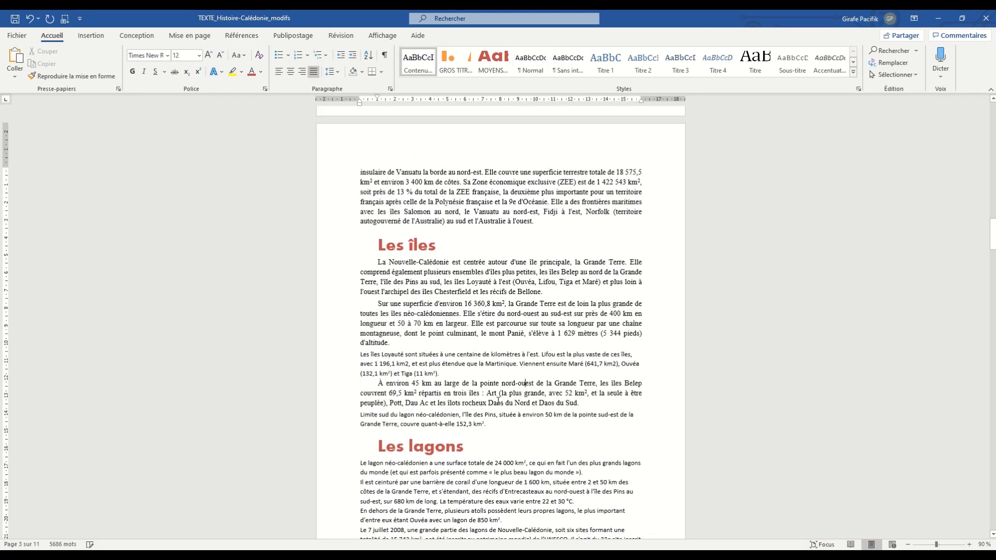
pyautogui.click(498, 366)
# - Apply the Contenu style to all the paragraphs under the Les lagons heading
pyautogui.press('F4')
pyautogui.moveTo(496, 463); pyautogui.dragTo(477, 501)
pyautogui.press('F4')
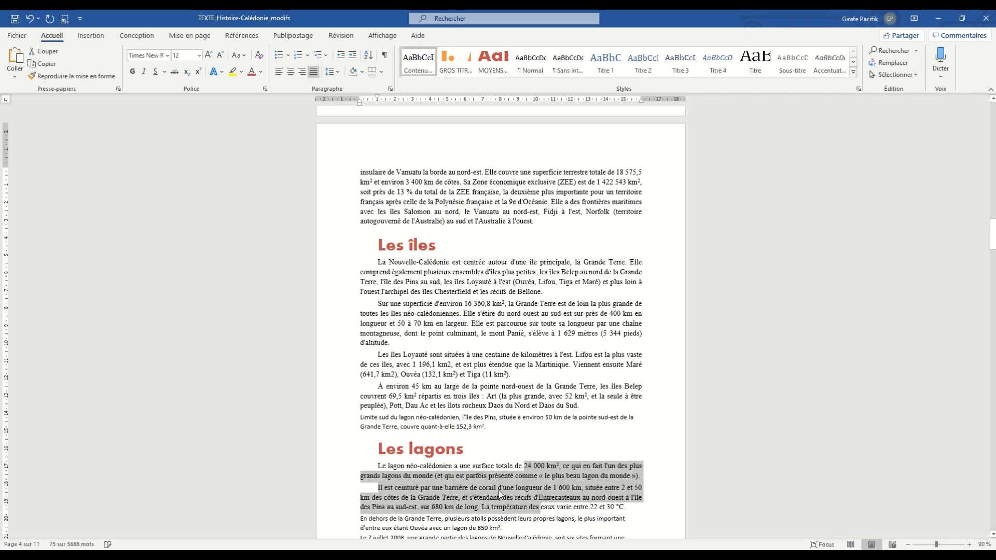
pyautogui.scroll(-4, 498, 490)
pyautogui.moveTo(493, 345); pyautogui.dragTo(482, 381)
# - Apply the Contenu style to the body text under the Climat heading
pyautogui.press('F4')
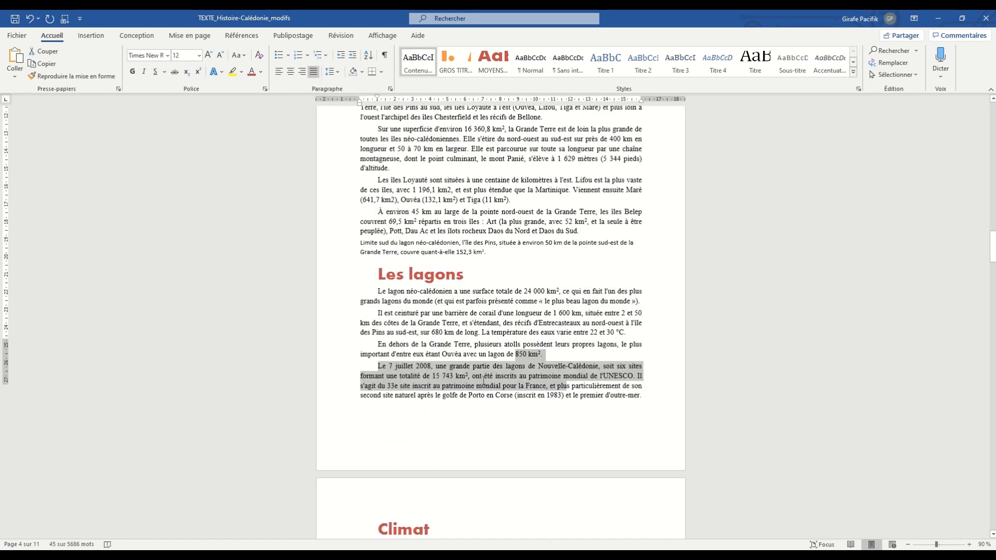
pyautogui.scroll(-5, 480, 366)
pyautogui.moveTo(478, 304); pyautogui.dragTo(512, 418)
pyautogui.click(491, 316)
pyautogui.press('F4')
# - Delete the empty numbered heading line above the Sommaire heading on the first page
pyautogui.scroll(15, 474, 358)
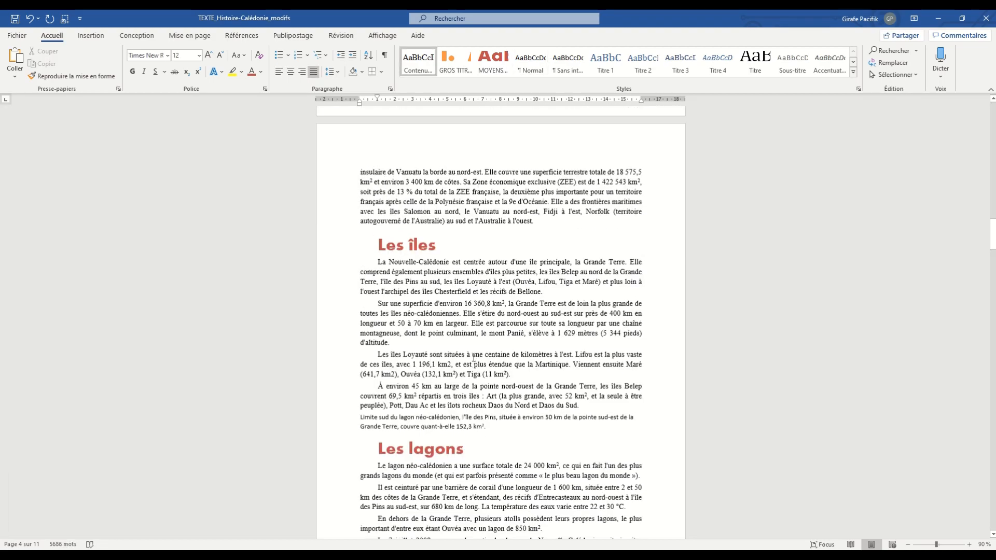
pyautogui.scroll(10, 473, 358)
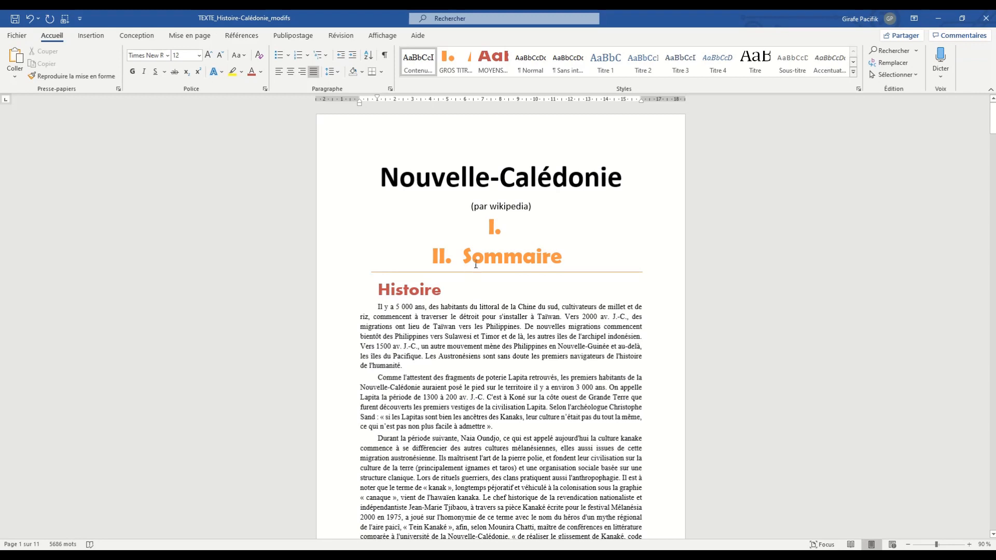
pyautogui.moveTo(390, 176); pyautogui.dragTo(639, 179)
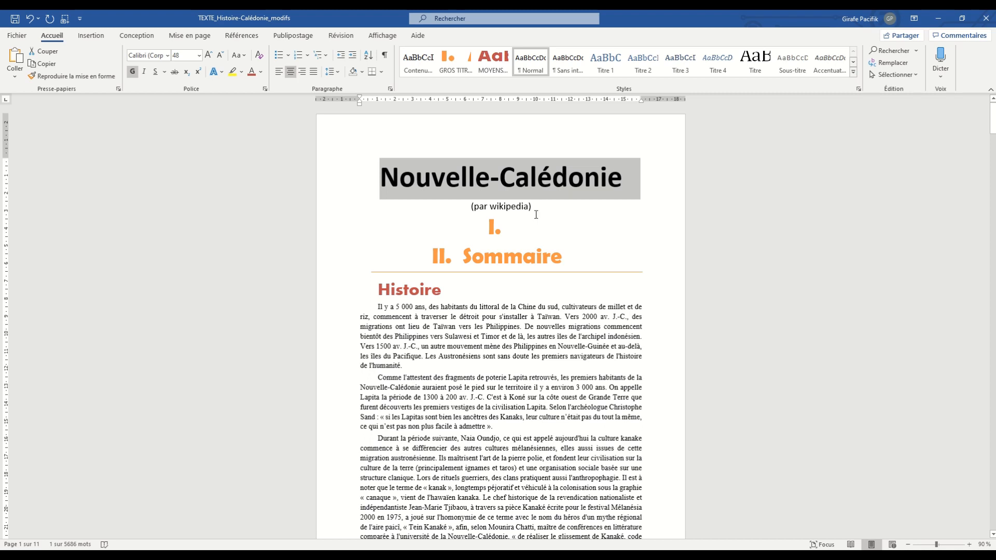
pyautogui.click(518, 228)
pyautogui.press('Delete')
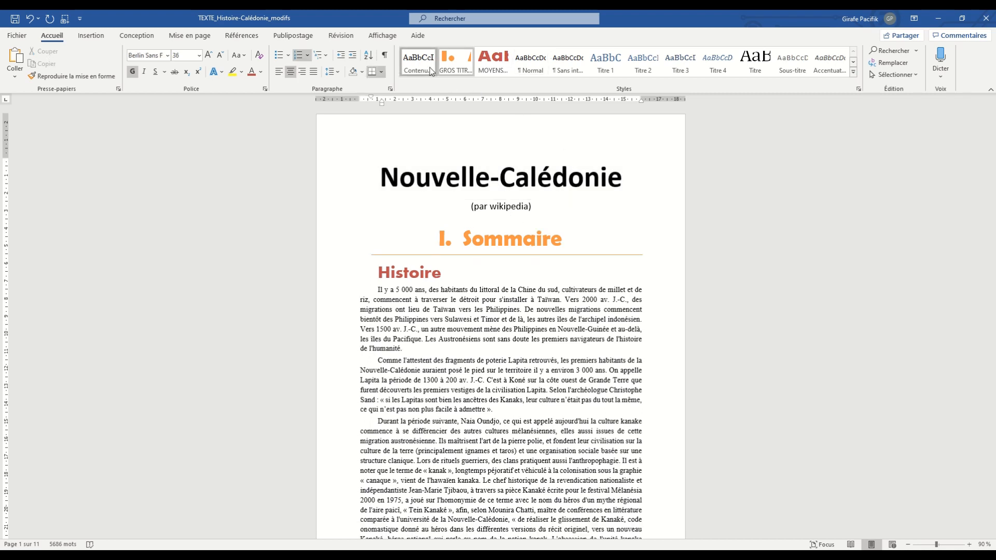
# - Color the Nouvelle-Calédonie title and its (par wikipedia) subtitle with the dark blue theme color
pyautogui.press('Up')
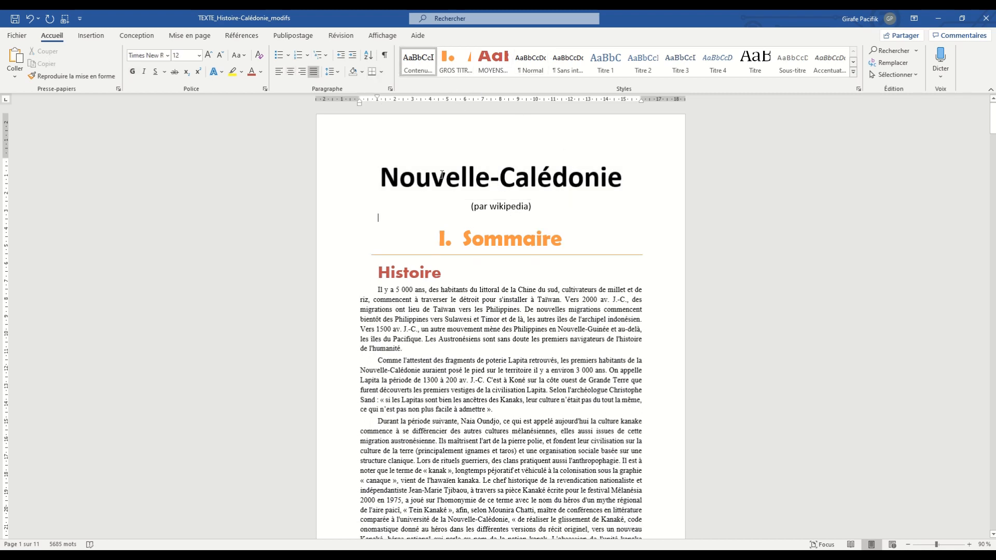
pyautogui.moveTo(383, 176); pyautogui.dragTo(596, 205)
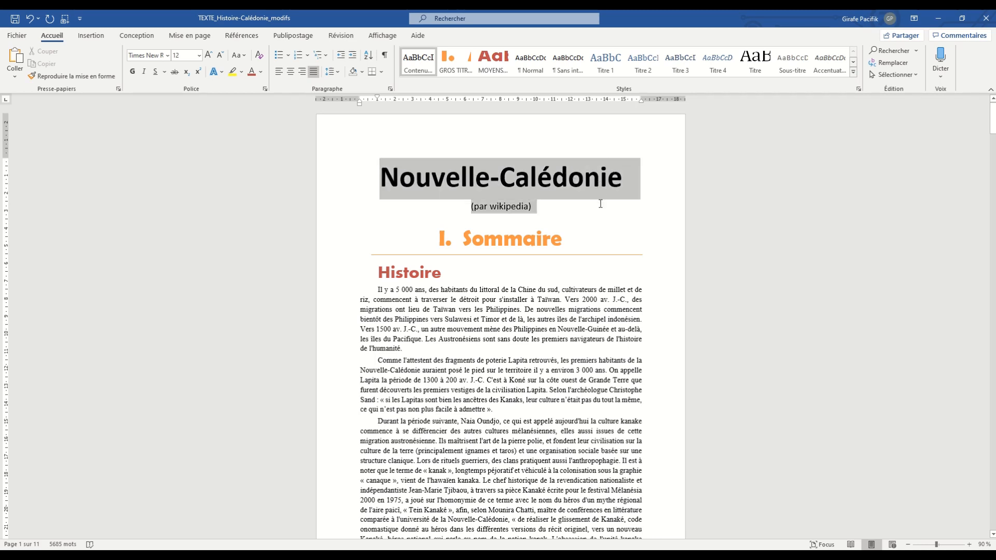
pyautogui.click(261, 71)
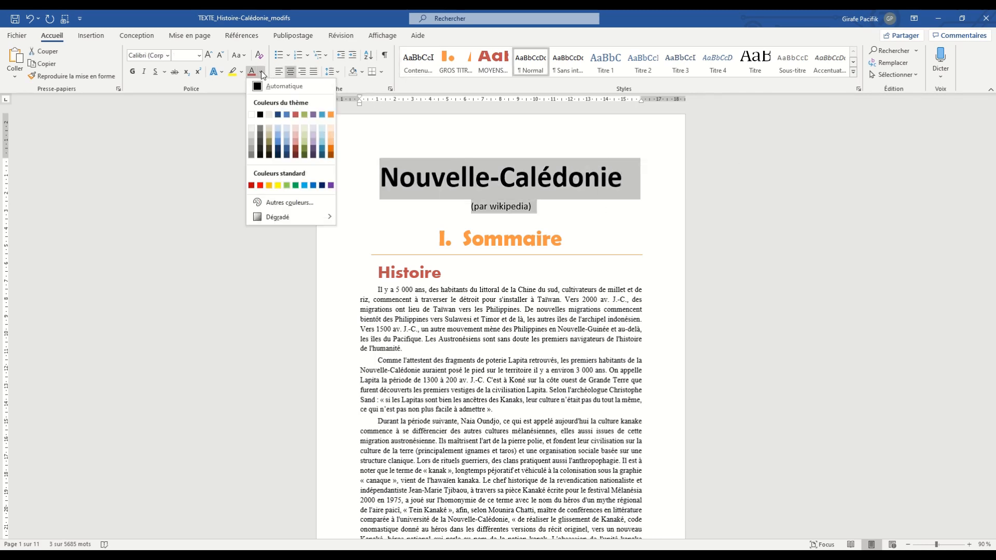
pyautogui.click(278, 115)
pyautogui.click(591, 218)
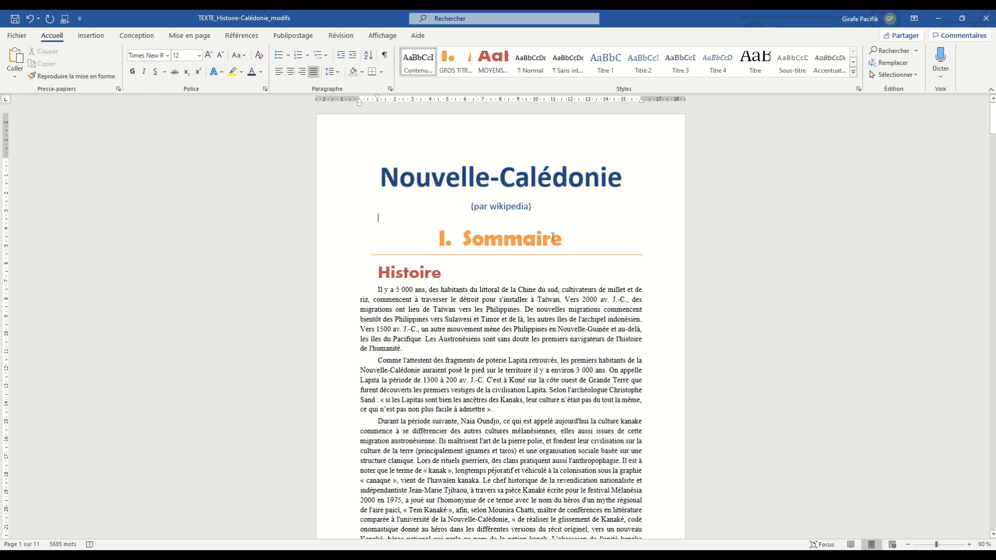
# - Insert a page break before the Sommaire heading so that it starts on a new page
pyautogui.click(462, 240)
pyautogui.hotkey('ctrl', 'Return')
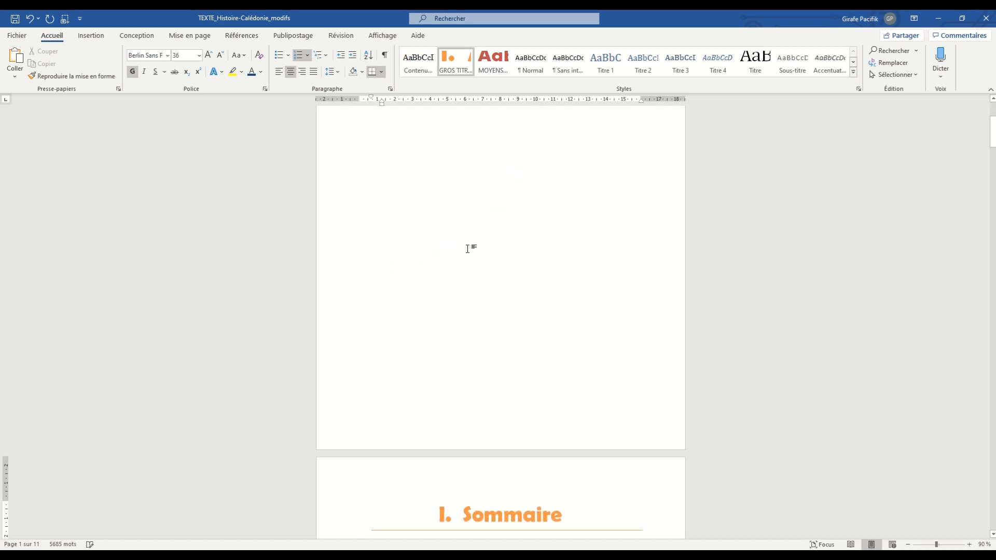
pyautogui.scroll(10, 468, 249)
# - Add blank lines above the Nouvelle-Calédonie title to move it down to the middle of the cover page
pyautogui.hotkey('ctrl', 'Home')
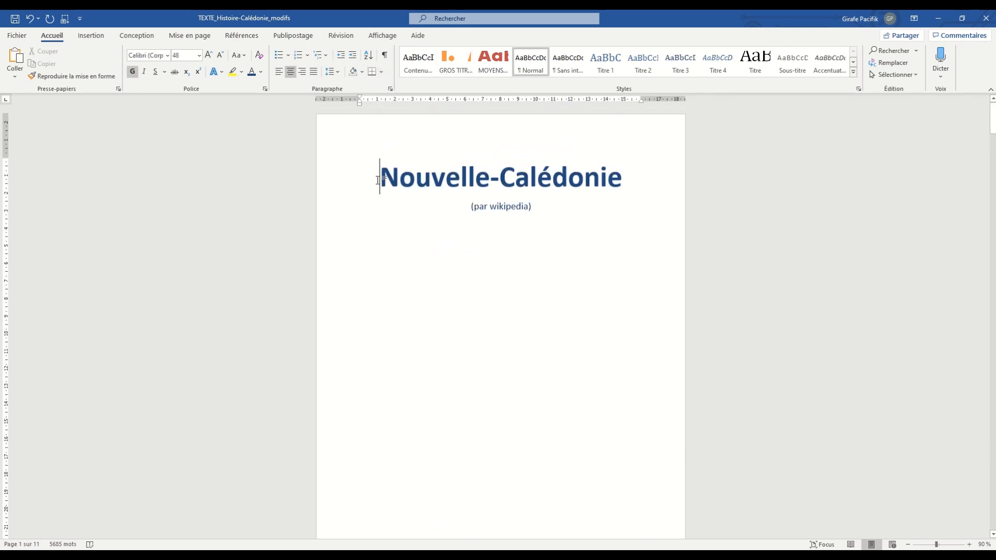
pyautogui.press('Return')
pyautogui.press('Return')
pyautogui.press('Return')
pyautogui.press('Return')
pyautogui.scroll(-5, 487, 240)
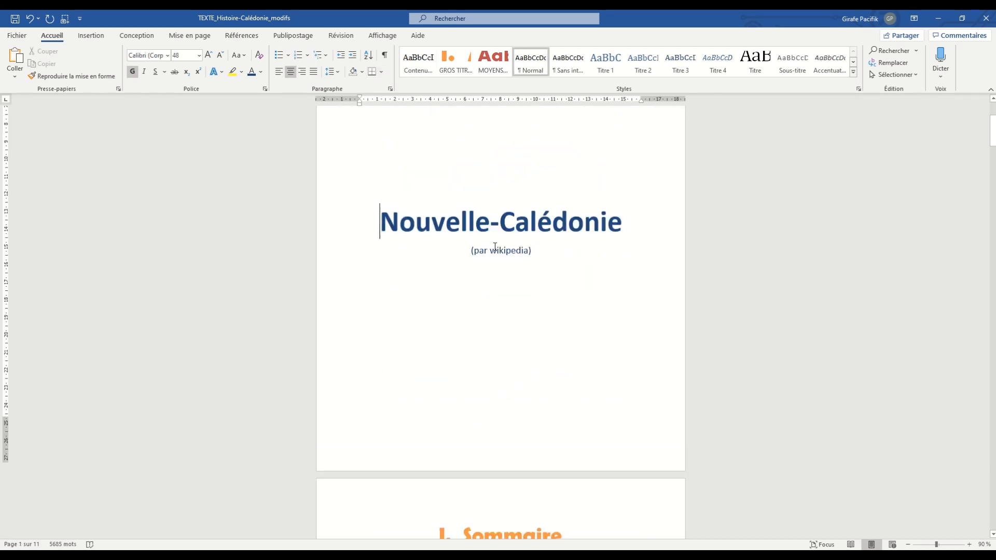
# - Look over the available style options and the styled headings and body text from Histoire to Géographie
pyautogui.scroll(-7, 495, 247)
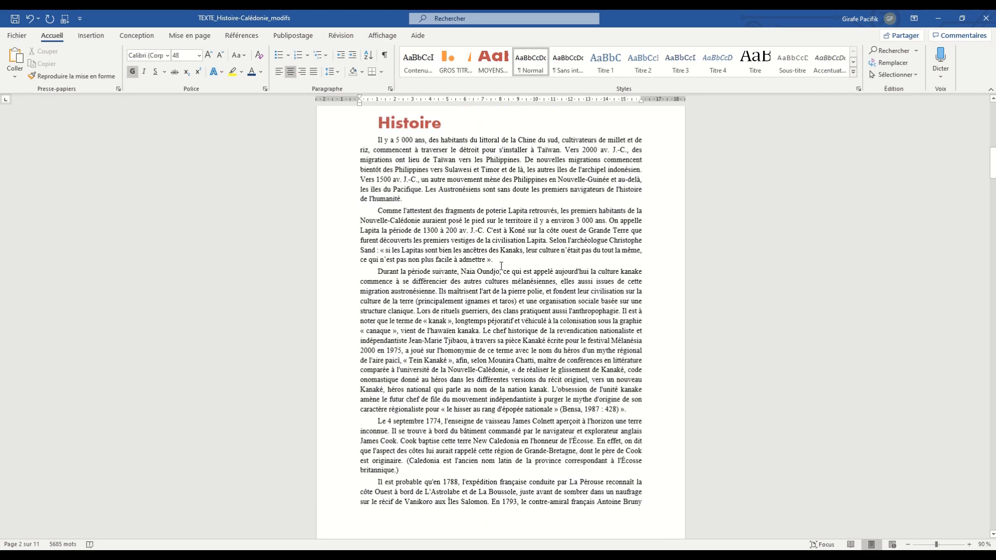
pyautogui.click(501, 263)
pyautogui.scroll(3, 480, 182)
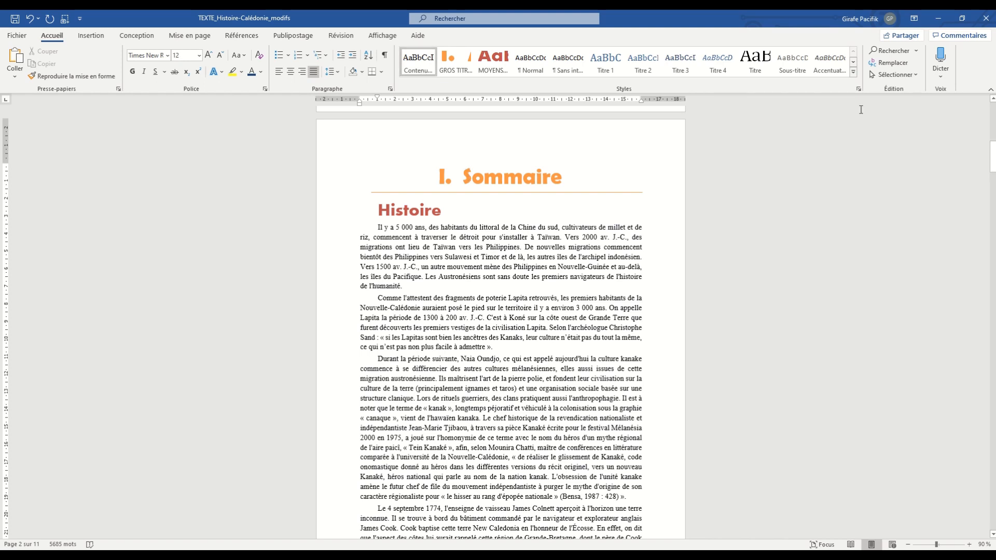
pyautogui.click(853, 72)
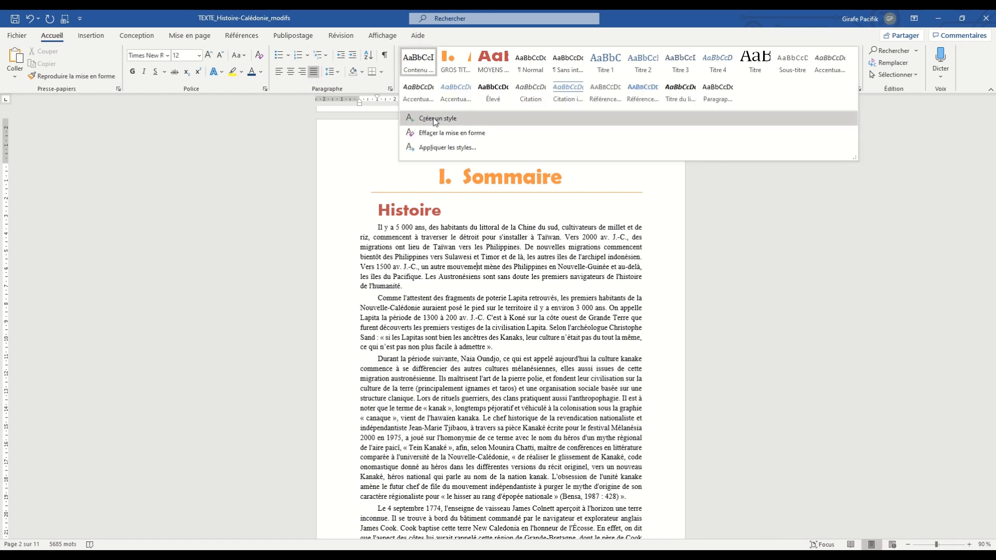
pyautogui.click(475, 191)
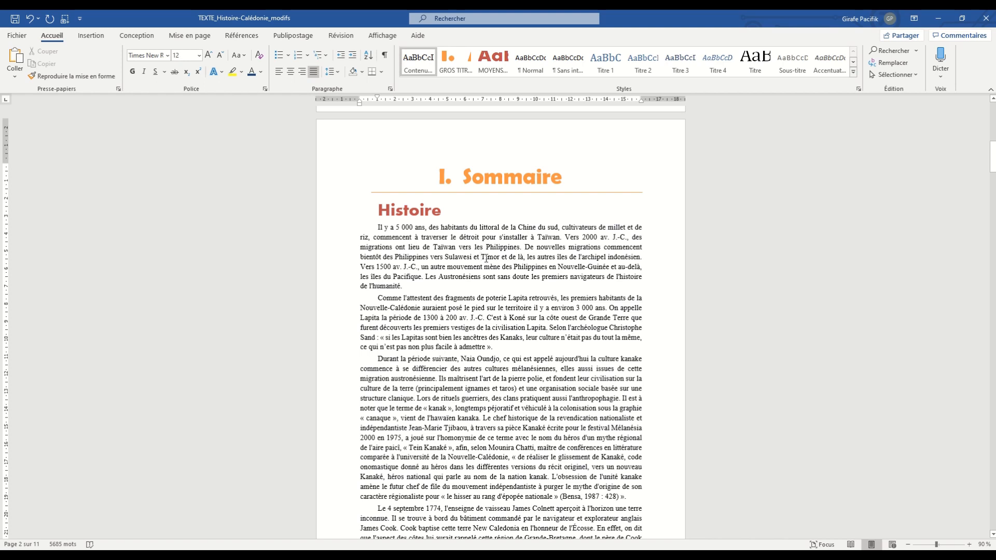
pyautogui.click(486, 258)
pyautogui.scroll(-15, 493, 236)
pyautogui.scroll(-15, 494, 236)
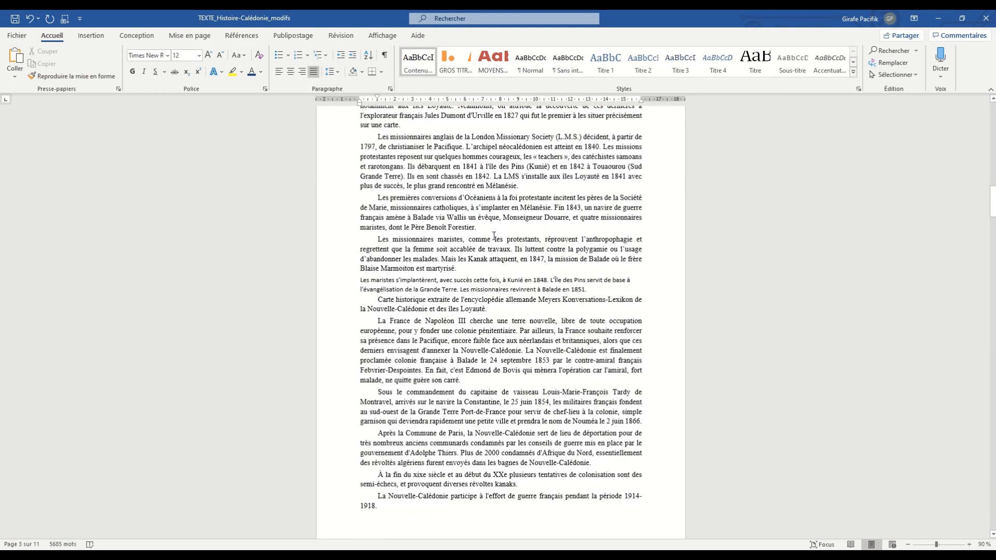
pyautogui.scroll(-1, 494, 236)
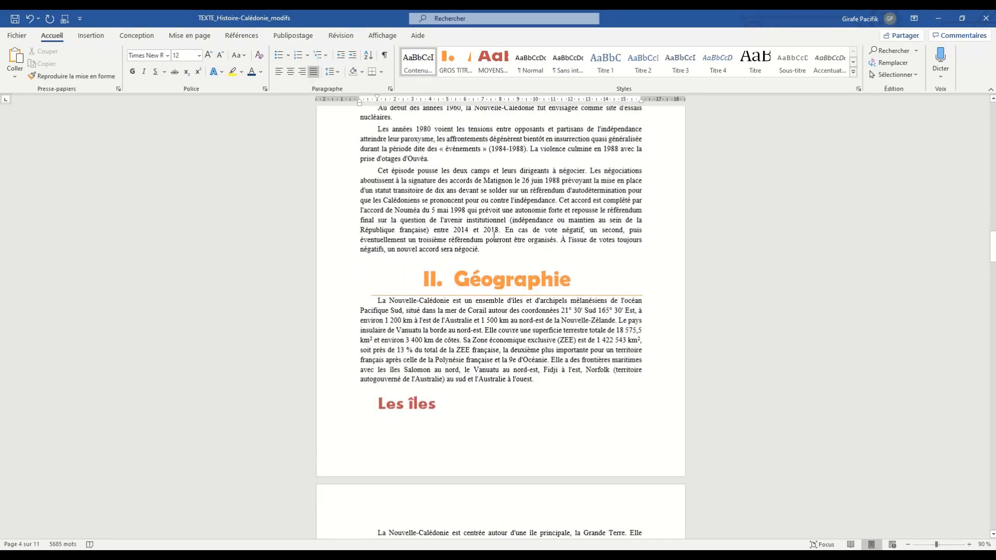
pyautogui.scroll(15, 494, 236)
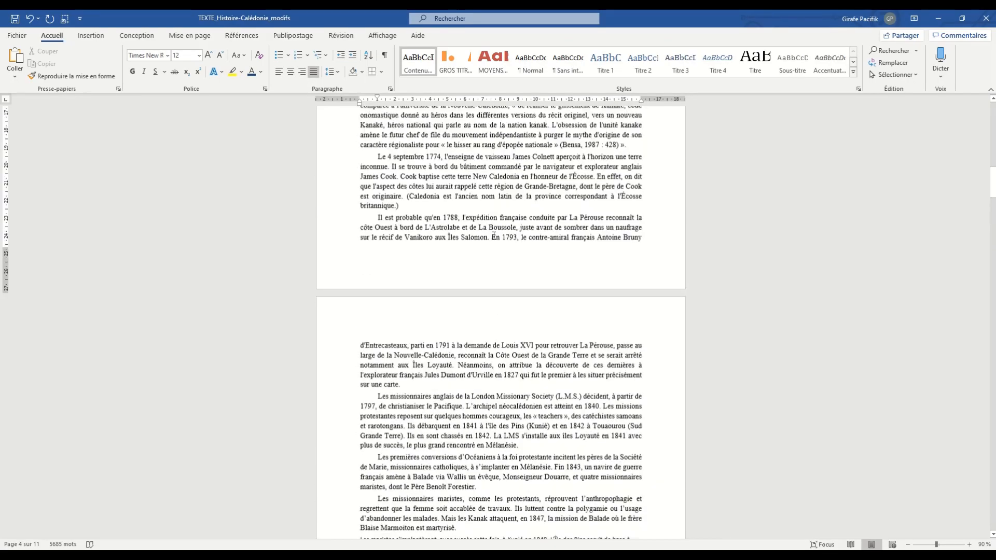
pyautogui.scroll(9, 494, 236)
pyautogui.click(424, 298)
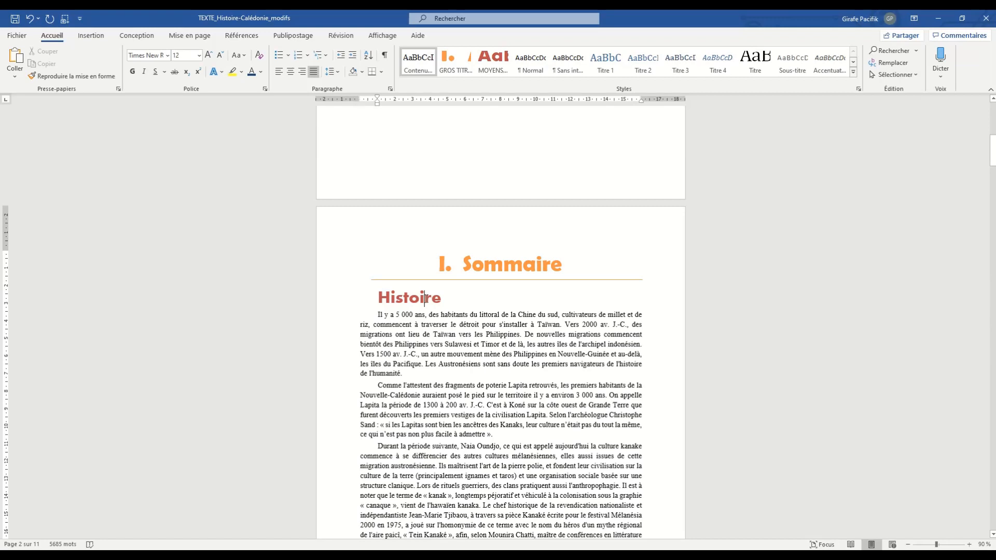
pyautogui.rightClick(499, 69)
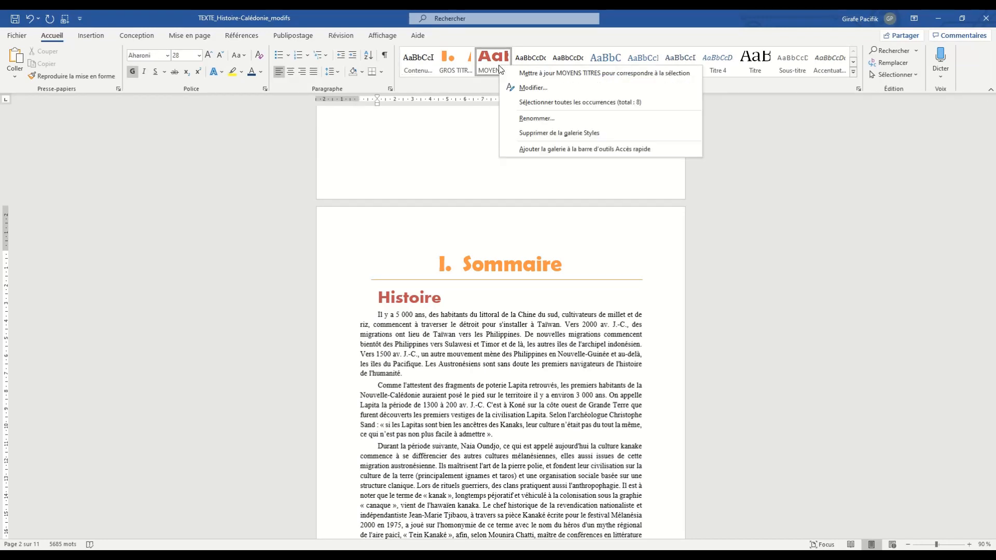
pyautogui.click(527, 86)
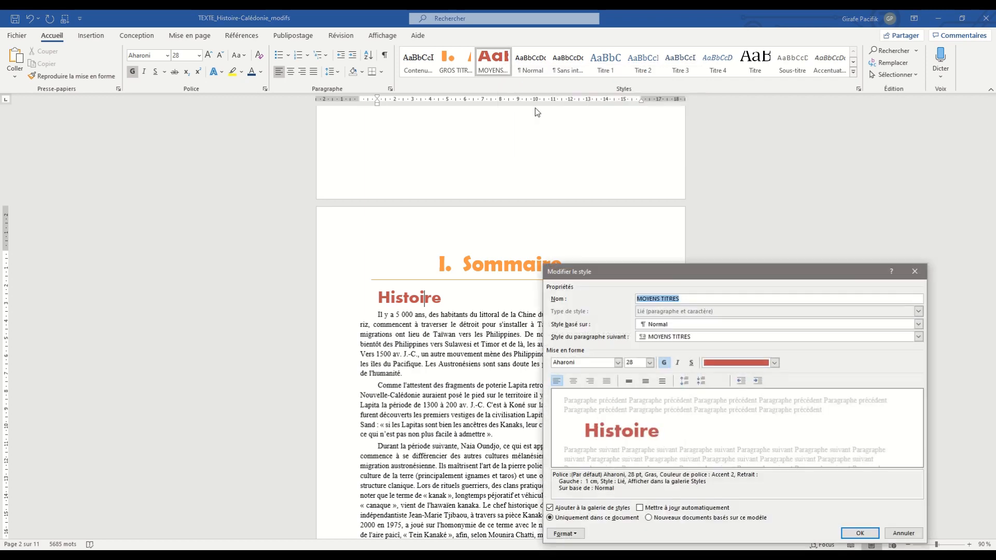
pyautogui.moveTo(712, 196); pyautogui.dragTo(686, 161)
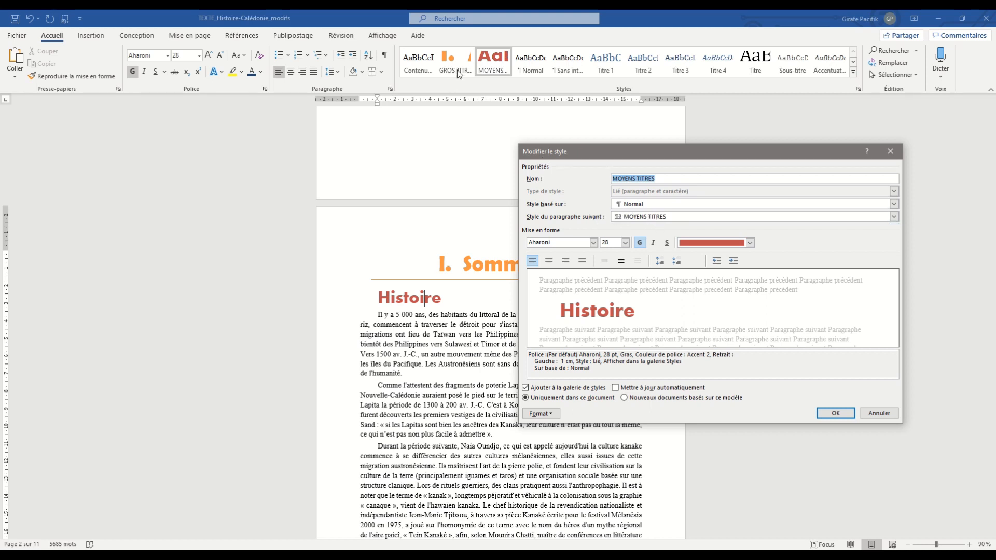
pyautogui.click(890, 151)
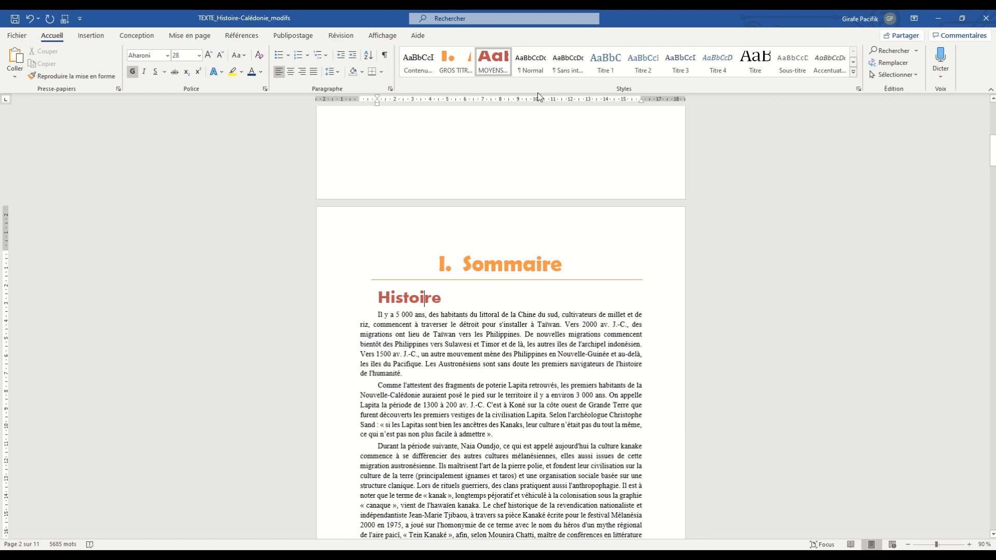
# - Modify the GROS TITRES style to be followed by MOYENS TITRES paragraphs and turn off its bold formatting
pyautogui.rightClick(464, 71)
pyautogui.click(492, 94)
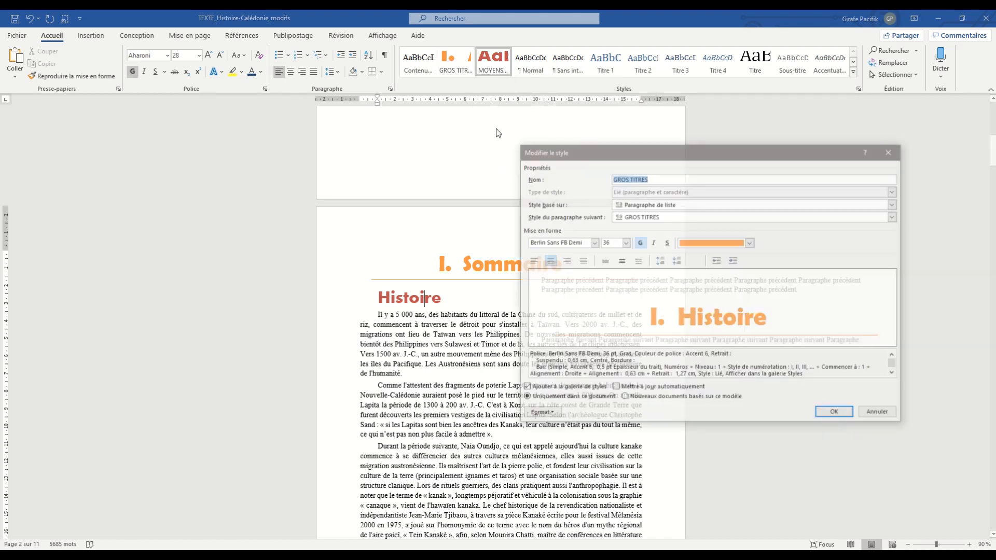
pyautogui.click(634, 222)
pyautogui.click(645, 235)
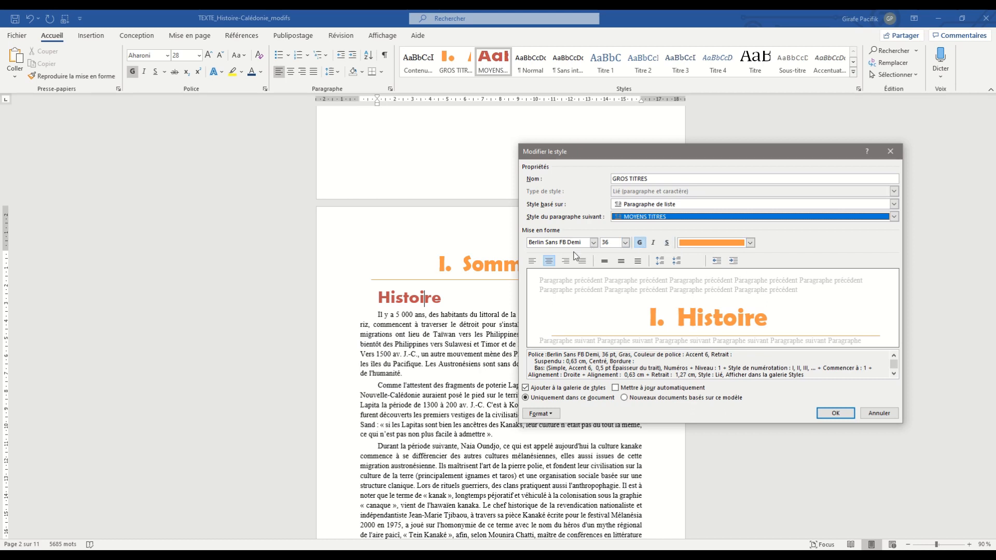
pyautogui.click(640, 244)
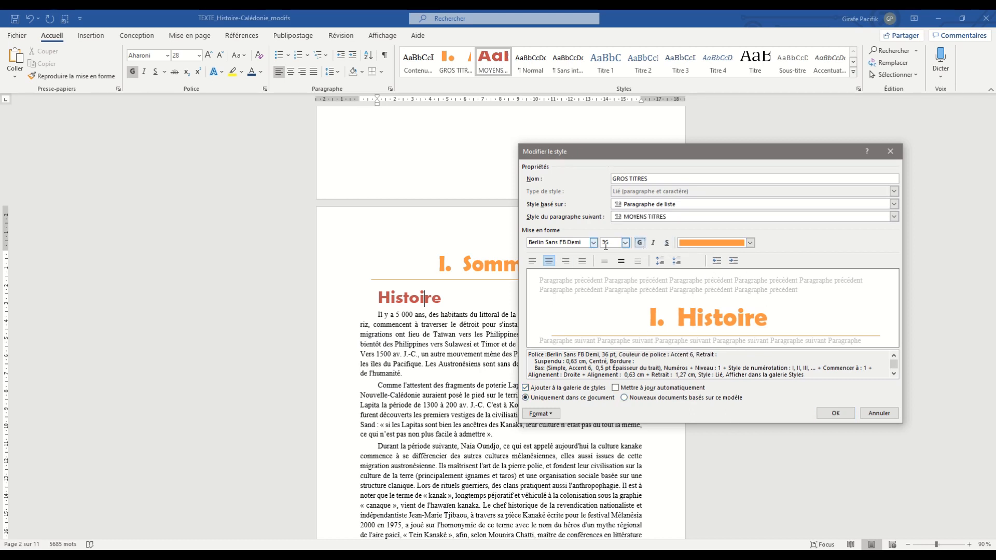
# - Change the numbering format of the GROS TITRES style to A., B., C
pyautogui.click(555, 415)
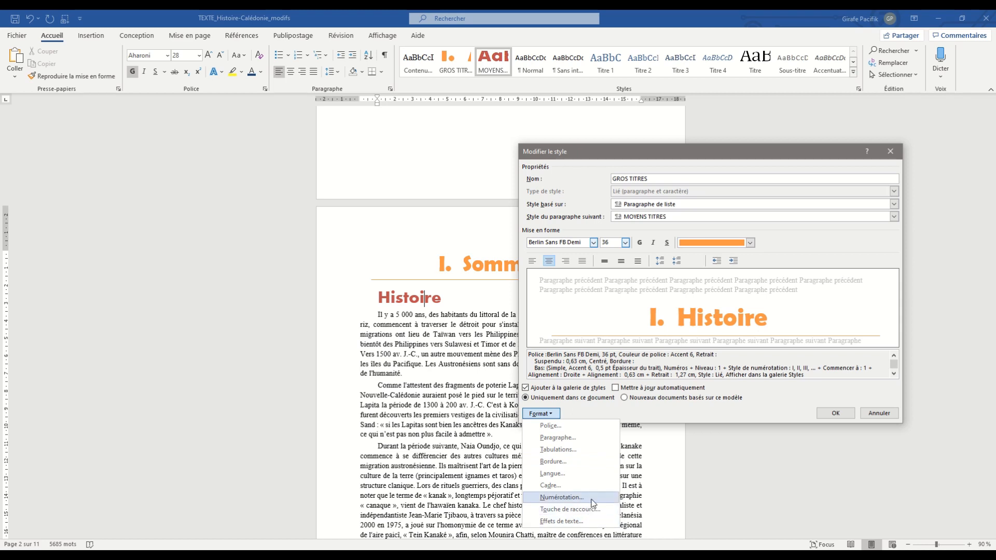
pyautogui.click(586, 498)
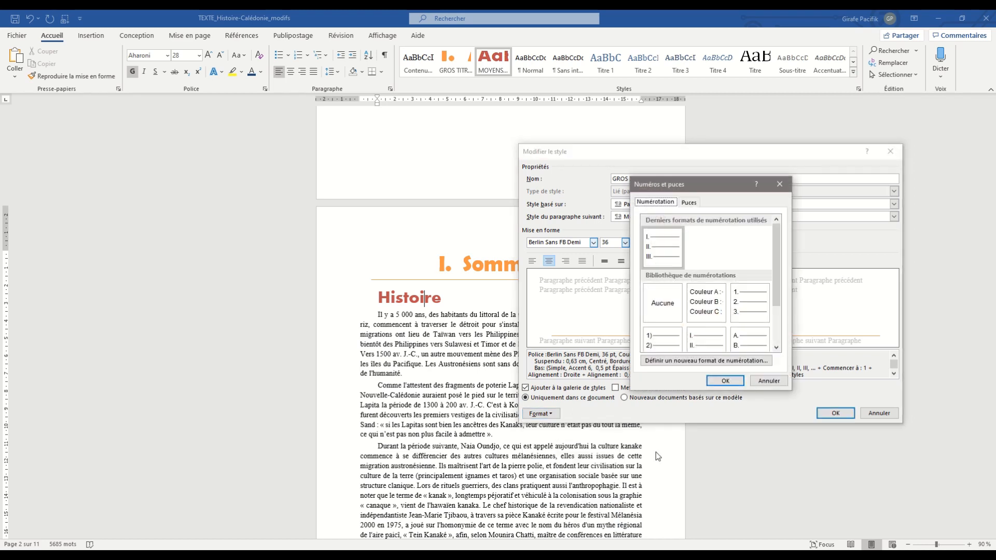
pyautogui.click(753, 342)
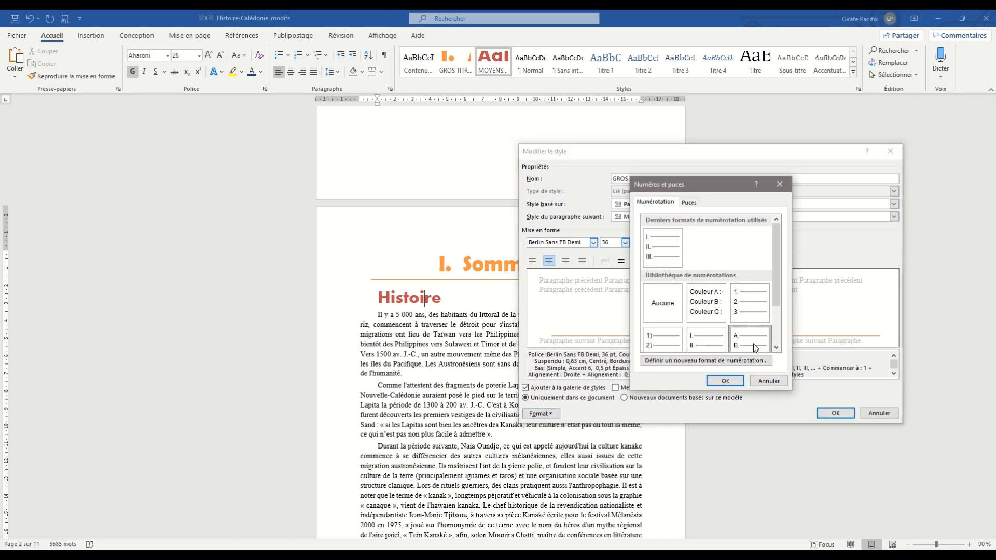
pyautogui.click(725, 380)
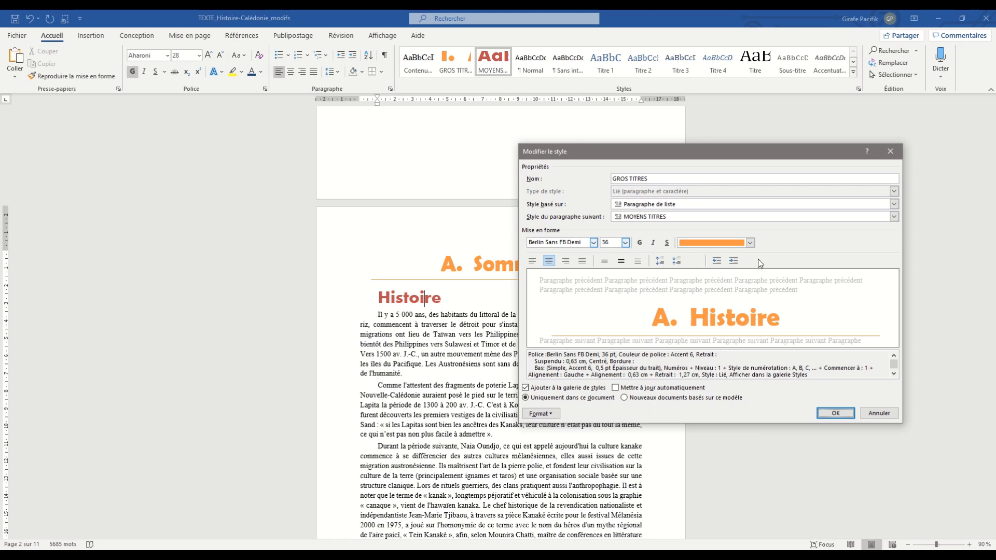
# - Set the font color of the GROS TITRES style to the Accent 5 blue and save the style changes
pyautogui.click(750, 243)
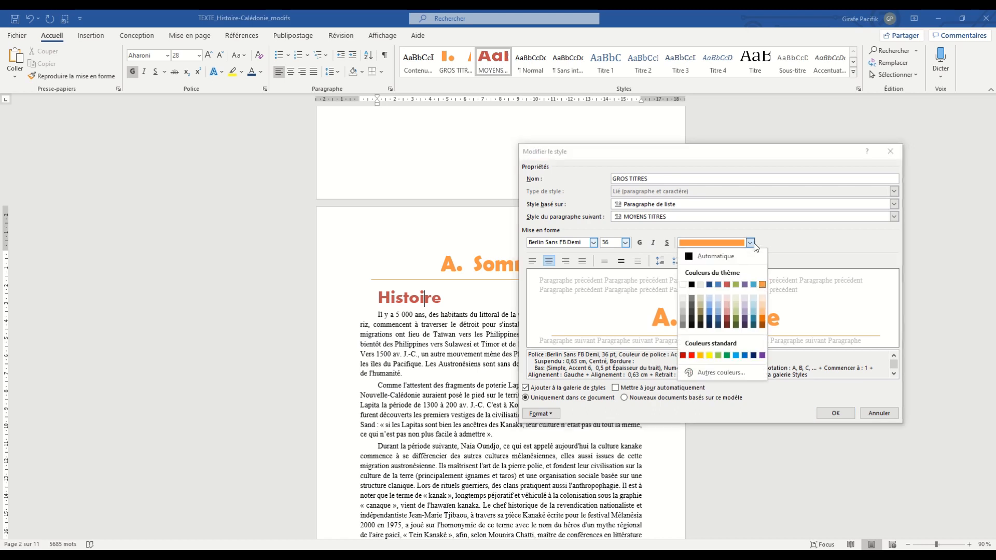
pyautogui.click(754, 285)
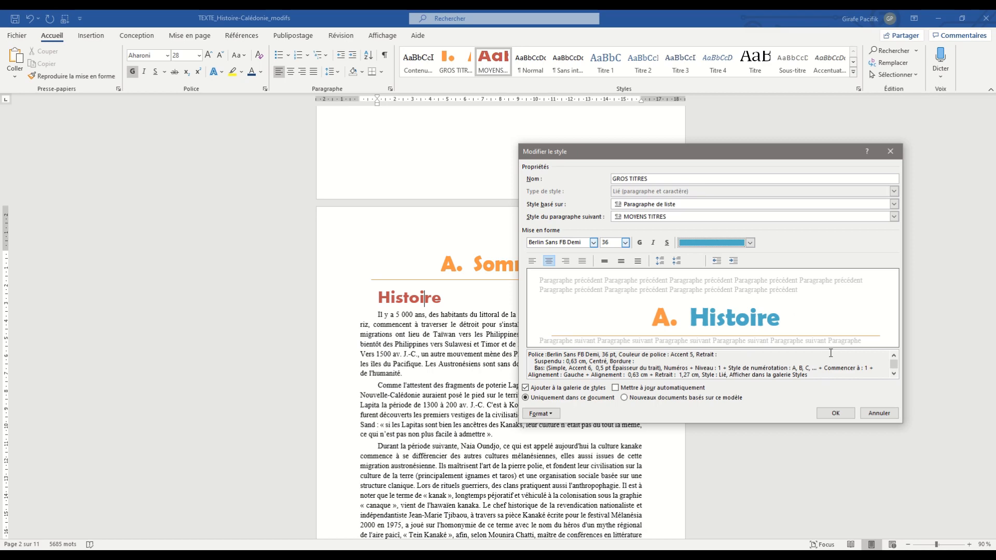
pyautogui.click(838, 413)
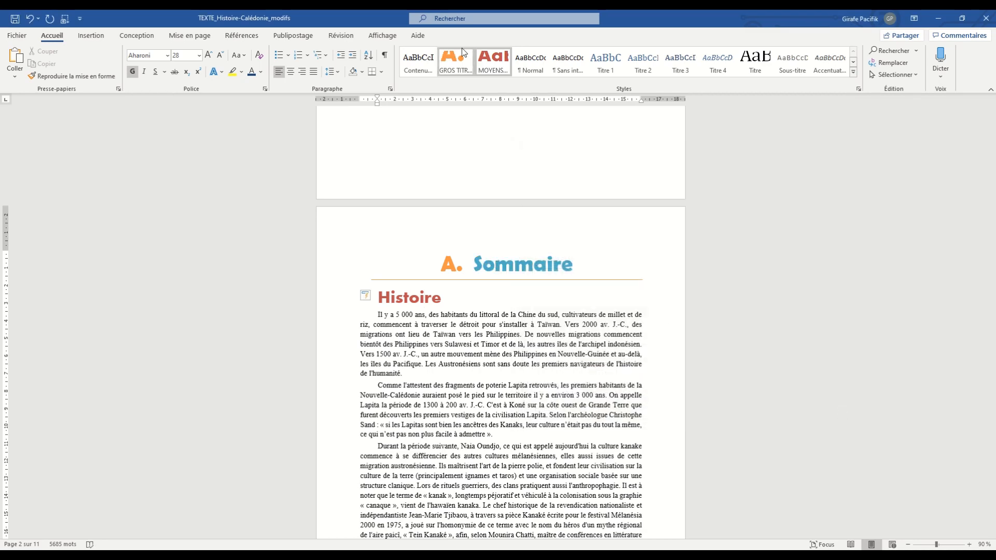
# - Check the modified GROS TITRES headings throughout the document, from the cover page to the Population section
pyautogui.scroll(-10, 494, 242)
pyautogui.scroll(-15, 493, 242)
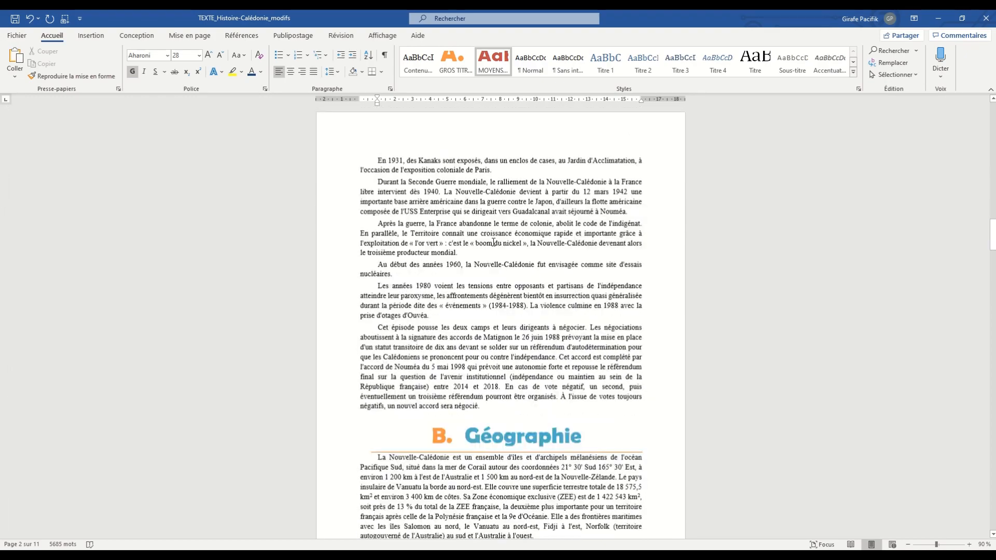
pyautogui.scroll(6, 491, 236)
pyautogui.scroll(-20, 491, 235)
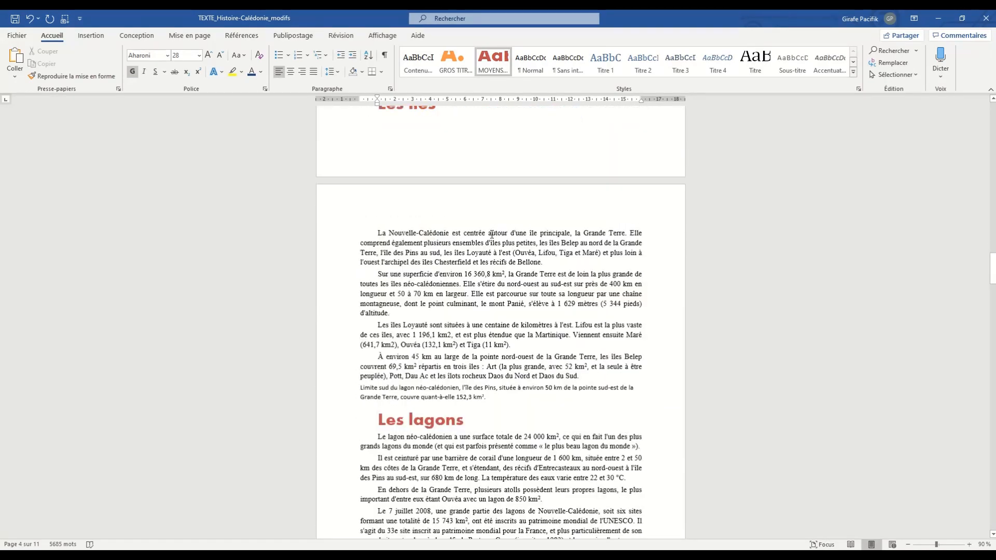
pyautogui.scroll(-12, 490, 235)
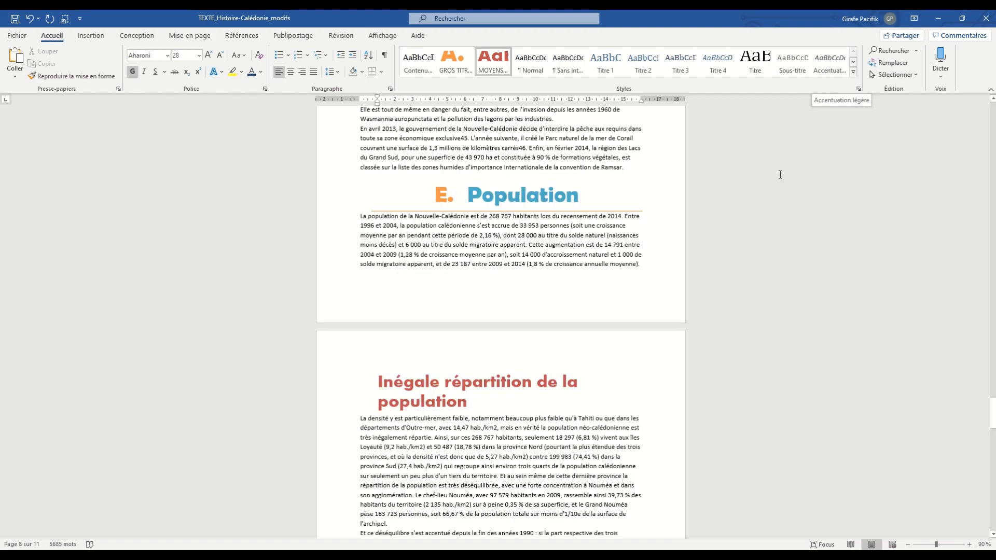
pyautogui.scroll(15, 512, 220)
pyautogui.scroll(20, 512, 219)
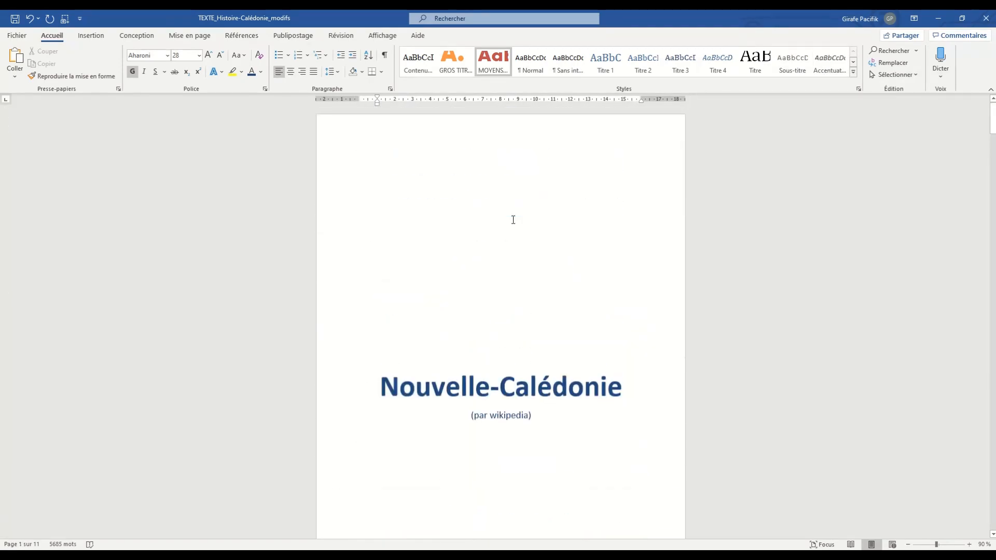
pyautogui.scroll(-2, 512, 219)
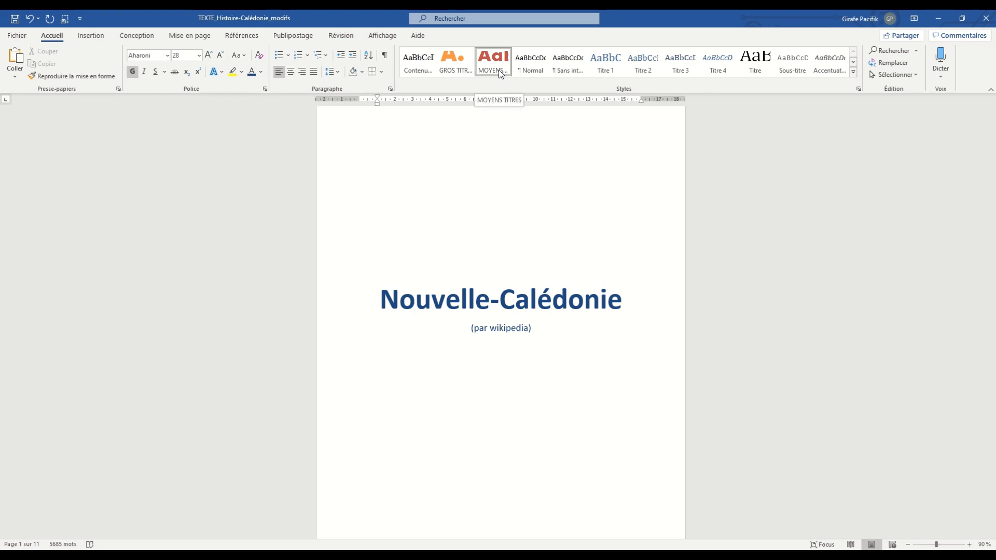
pyautogui.scroll(-11, 503, 172)
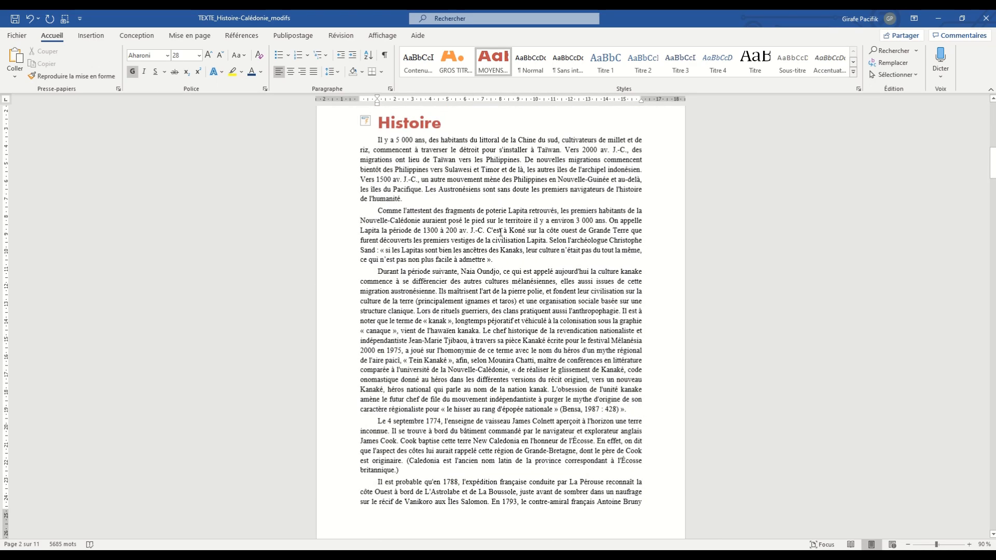
pyautogui.scroll(3, 535, 201)
pyautogui.rightClick(459, 64)
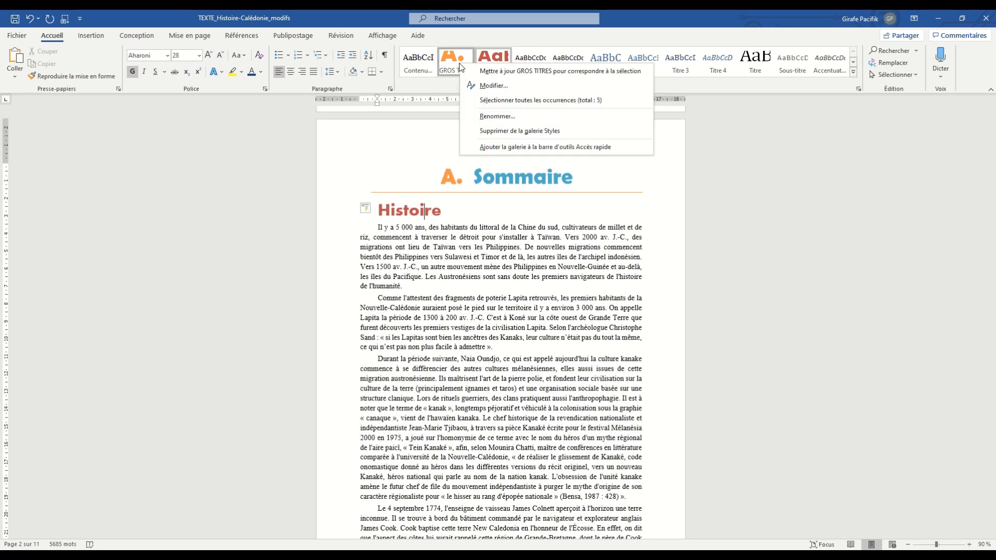
pyautogui.click(493, 85)
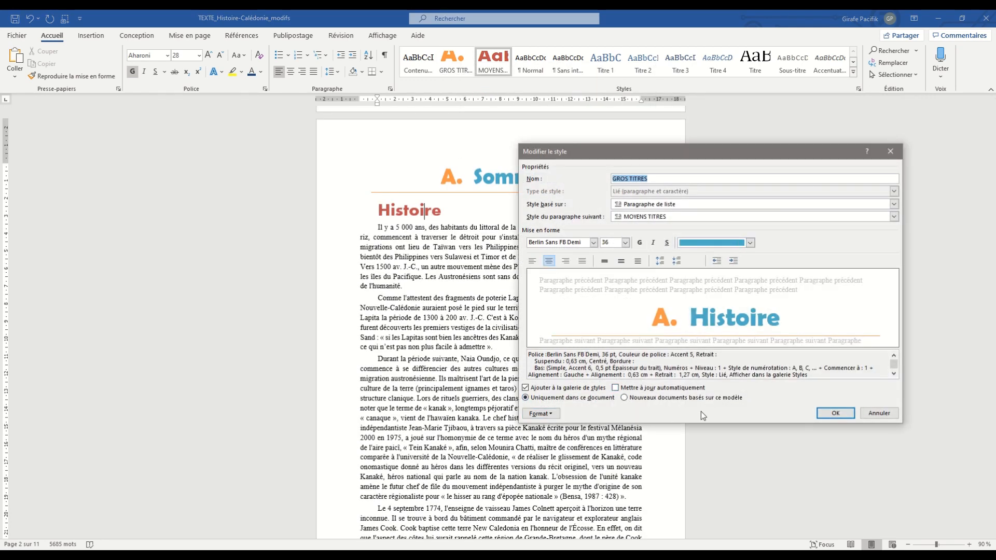
pyautogui.click(891, 152)
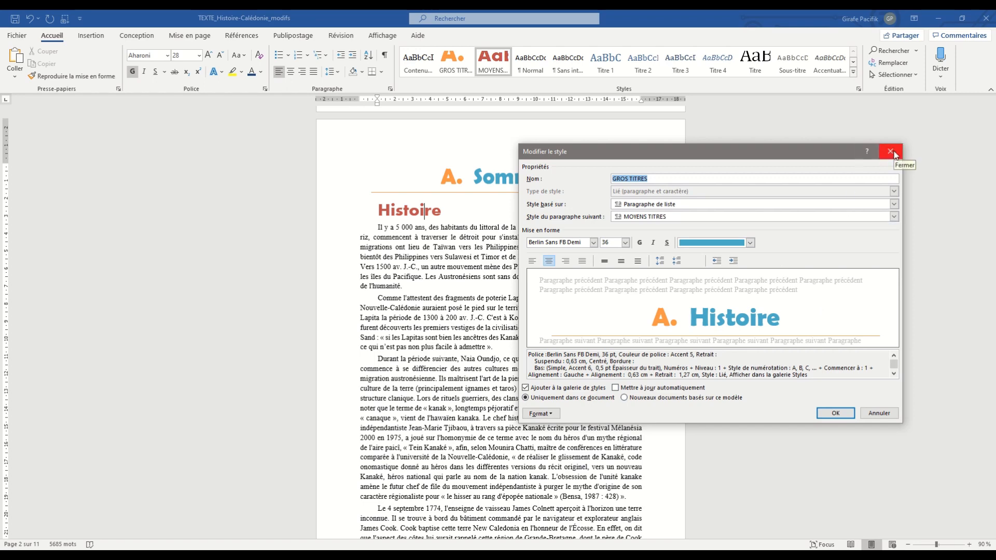
# - Set the font color of the Sommaire heading to the theme orange
pyautogui.doubleClick(514, 177)
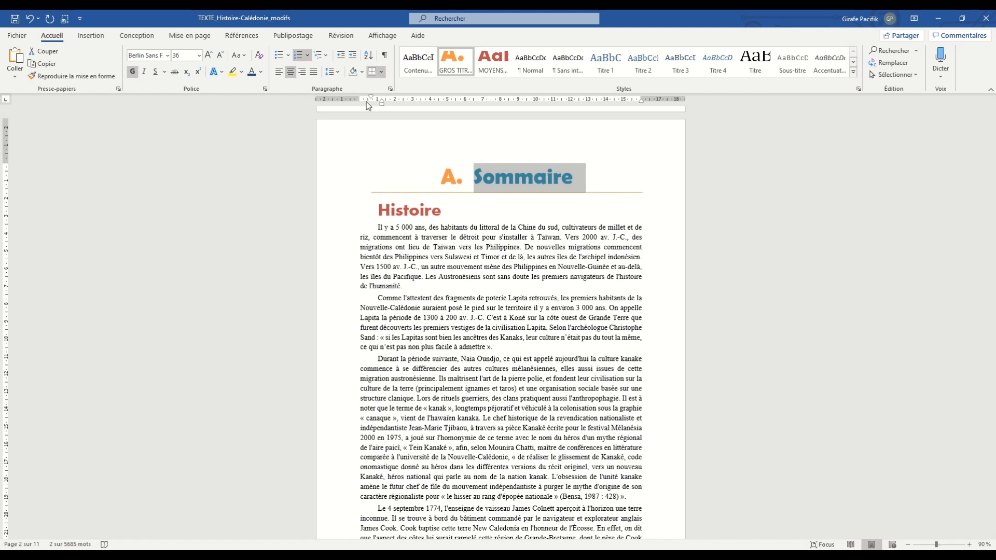
pyautogui.click(261, 75)
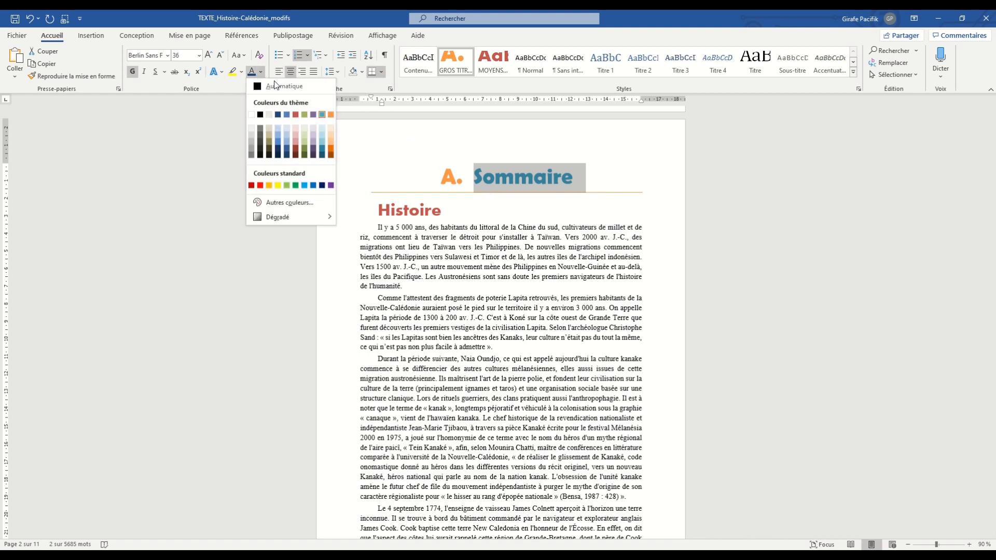
pyautogui.click(323, 112)
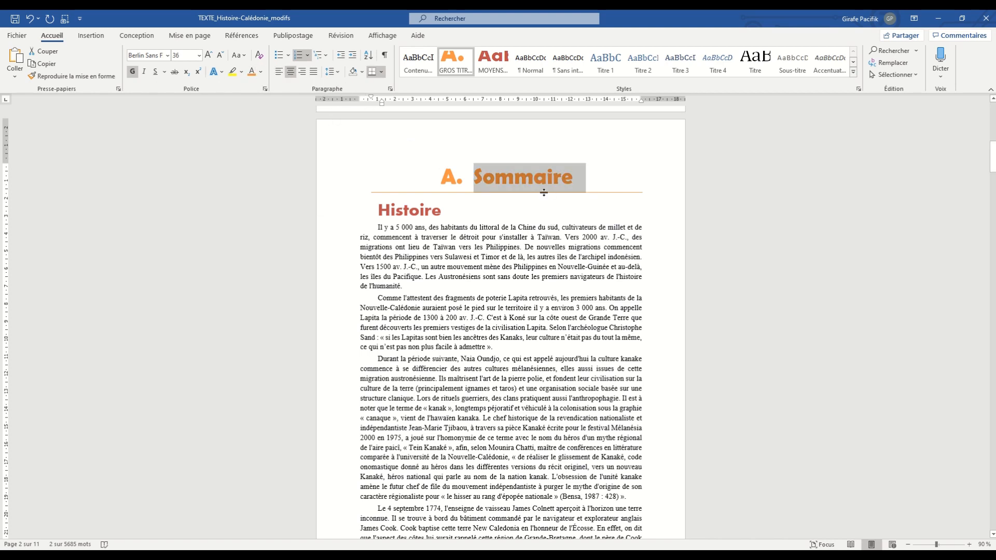
pyautogui.scroll(-15, 496, 182)
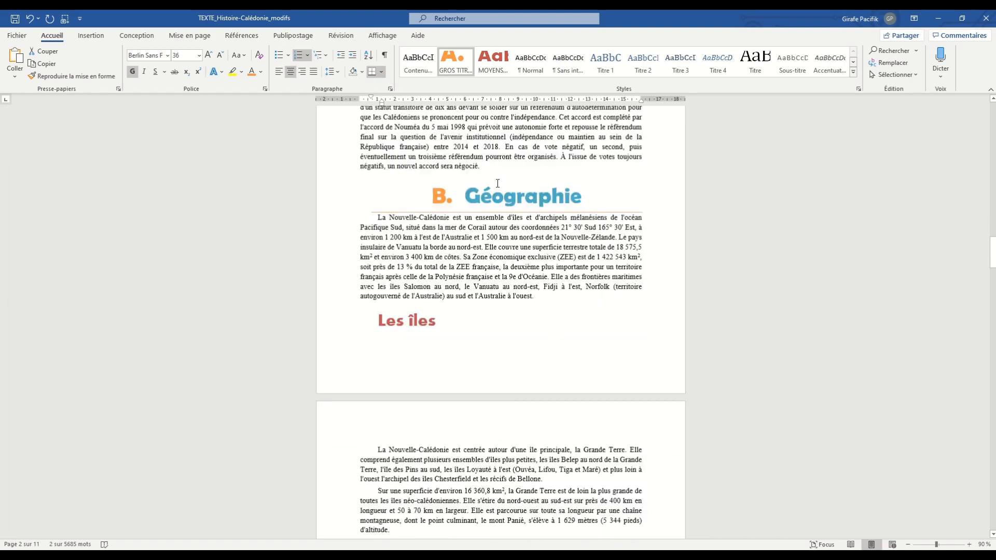
pyautogui.scroll(14, 478, 133)
pyautogui.scroll(1, 477, 132)
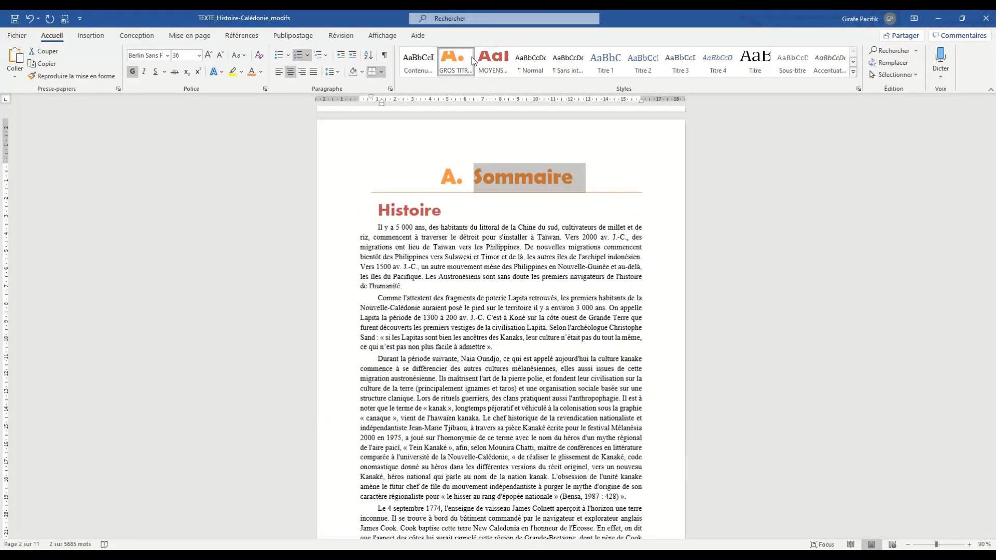
# - Update the GROS TITRES style to match the orange Sommaire heading and check the other main headings
pyautogui.click(512, 182)
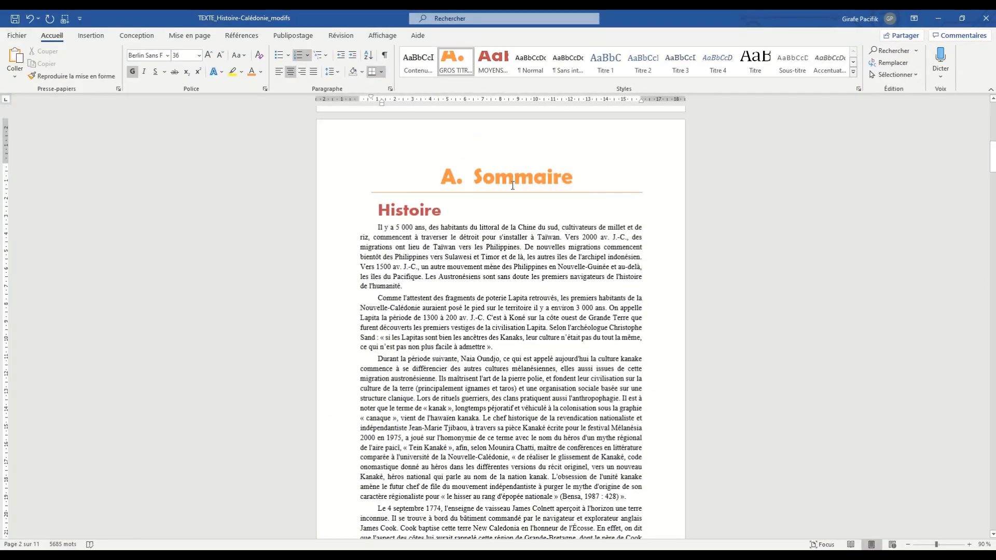
pyautogui.rightClick(461, 68)
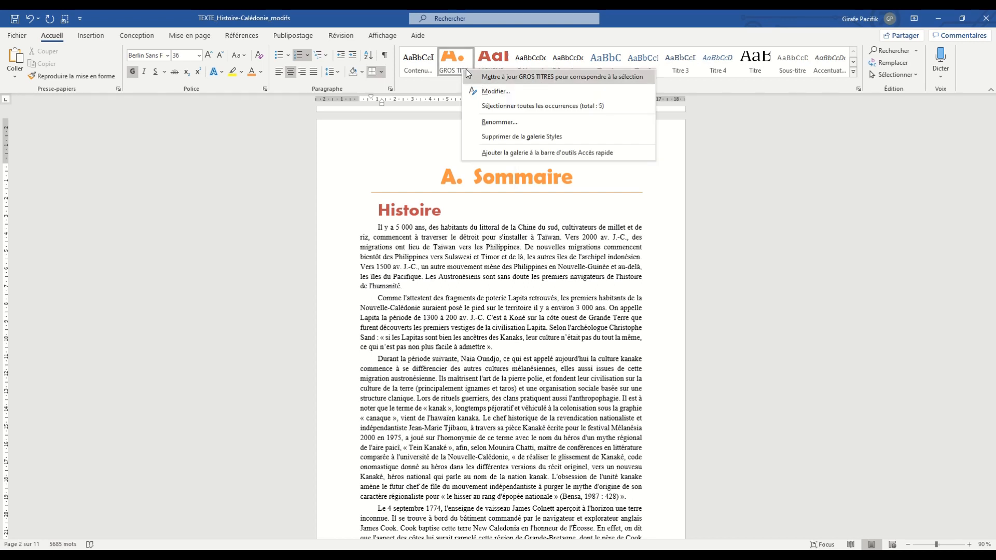
pyautogui.click(542, 81)
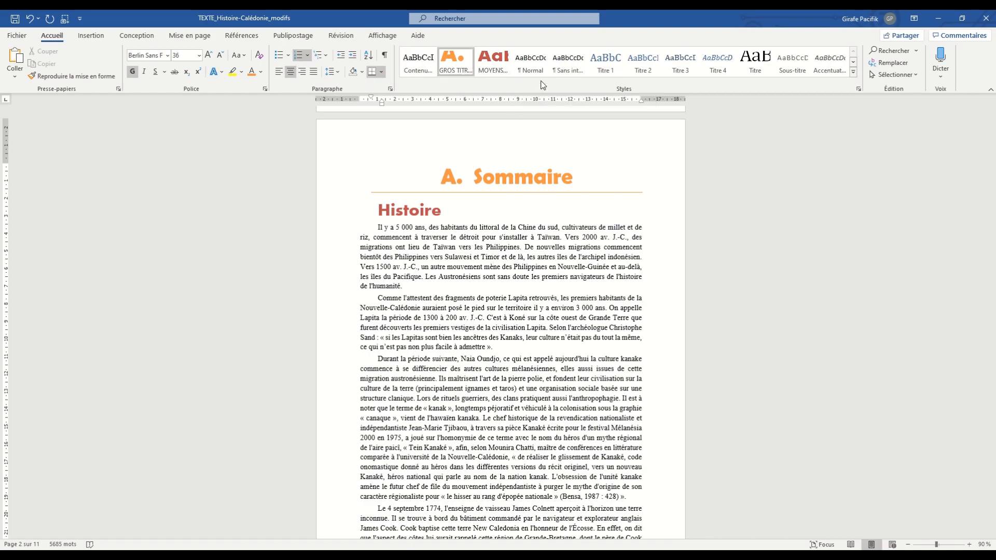
pyautogui.scroll(-20, 526, 244)
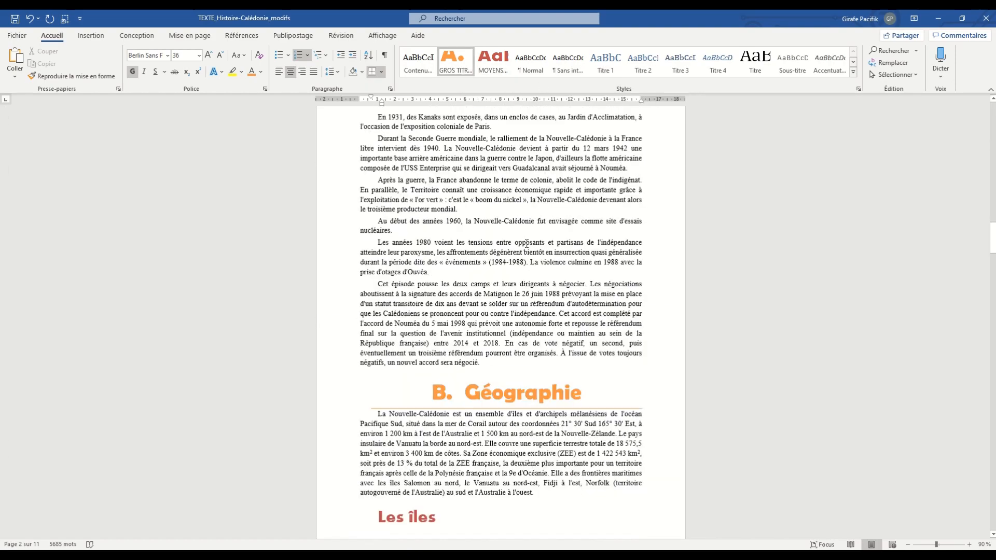
pyautogui.scroll(-20, 526, 244)
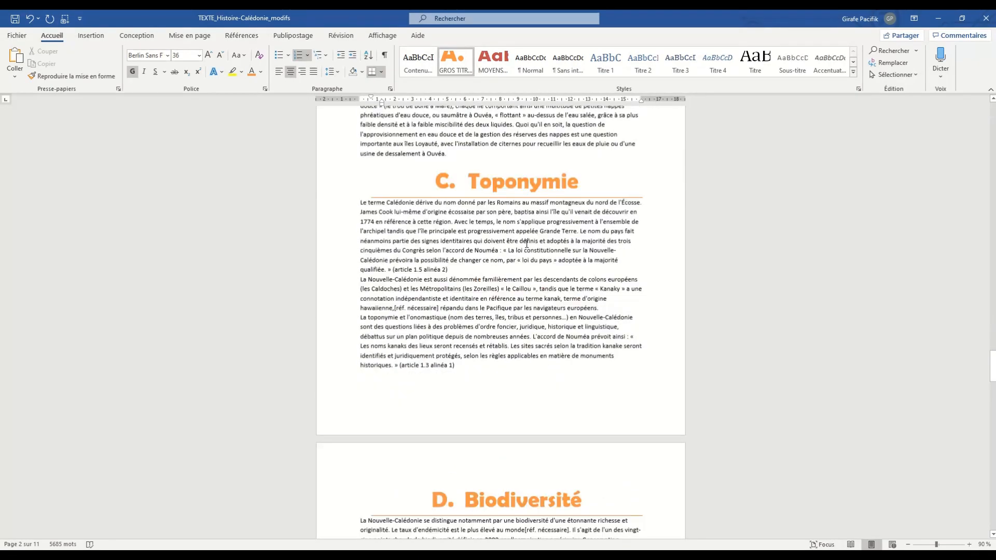
pyautogui.scroll(20, 526, 244)
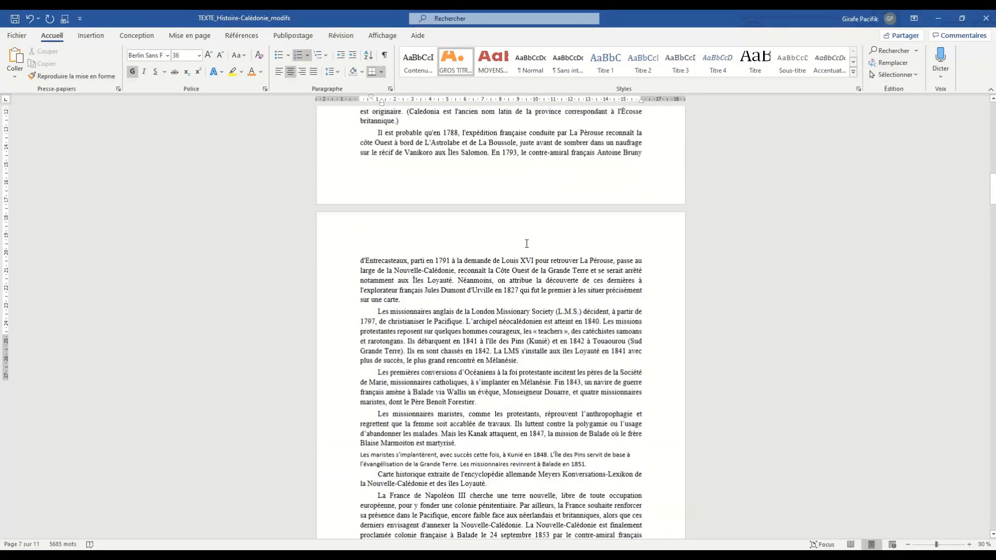
pyautogui.scroll(-15, 526, 244)
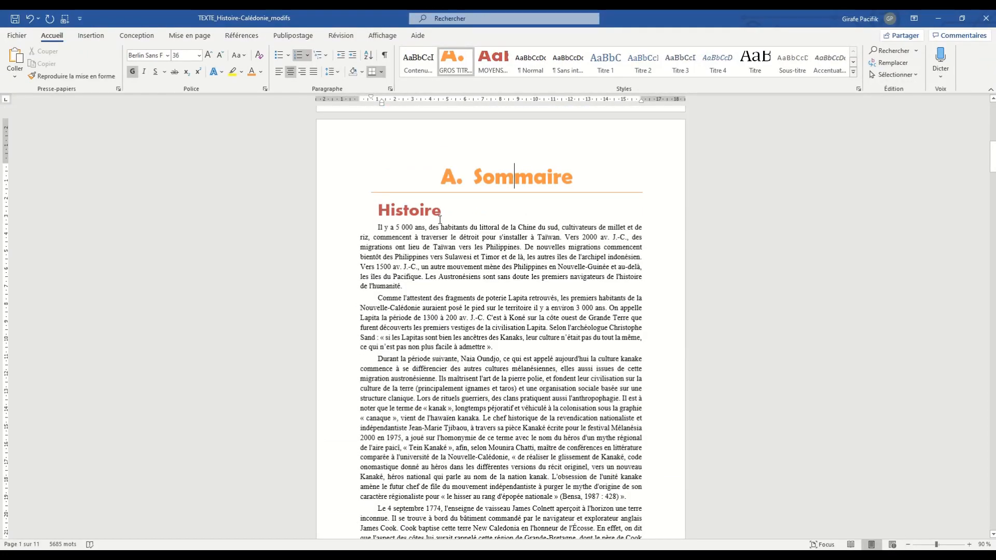
# - Set the Histoire heading's font to Agency FB and its color to the theme green
pyautogui.tripleClick(421, 211)
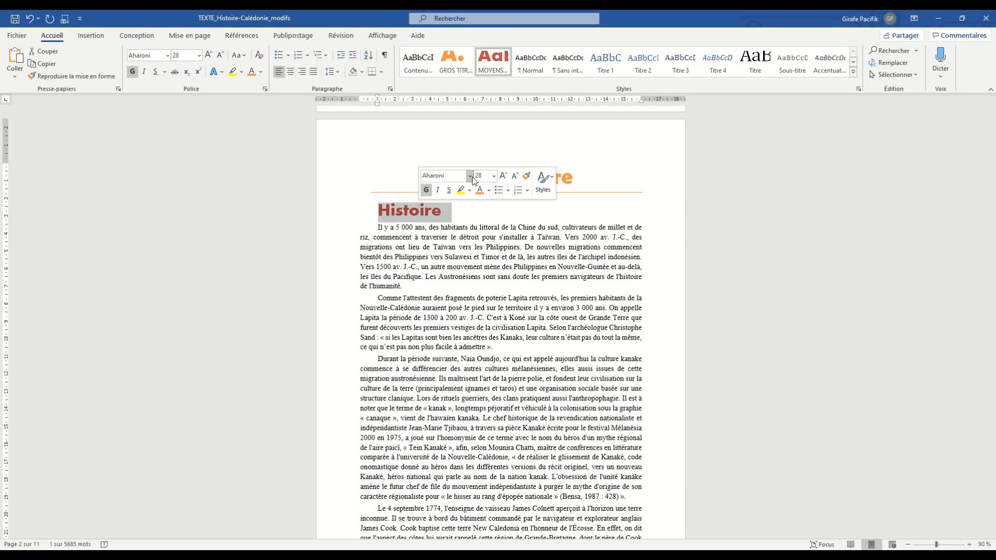
pyautogui.click(471, 177)
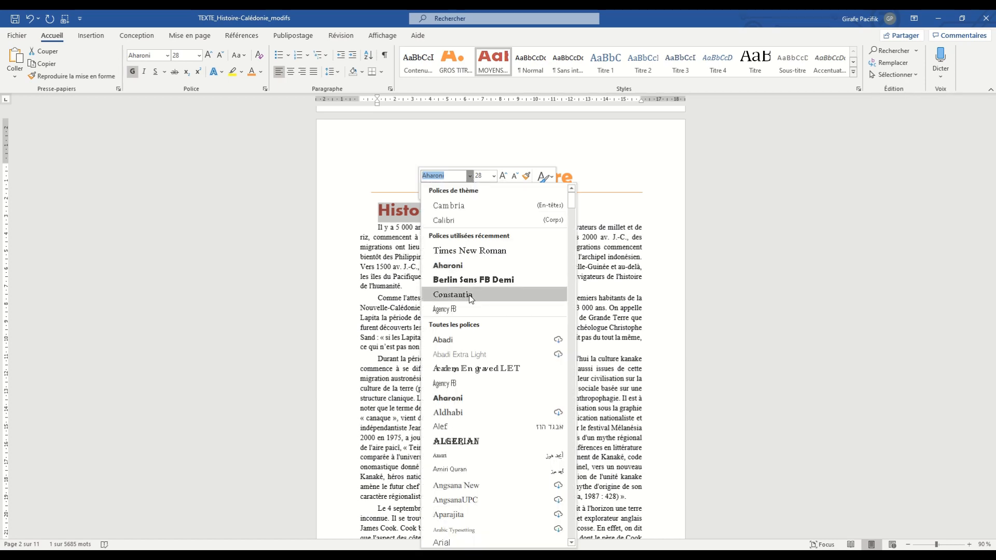
pyautogui.click(468, 309)
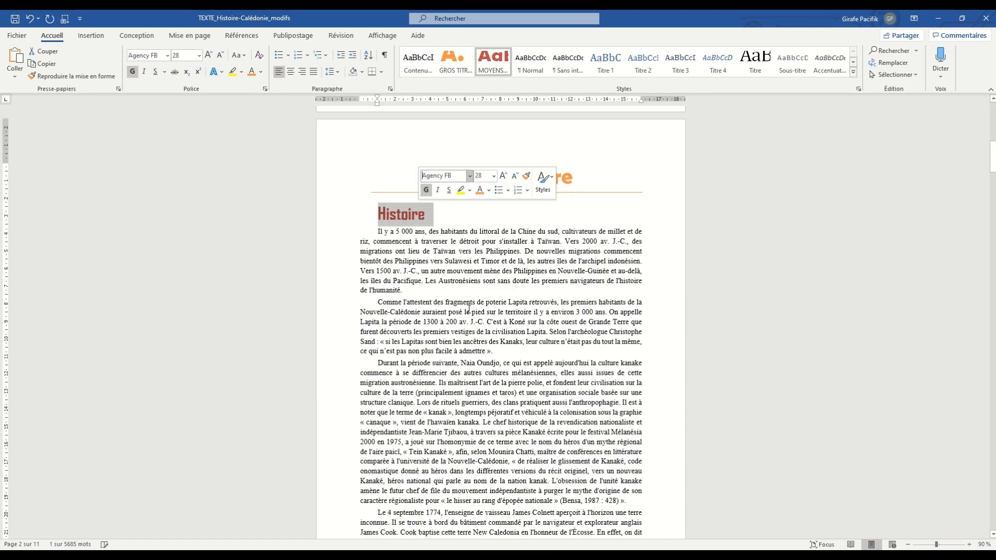
pyautogui.click(489, 191)
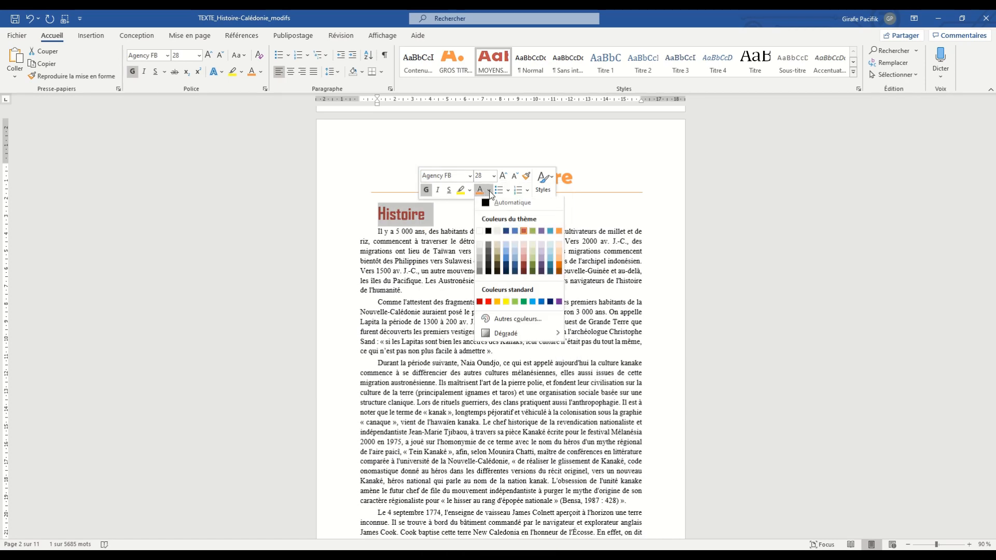
pyautogui.click(532, 233)
pyautogui.click(408, 217)
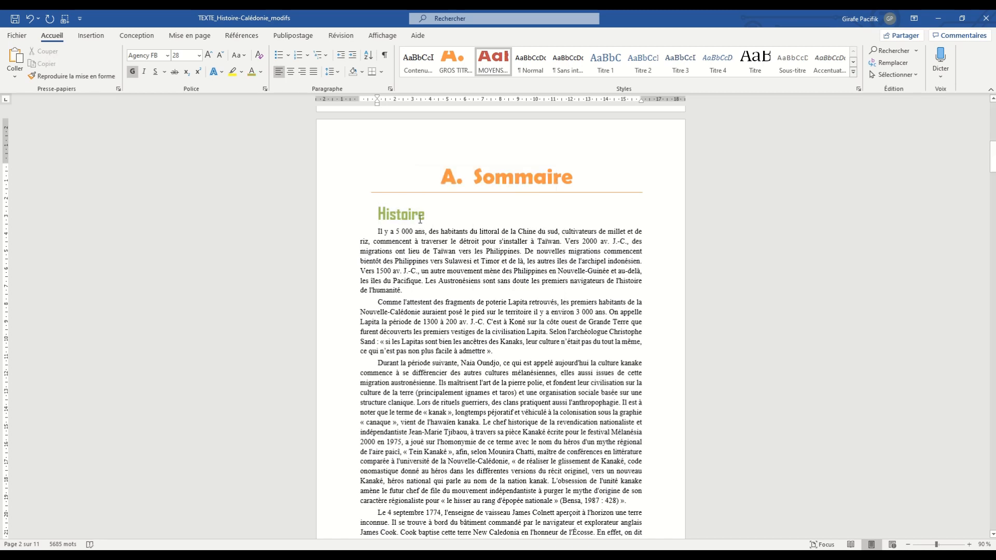
# - Update the MOYENS TITRES style to match the Histoire heading and check the other subheadings
pyautogui.rightClick(492, 66)
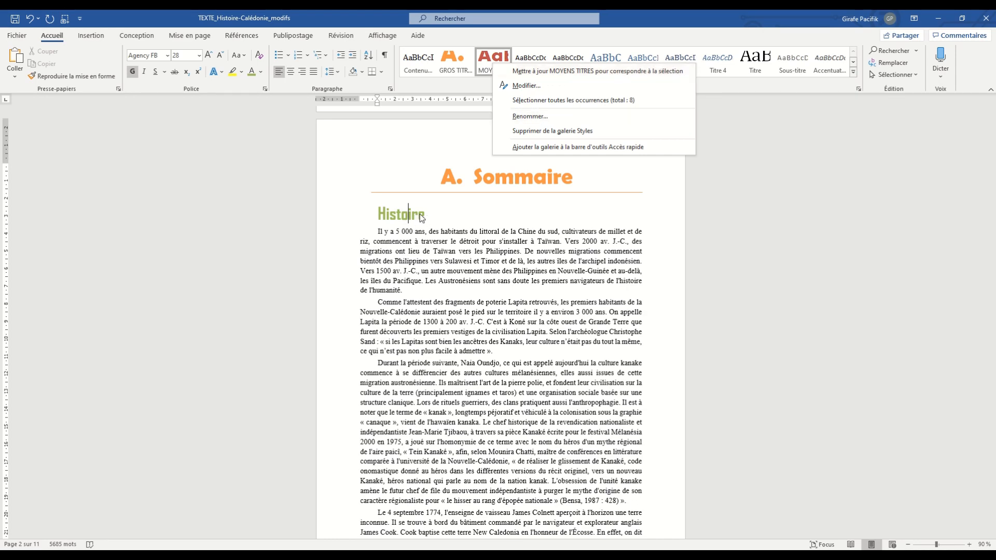
pyautogui.click(597, 71)
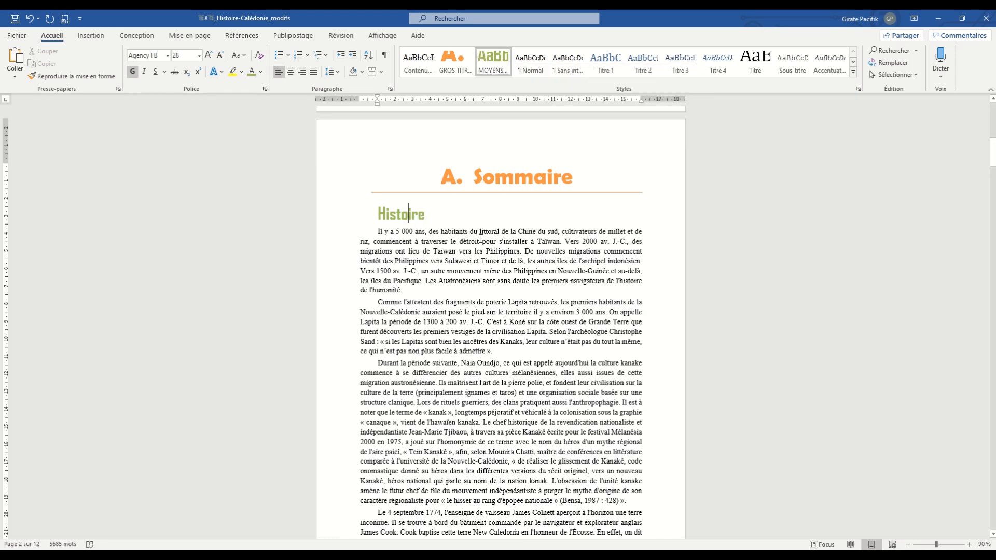
pyautogui.scroll(-15, 480, 238)
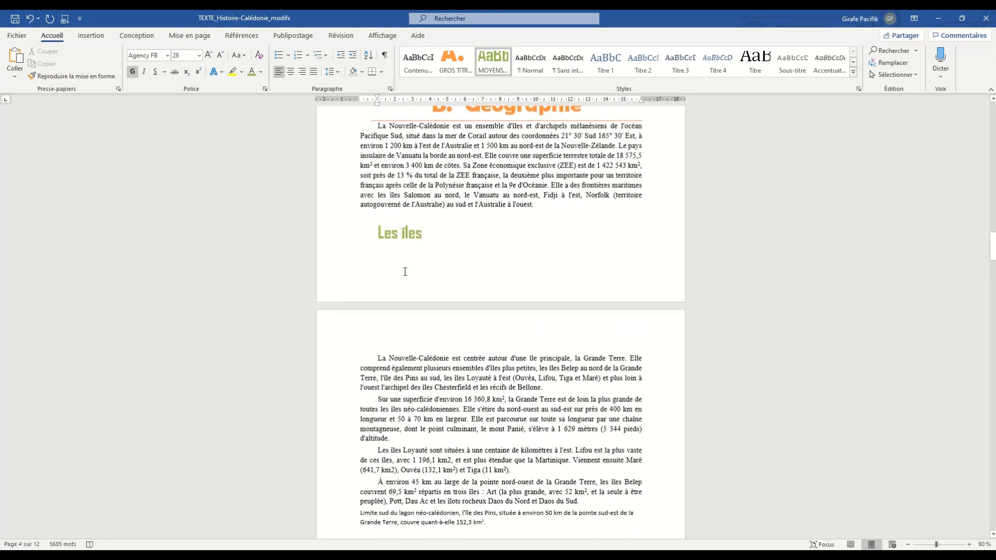
pyautogui.scroll(-20, 405, 272)
pyautogui.scroll(4, 405, 272)
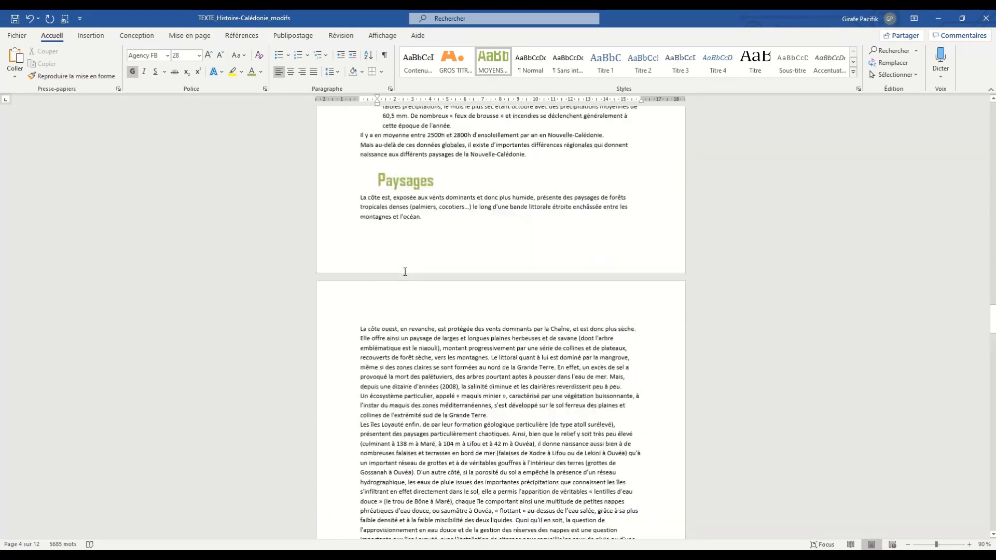
pyautogui.scroll(20, 405, 272)
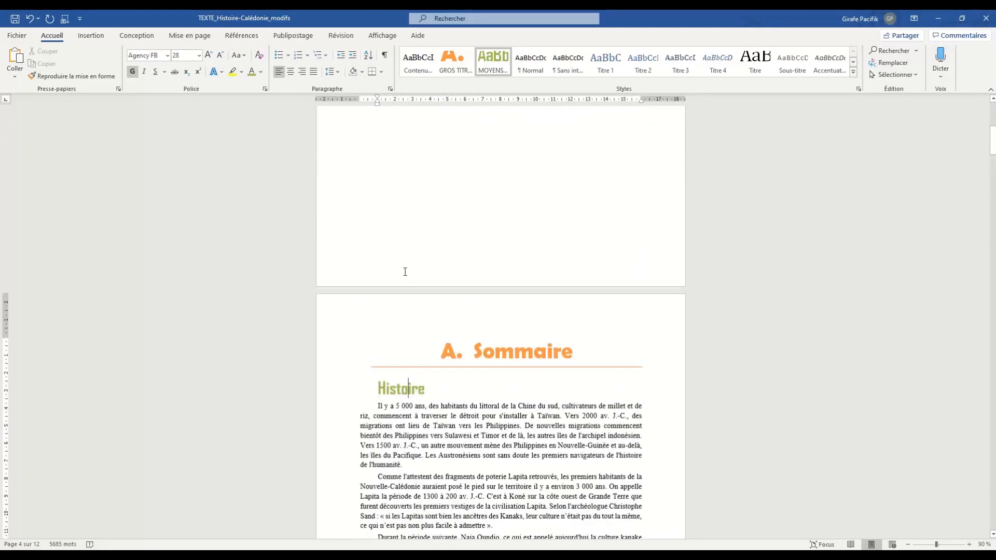
pyautogui.scroll(6, 405, 272)
pyautogui.scroll(-9, 405, 272)
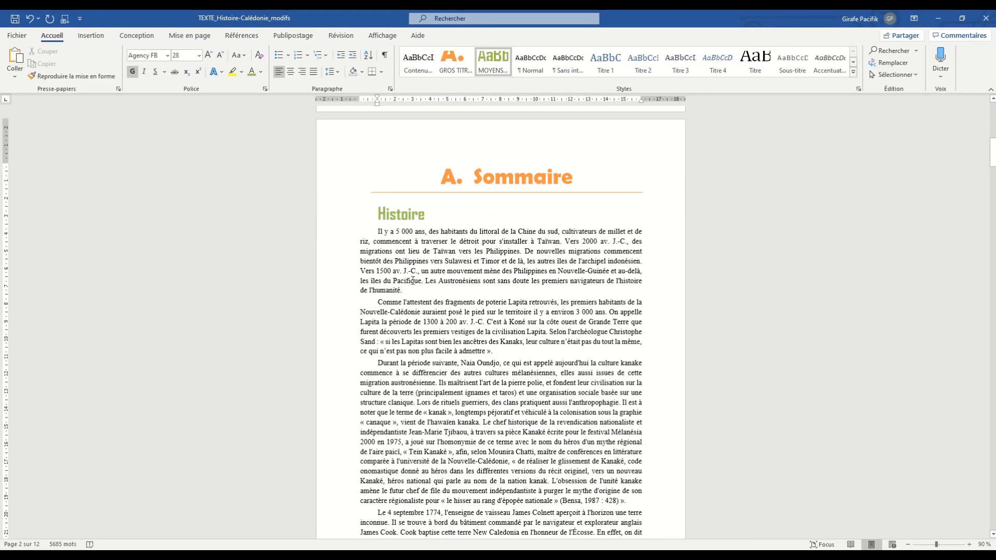
# - Reduce the first-line indent of the first Histoire paragraph to about 0.5 cm and update the Contenu style to match
pyautogui.click(426, 261)
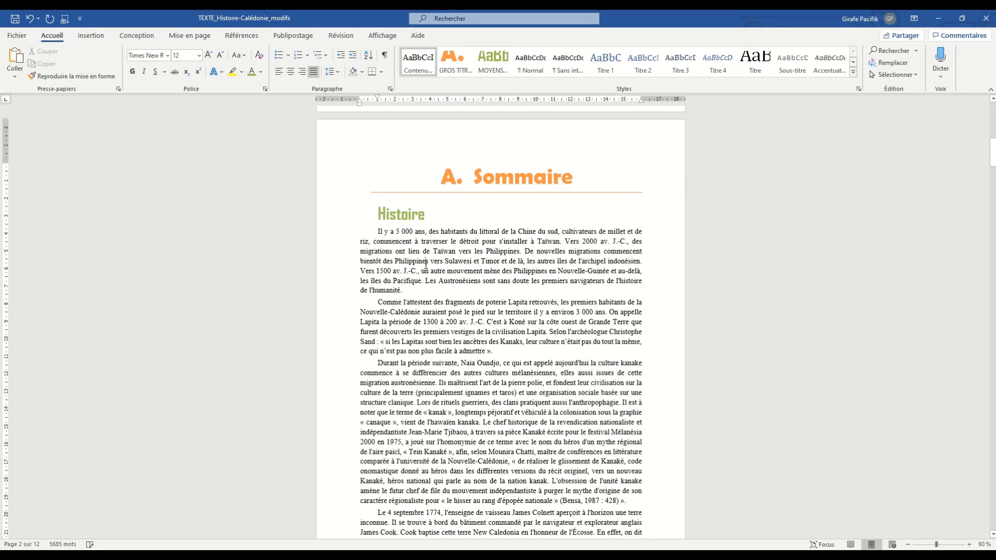
pyautogui.moveTo(376, 102); pyautogui.dragTo(368, 103)
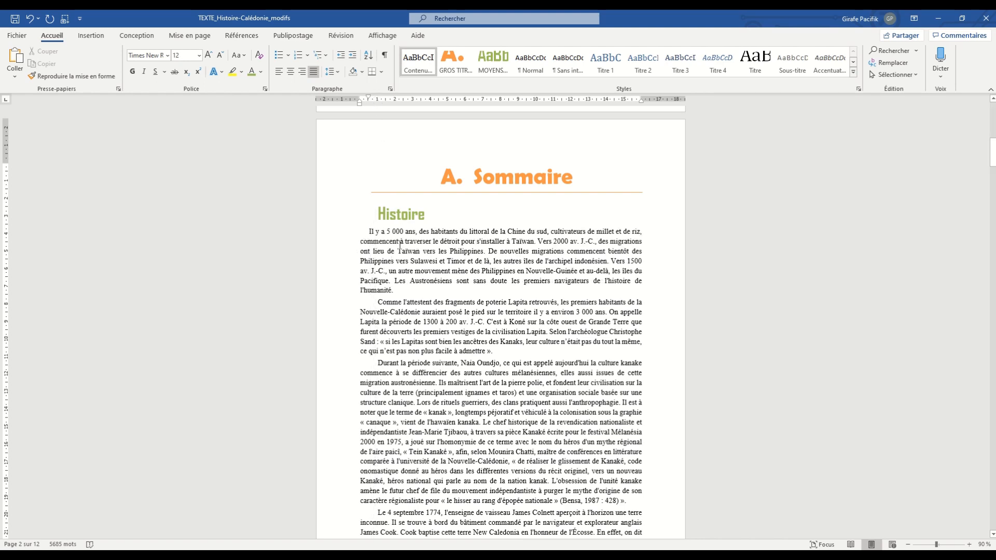
pyautogui.rightClick(422, 65)
pyautogui.click(433, 71)
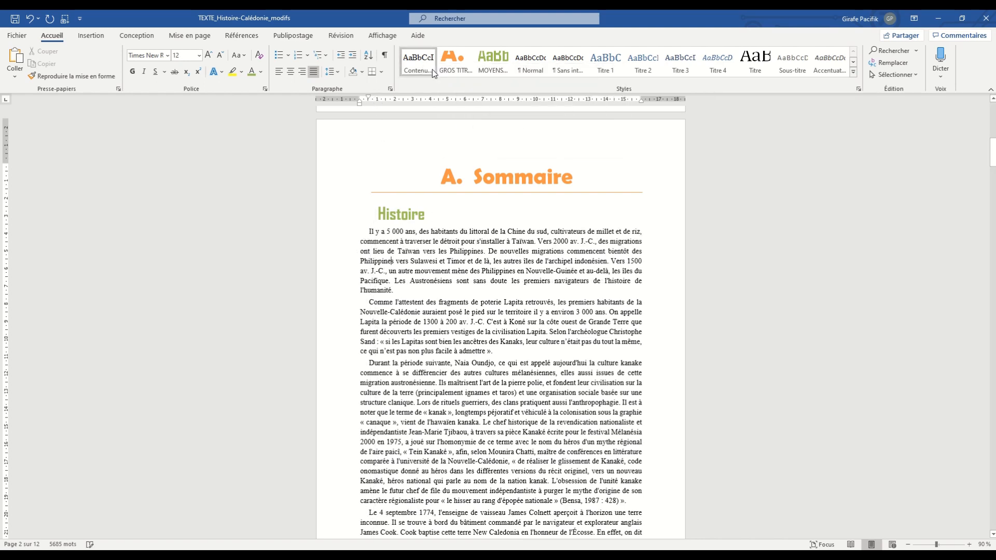
pyautogui.scroll(-12, 387, 398)
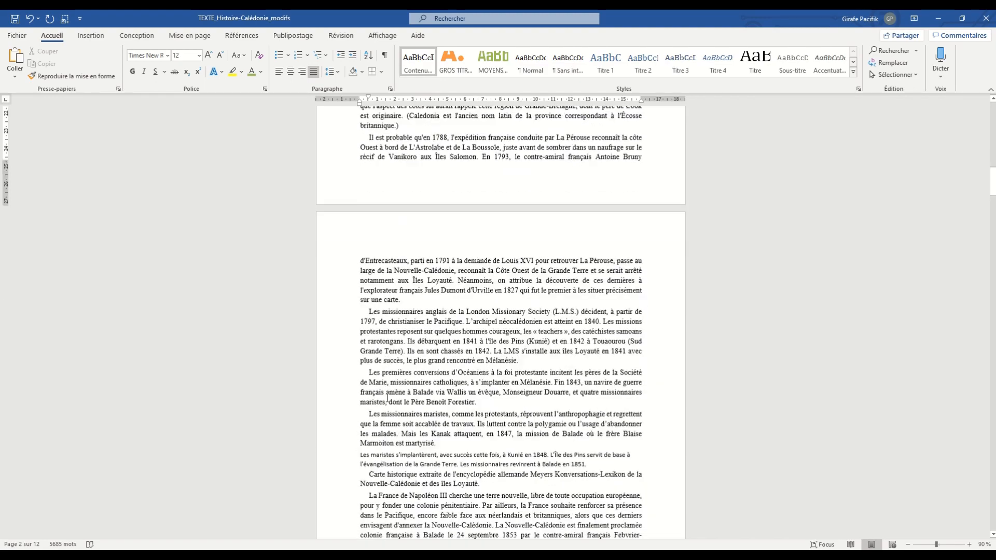
pyautogui.scroll(20, 386, 398)
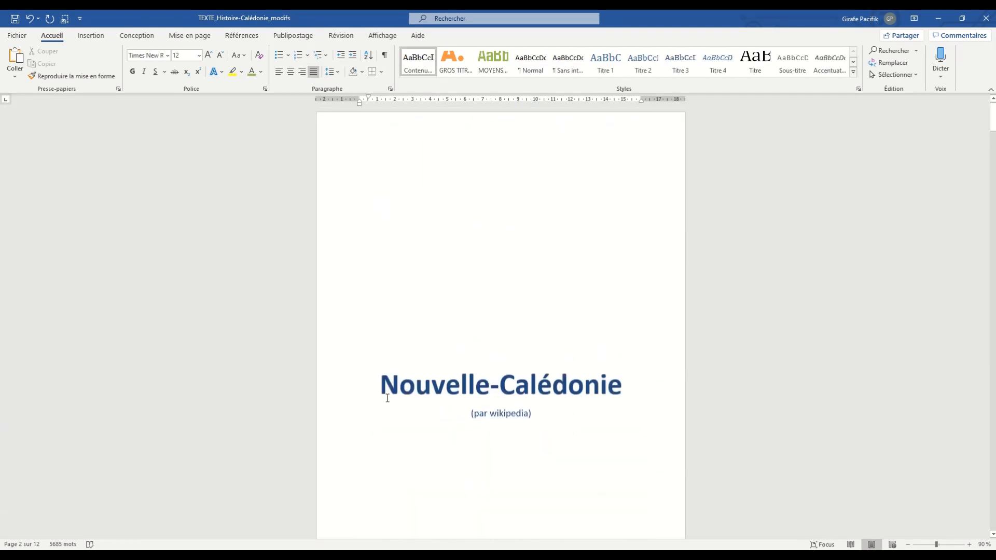
# - Turn on the Paragraphes solidaires pagination option for the Les îles heading in the Géographie section
pyautogui.scroll(-6, 386, 397)
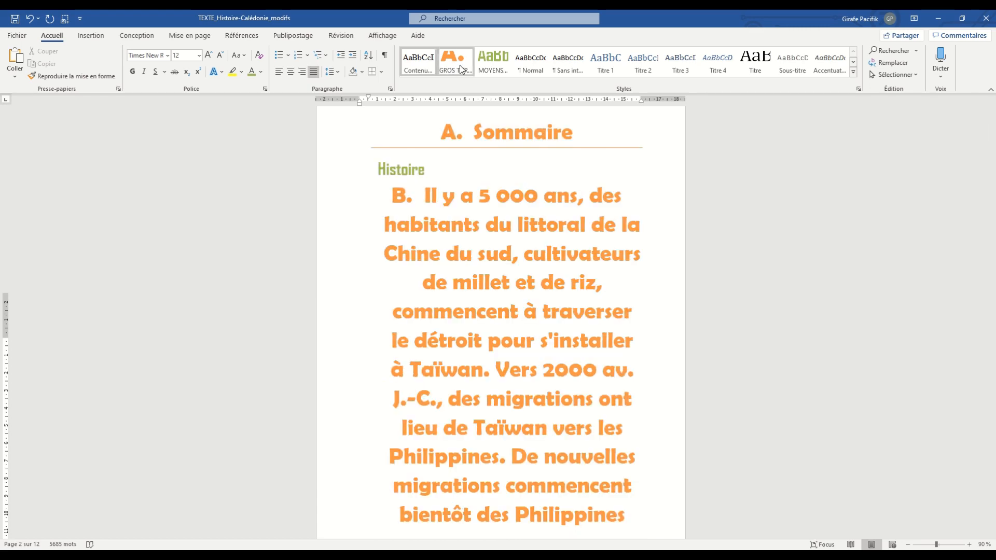
pyautogui.scroll(-15, 526, 329)
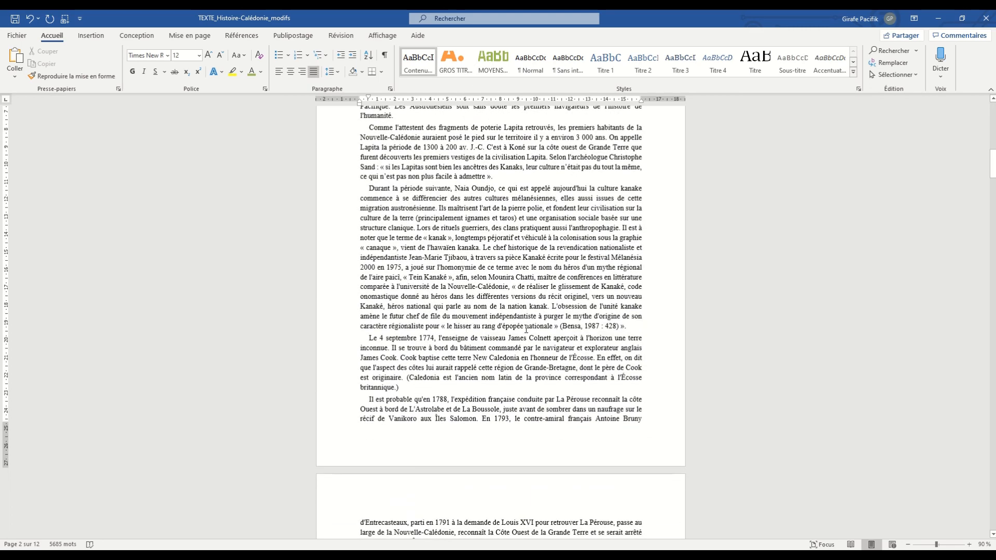
pyautogui.scroll(-18, 526, 329)
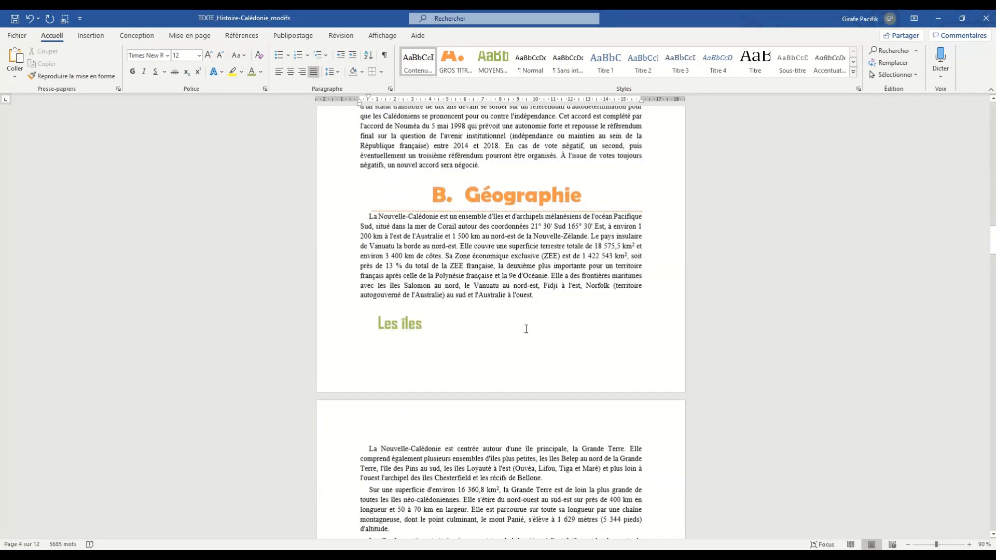
pyautogui.click(398, 329)
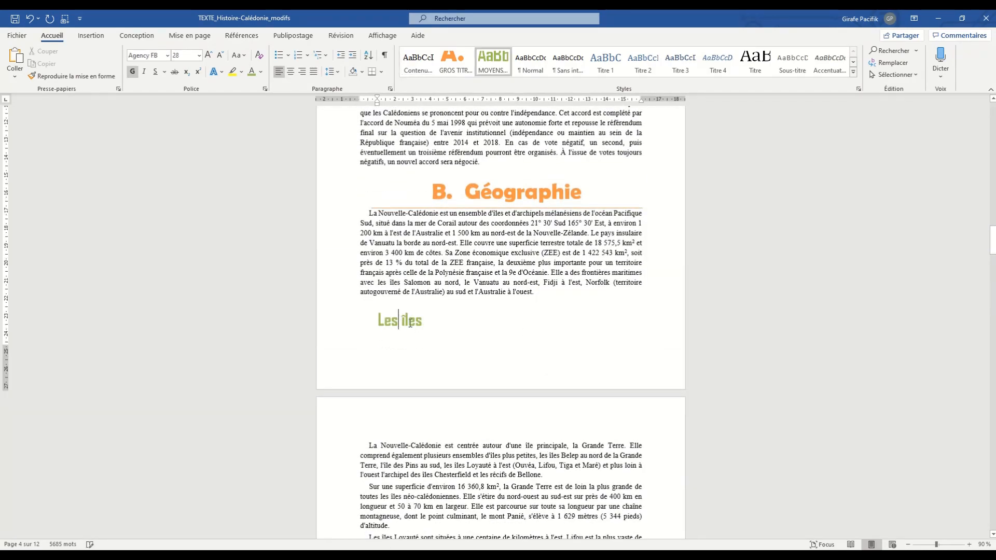
pyautogui.scroll(-5, 461, 404)
pyautogui.scroll(-3, 436, 408)
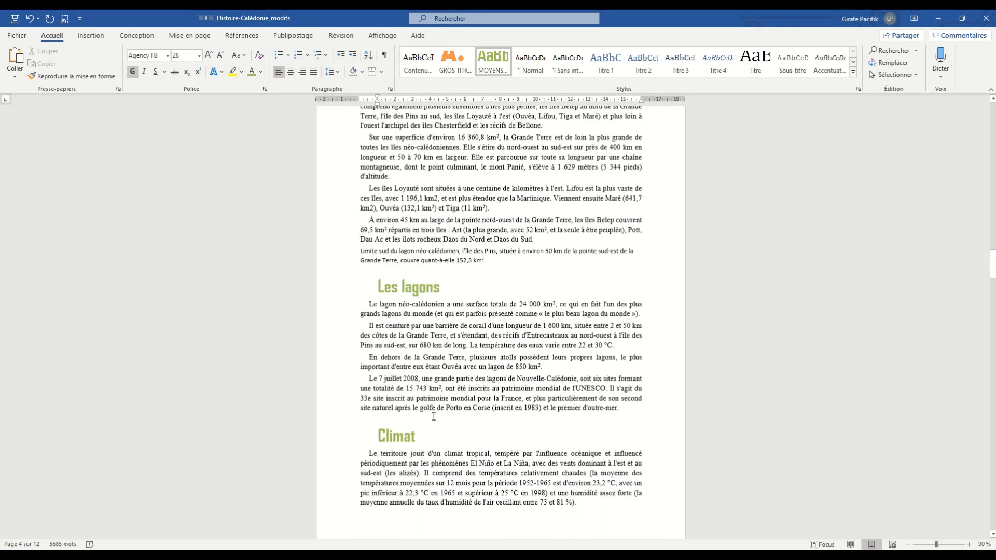
pyautogui.scroll(6, 435, 408)
pyautogui.rightClick(404, 234)
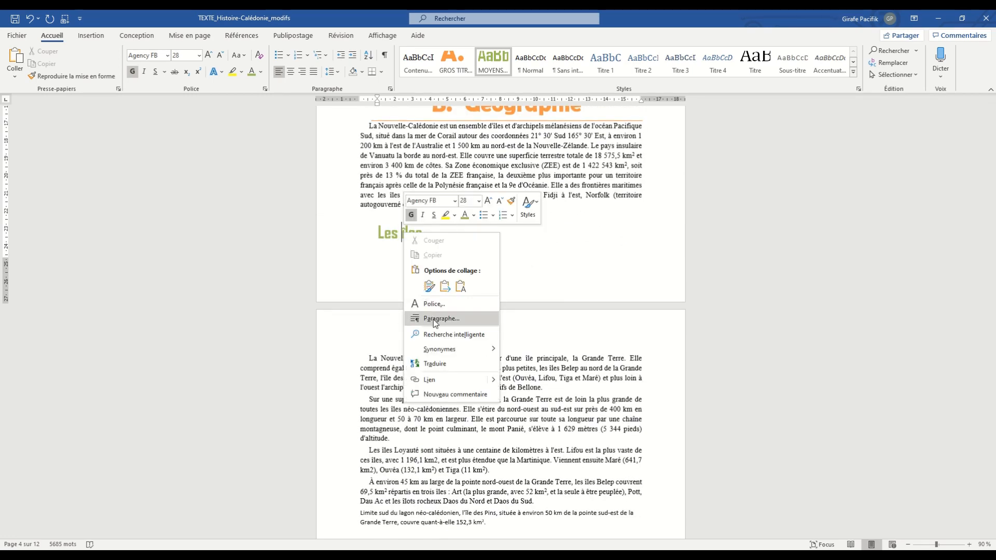
pyautogui.click(434, 319)
pyautogui.click(472, 156)
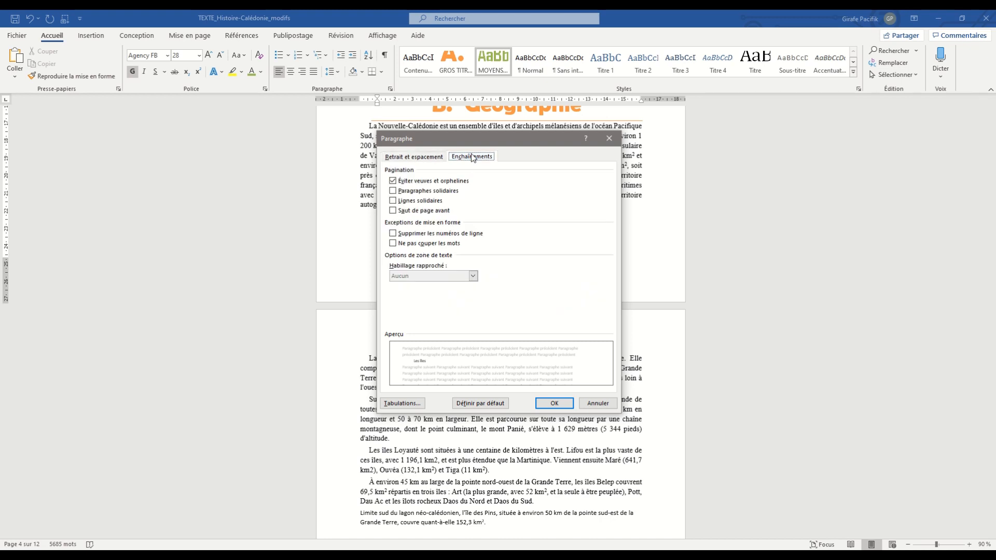
pyautogui.click(426, 191)
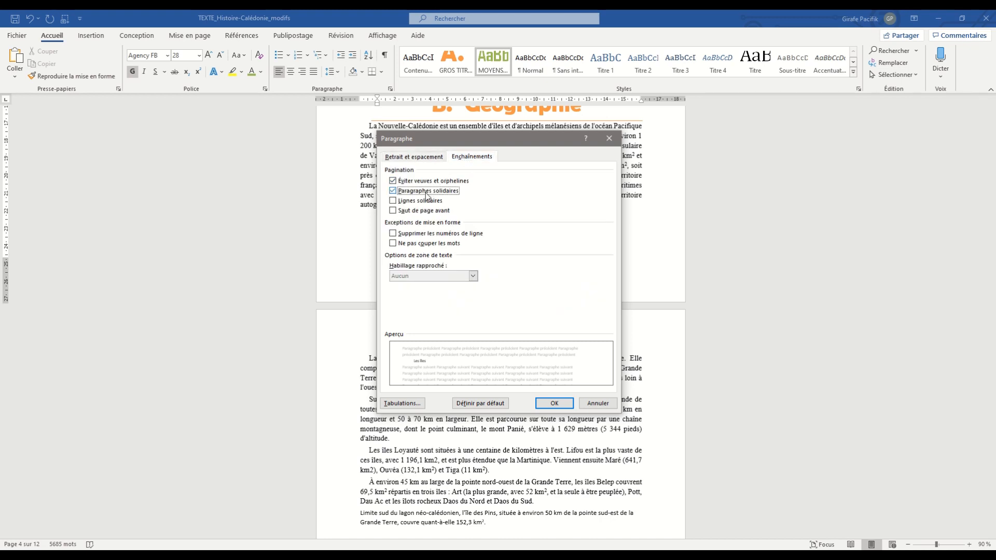
pyautogui.click(551, 403)
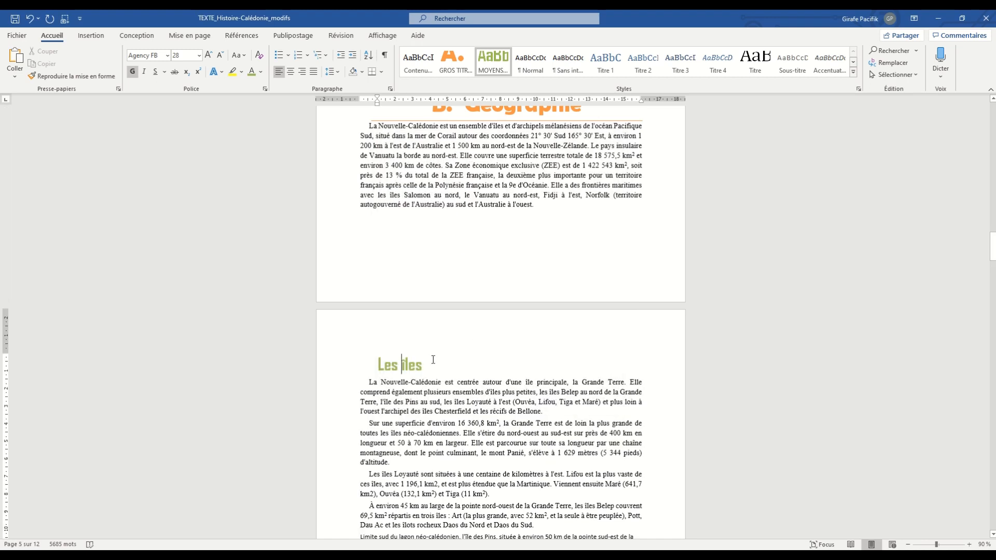
# - Update the MOYENS TITRES style to match the Les îles heading
pyautogui.click(401, 373)
pyautogui.rightClick(497, 58)
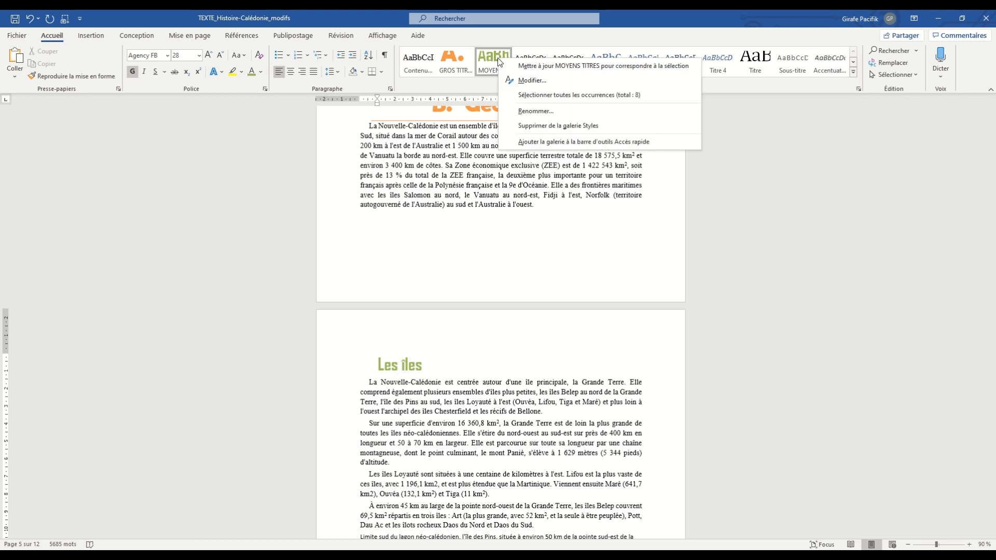
pyautogui.click(503, 64)
# - Look through the document to check that each subheading stays on the same page as its following text
pyautogui.scroll(-10, 468, 340)
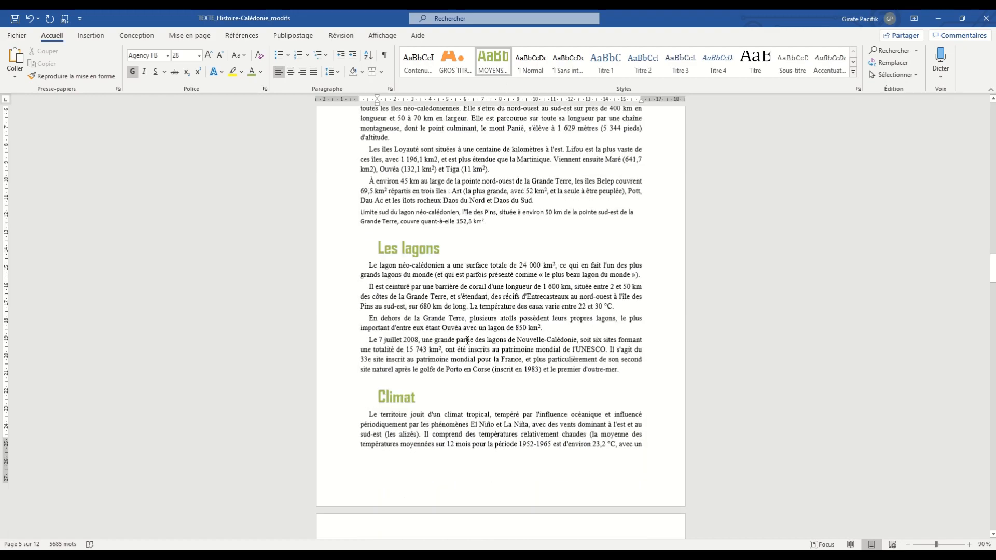
pyautogui.scroll(-20, 467, 339)
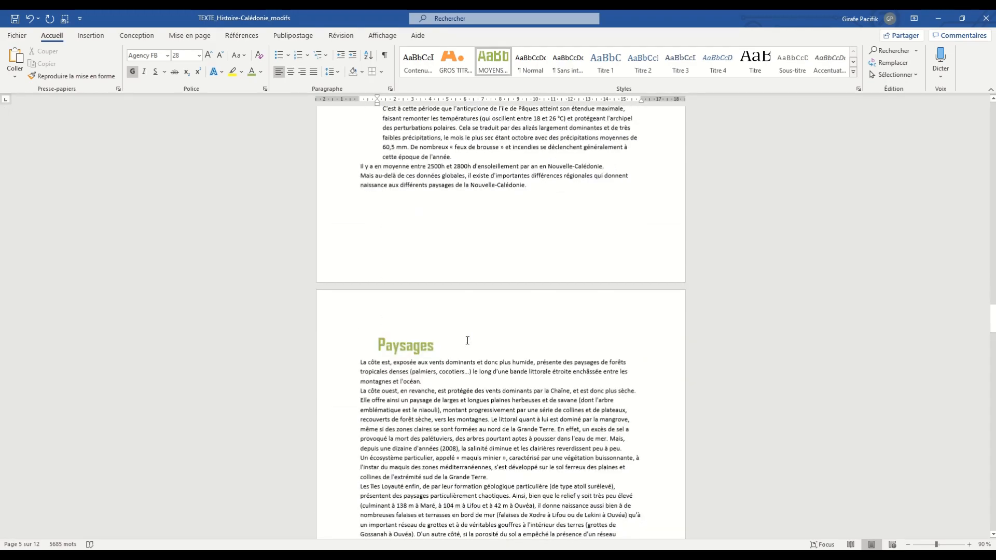
pyautogui.scroll(-20, 467, 341)
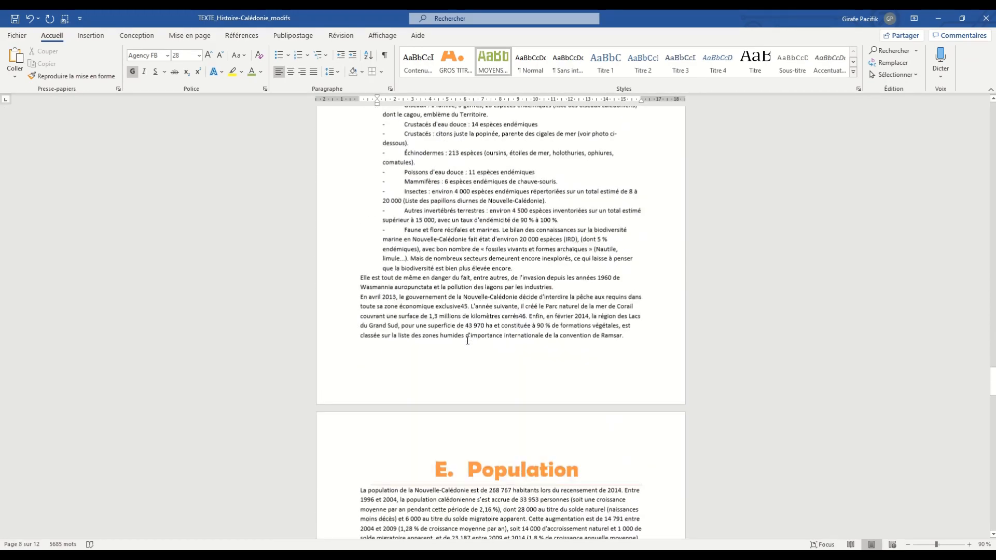
pyautogui.scroll(-8, 467, 340)
pyautogui.scroll(20, 467, 340)
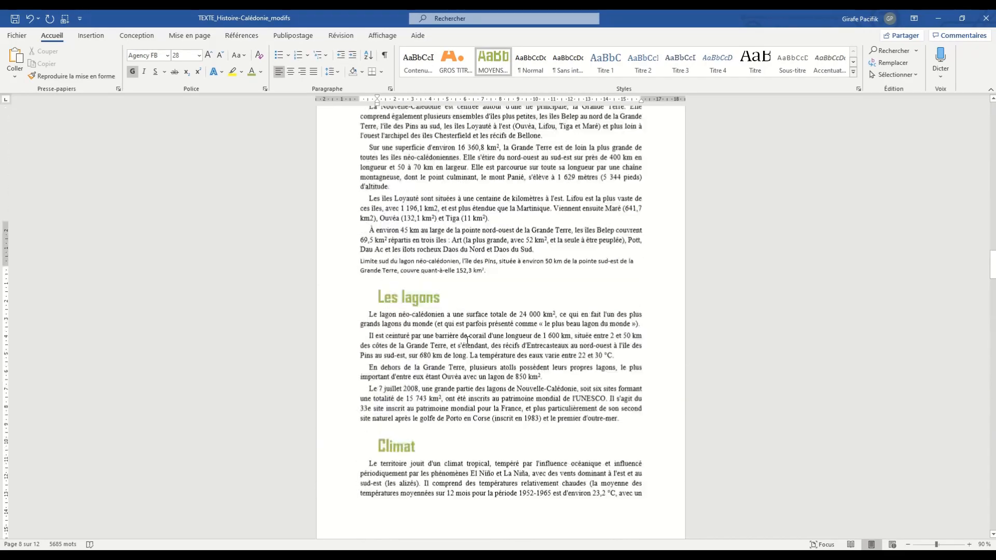
pyautogui.scroll(20, 468, 340)
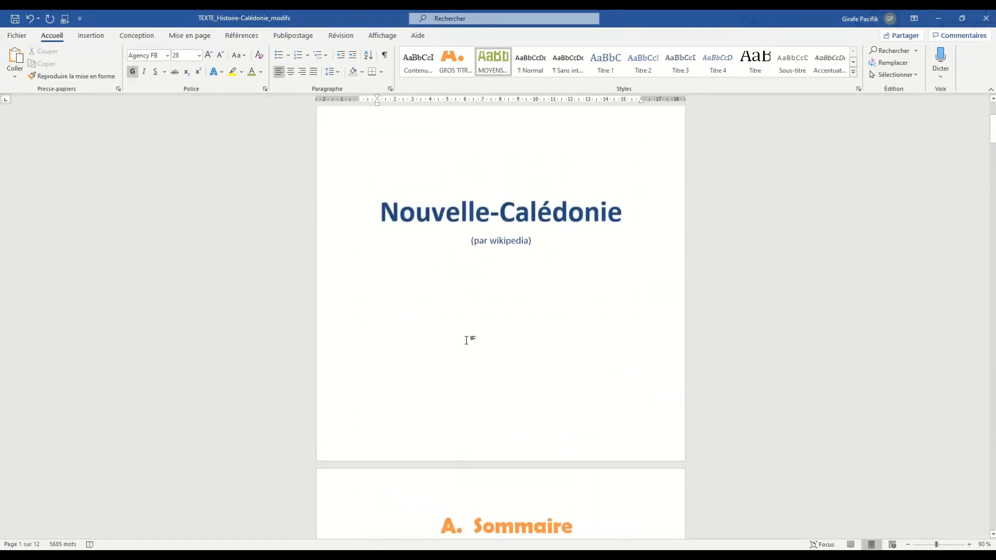
pyautogui.scroll(-8, 466, 340)
pyautogui.scroll(2, 467, 340)
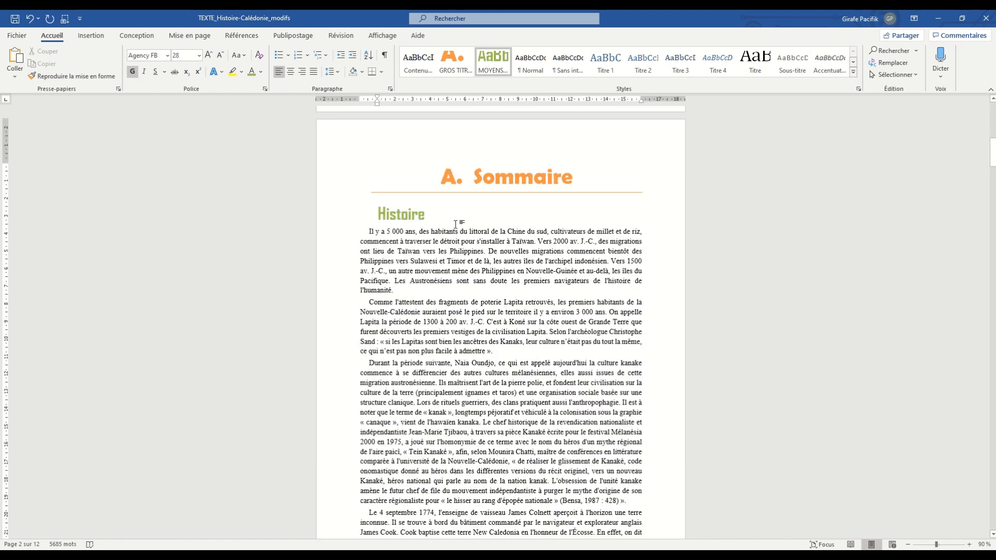
# - Review the modification settings of the GROS TITRES style without changing them
pyautogui.rightClick(458, 69)
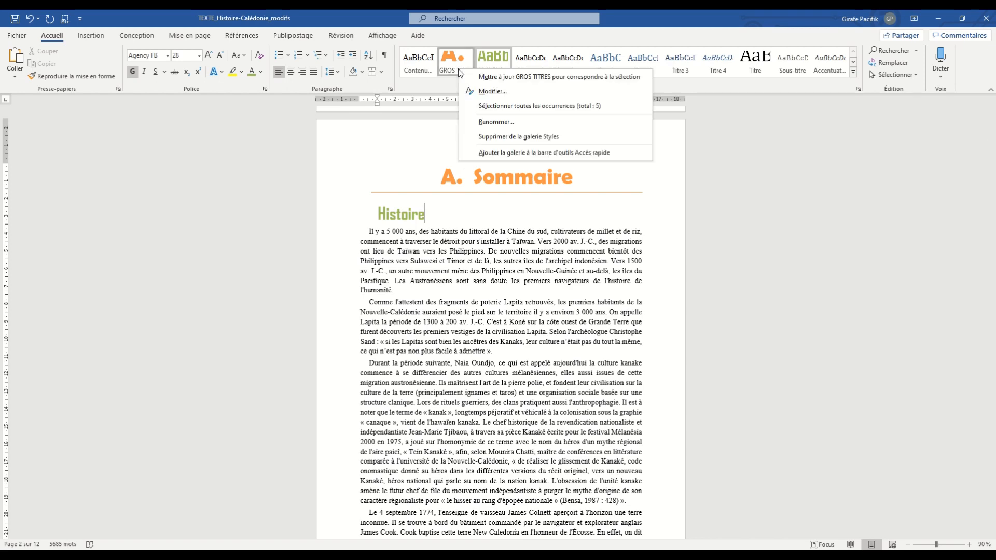
pyautogui.click(488, 87)
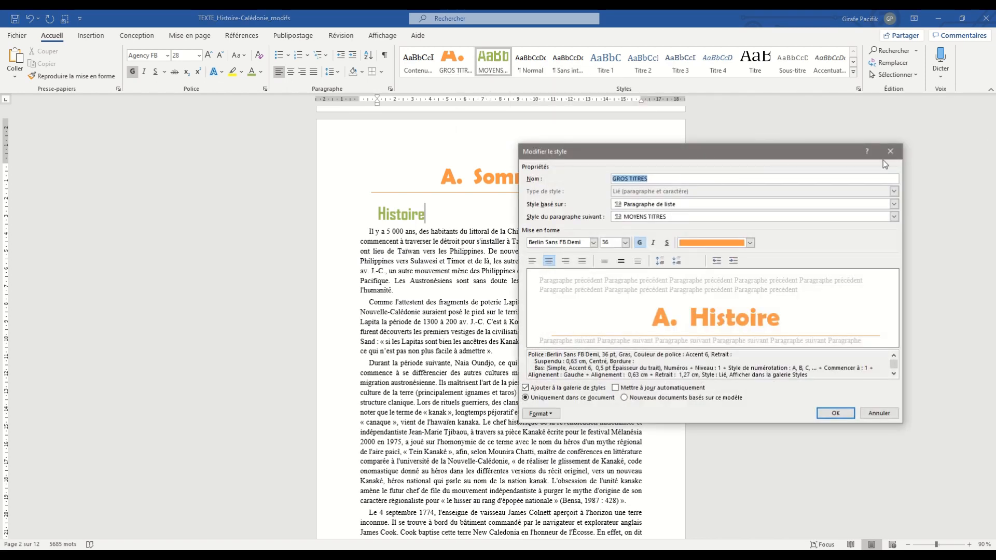
pyautogui.click(889, 152)
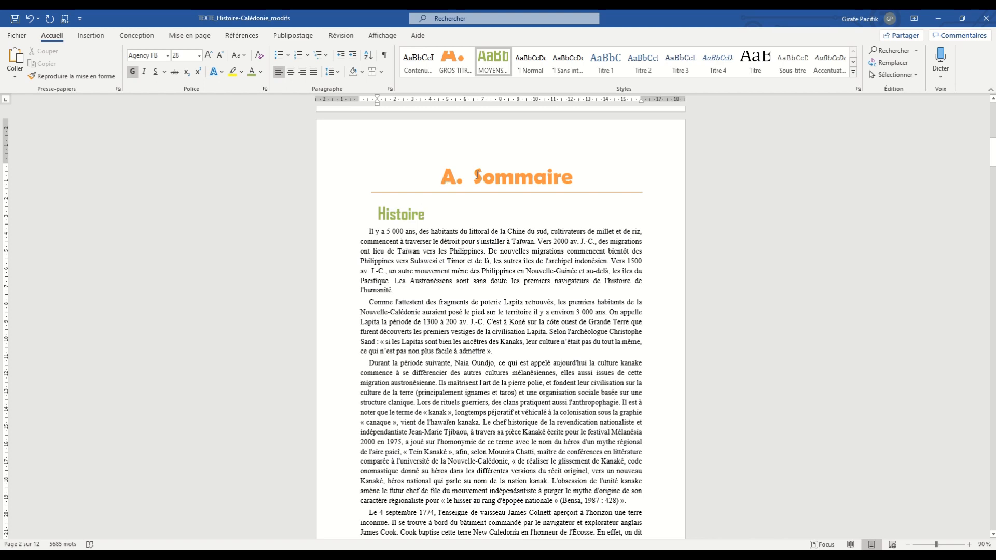
# - Try the Nouveaux documents basés sur ce modèle option for the GROS TITRES style from the Sommaire heading, then discard the change
pyautogui.moveTo(474, 179); pyautogui.dragTo(577, 184)
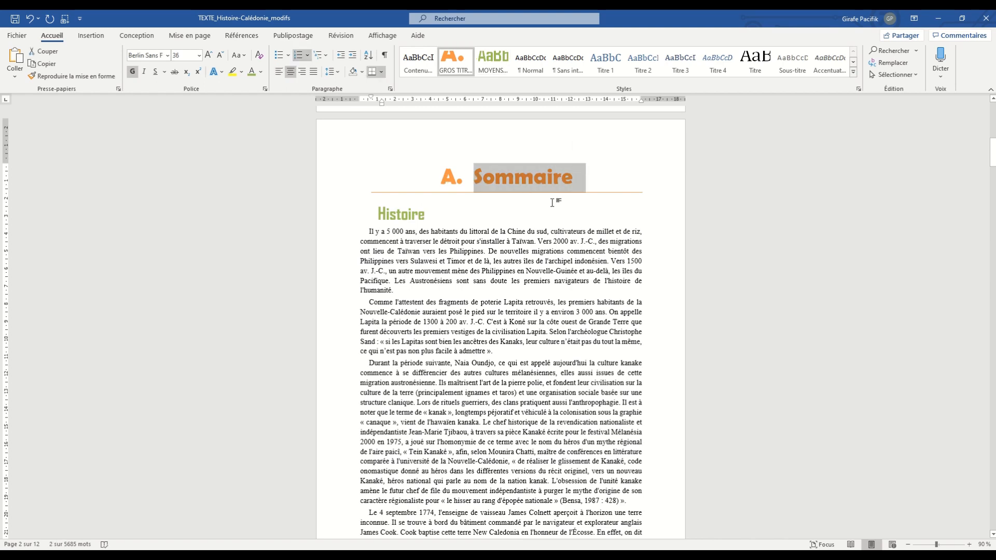
pyautogui.rightClick(459, 65)
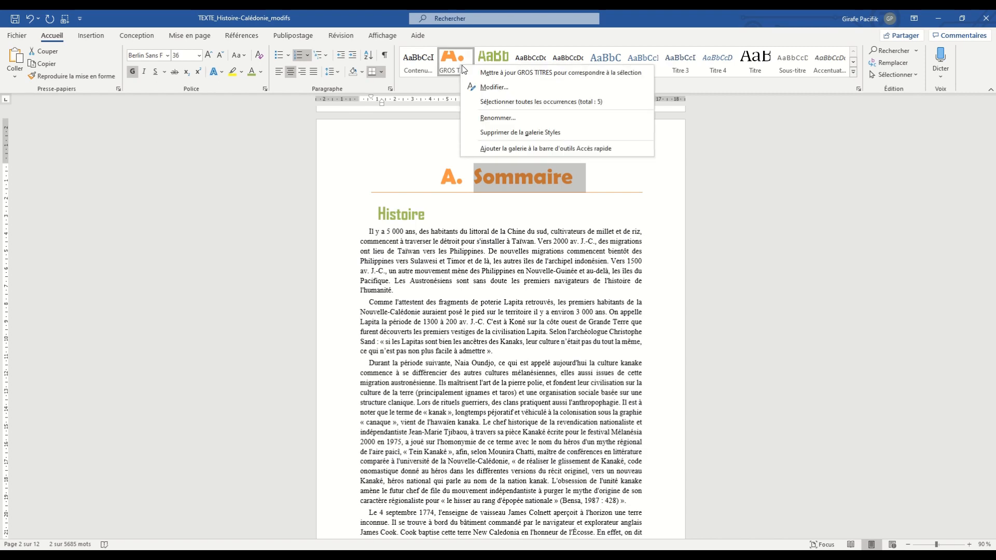
pyautogui.click(490, 86)
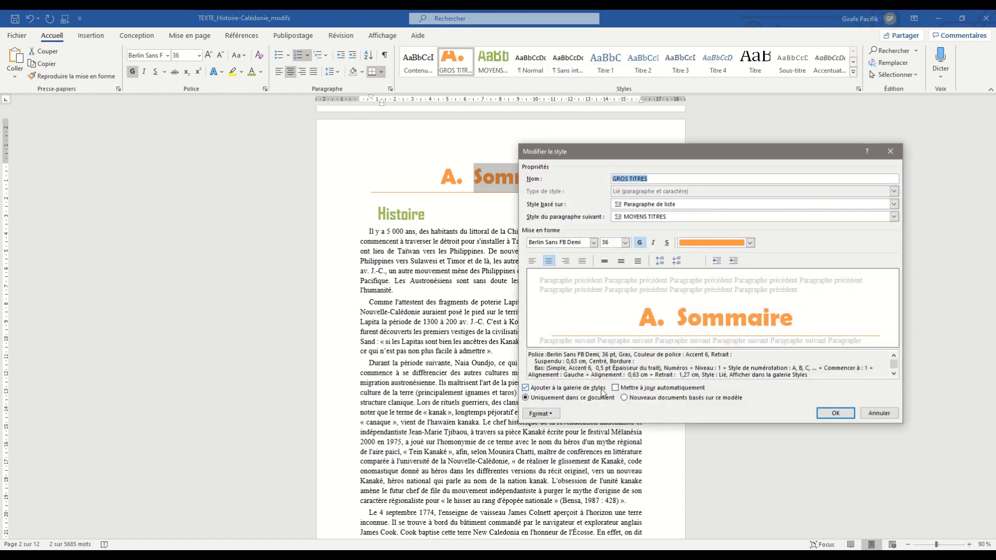
pyautogui.click(623, 398)
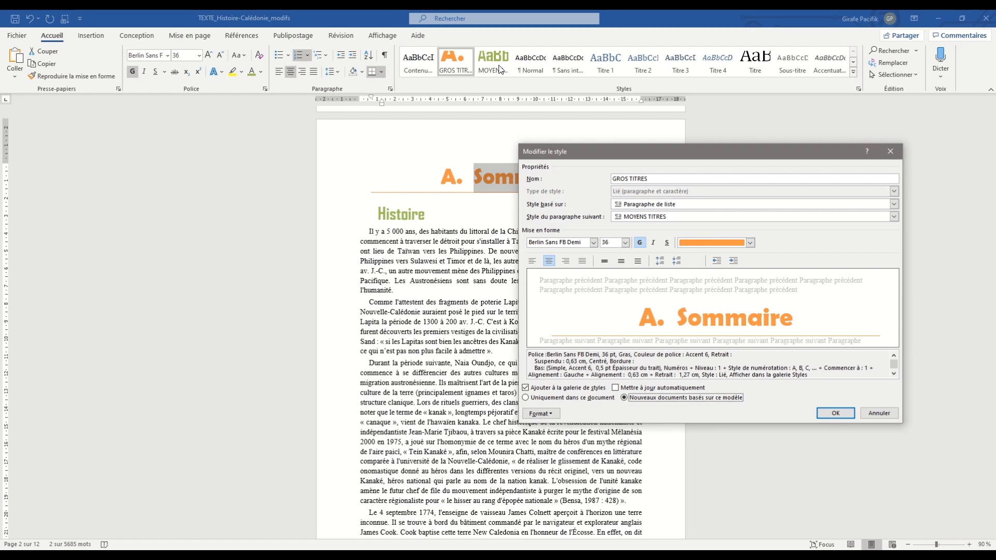
pyautogui.click(890, 151)
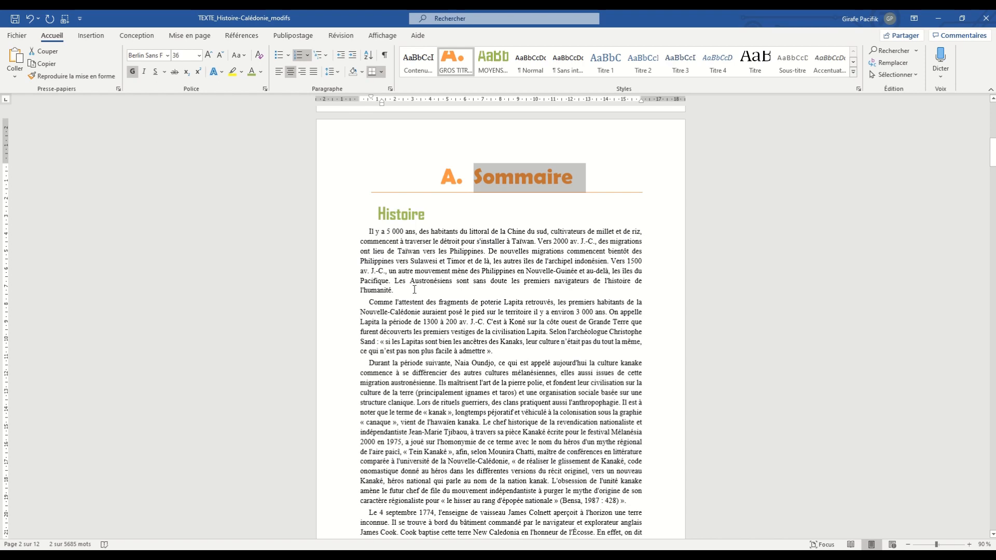
# - Italicize the second Histoire paragraph and indent it about 2 cm on both the left and right sides
pyautogui.scroll(-3, 427, 293)
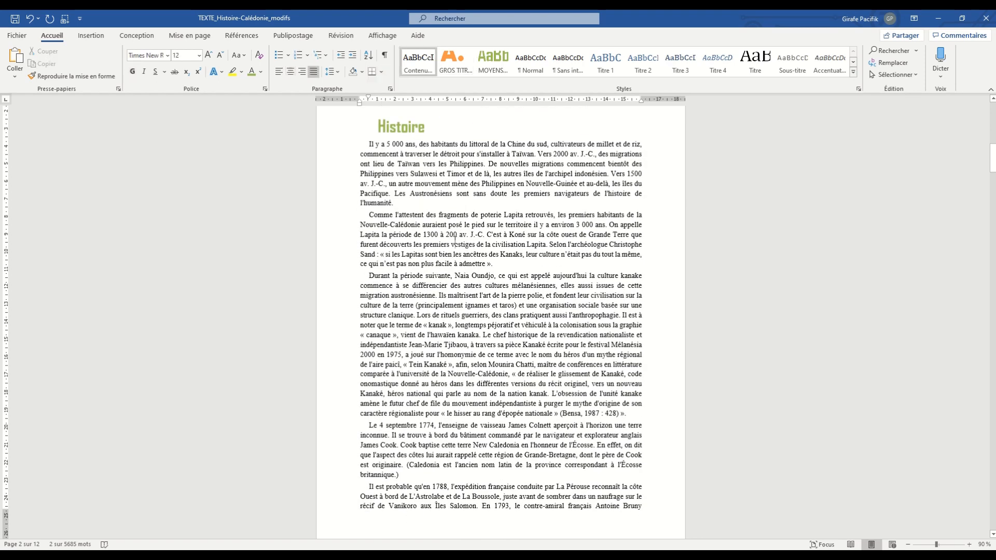
pyautogui.tripleClick(452, 248)
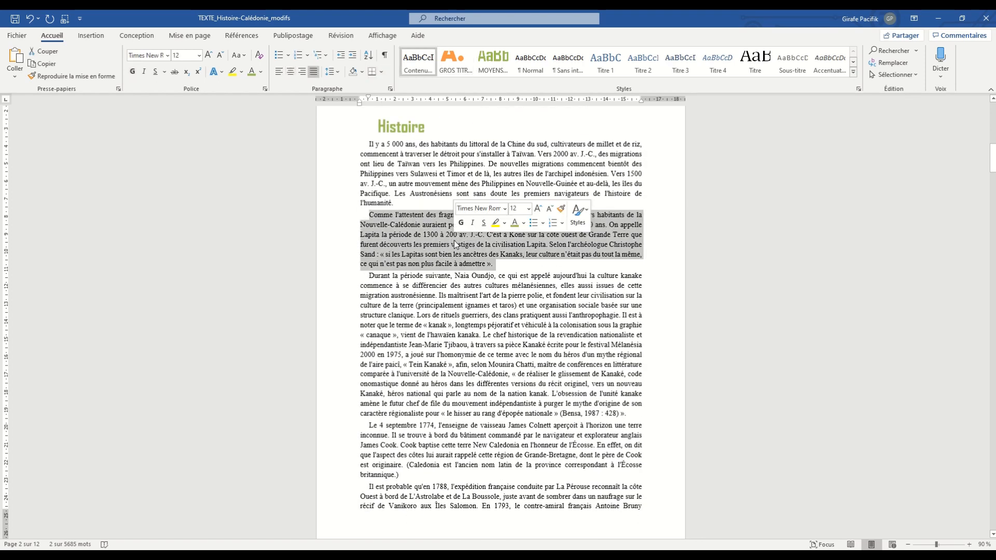
pyautogui.click(144, 71)
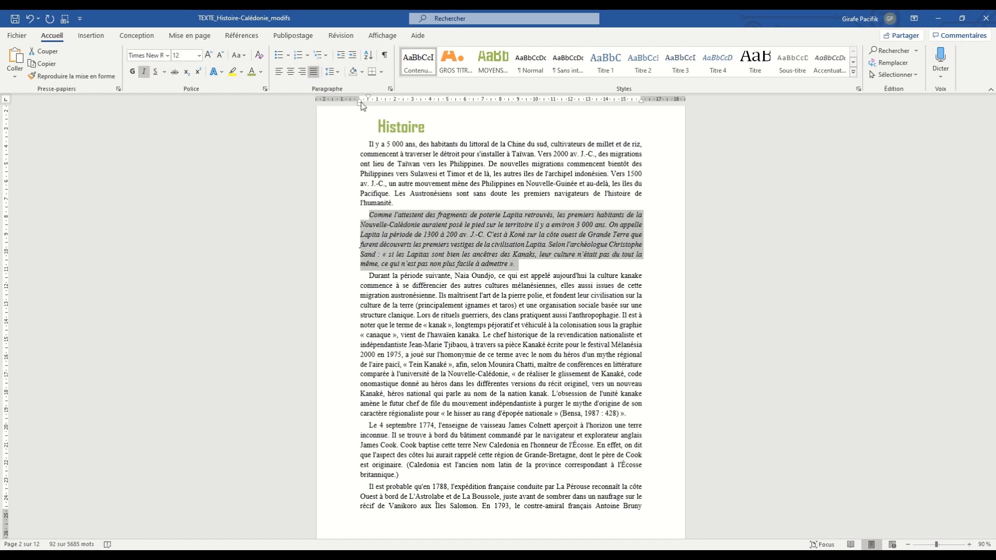
pyautogui.moveTo(359, 103); pyautogui.dragTo(396, 105)
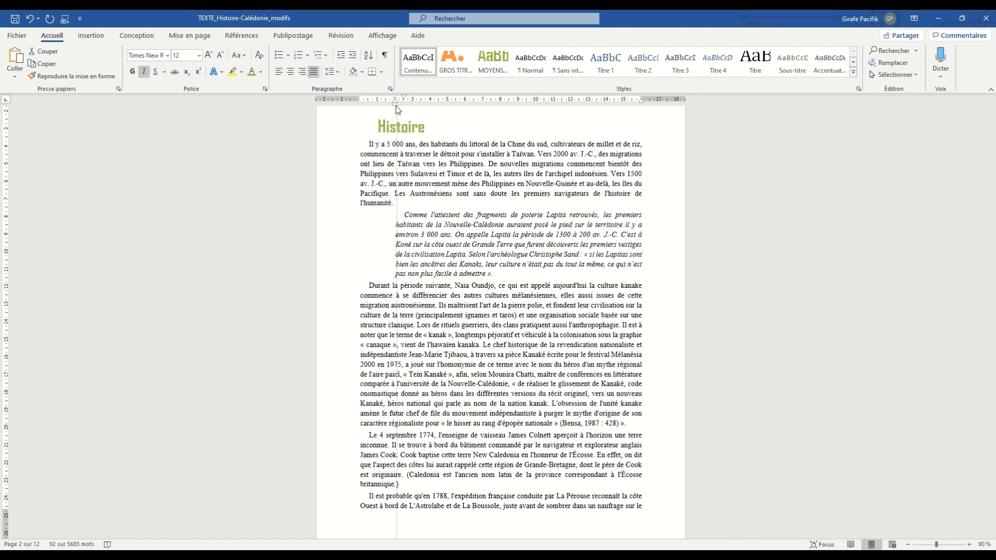
pyautogui.moveTo(643, 104); pyautogui.dragTo(605, 104)
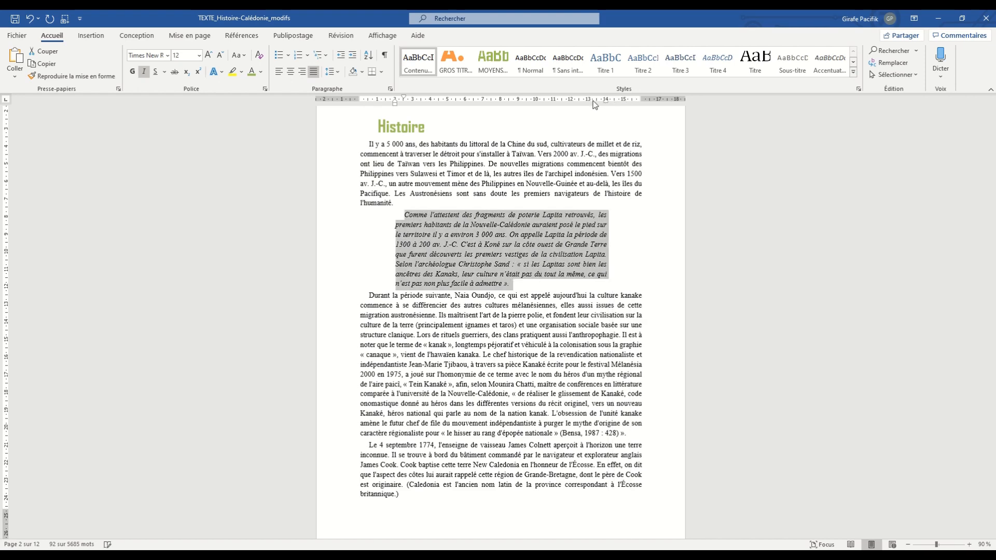
# - Add outside borders around the indented italic paragraph under Histoire
pyautogui.click(381, 71)
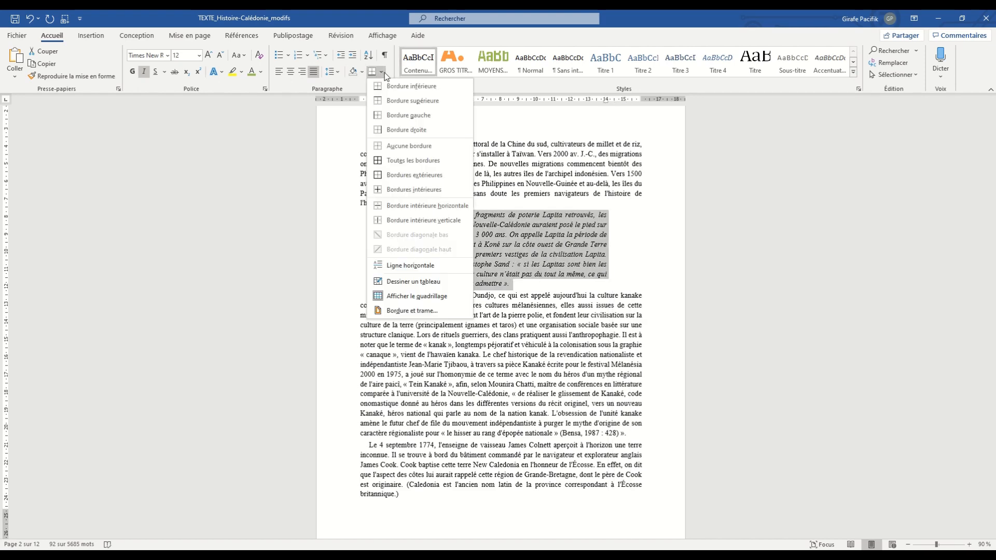
pyautogui.click(394, 173)
pyautogui.click(541, 376)
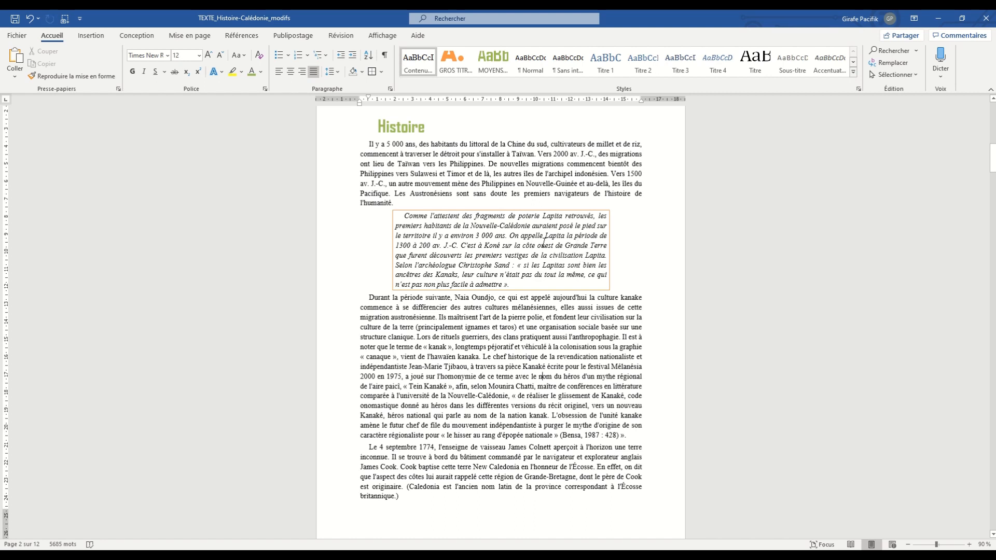
# - Create a new style named "citations à nous" from the bordered italic paragraph's formatting
pyautogui.tripleClick(523, 243)
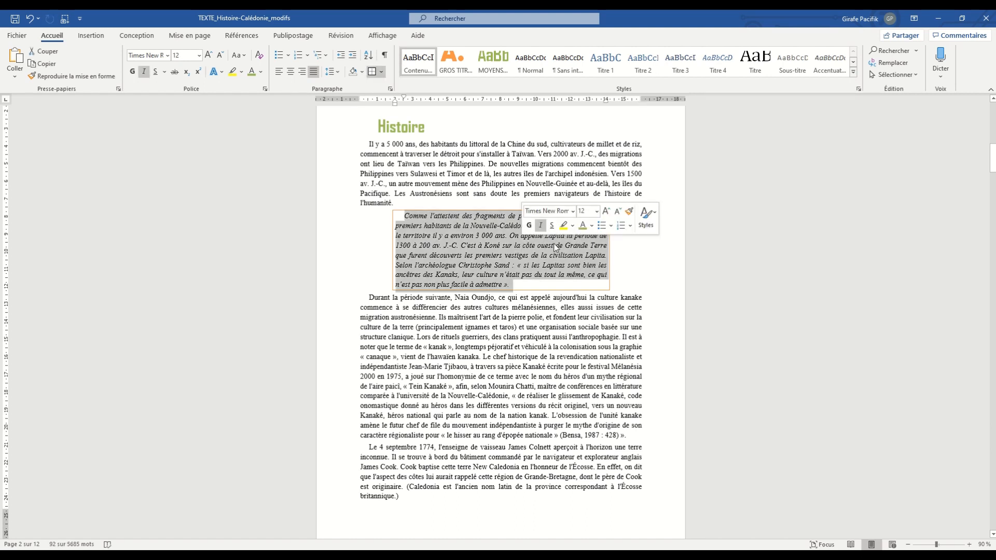
pyautogui.click(853, 72)
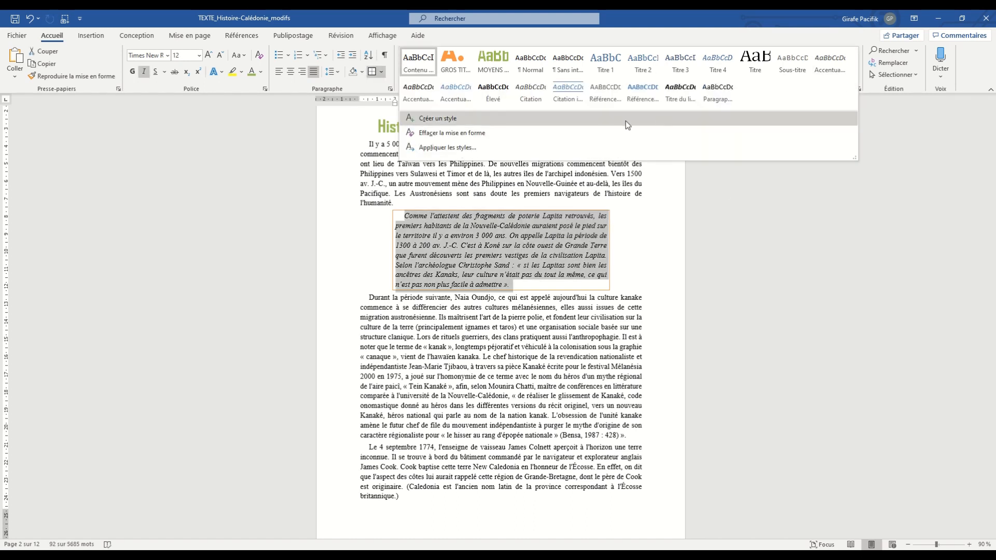
pyautogui.click(625, 121)
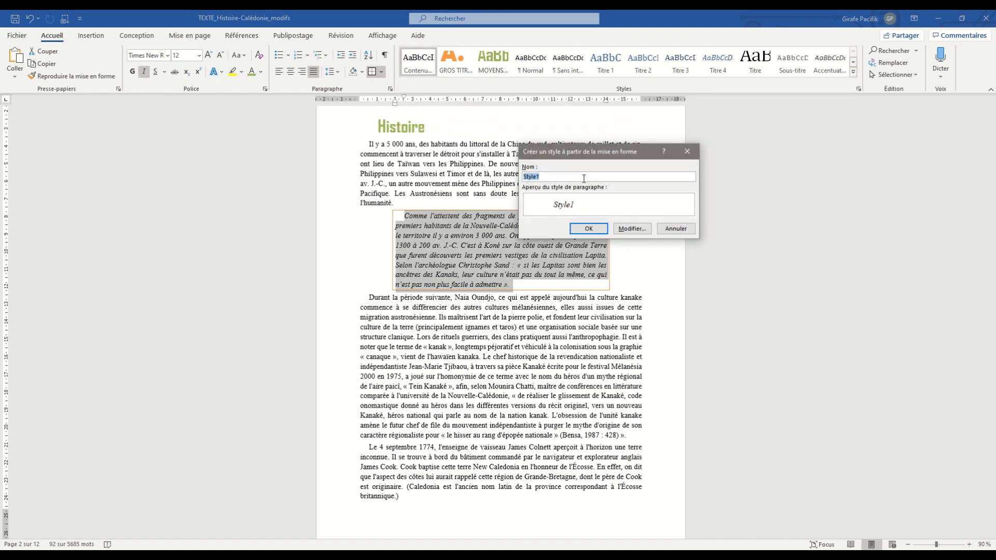
pyautogui.write('citations à nous')
pyautogui.click(588, 228)
pyautogui.click(512, 376)
pyautogui.scroll(-6, 509, 374)
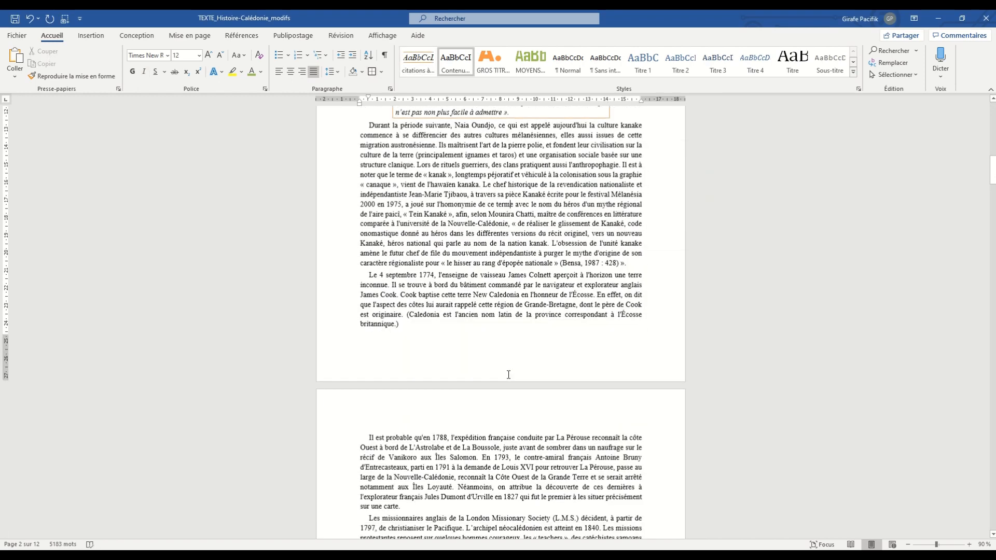
# - Try the "citations à nous" style on the paragraph beginning "Il est probable qu'en 1788", then return it to Contenu normal
pyautogui.click(508, 445)
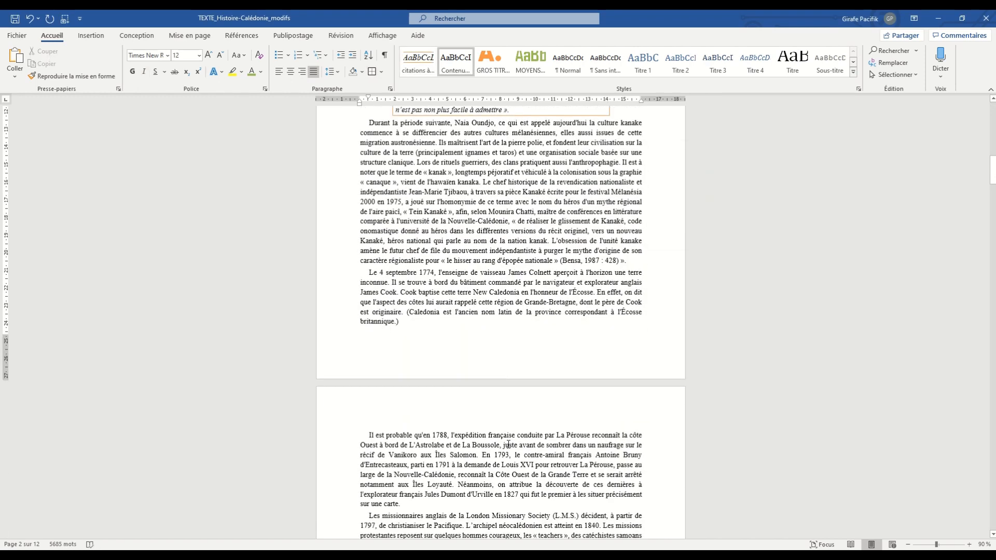
pyautogui.click(429, 72)
pyautogui.scroll(-5, 511, 321)
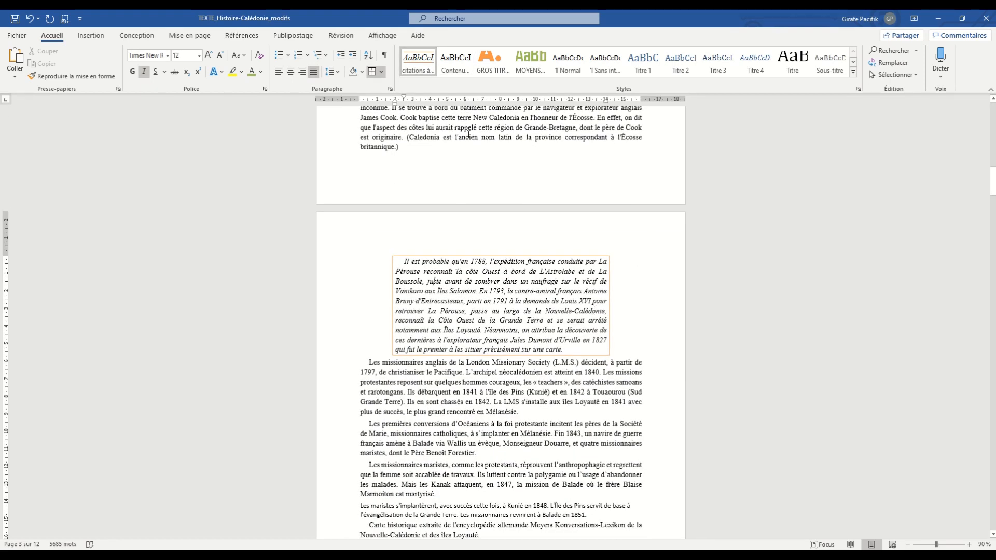
pyautogui.click(460, 67)
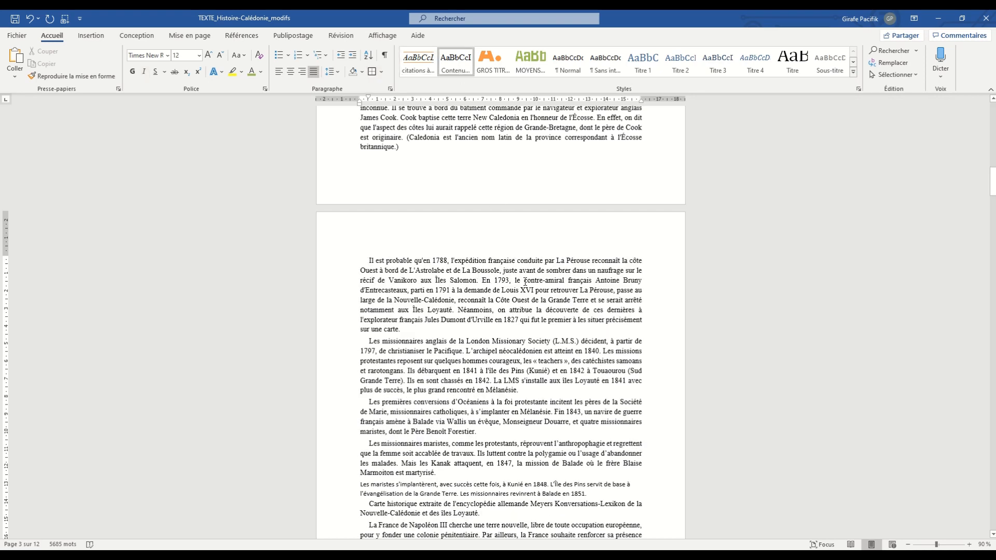
# - Modify the GROS TITRES style from the Sommaire heading to enable Mettre à jour automatiquement
pyautogui.scroll(10, 555, 345)
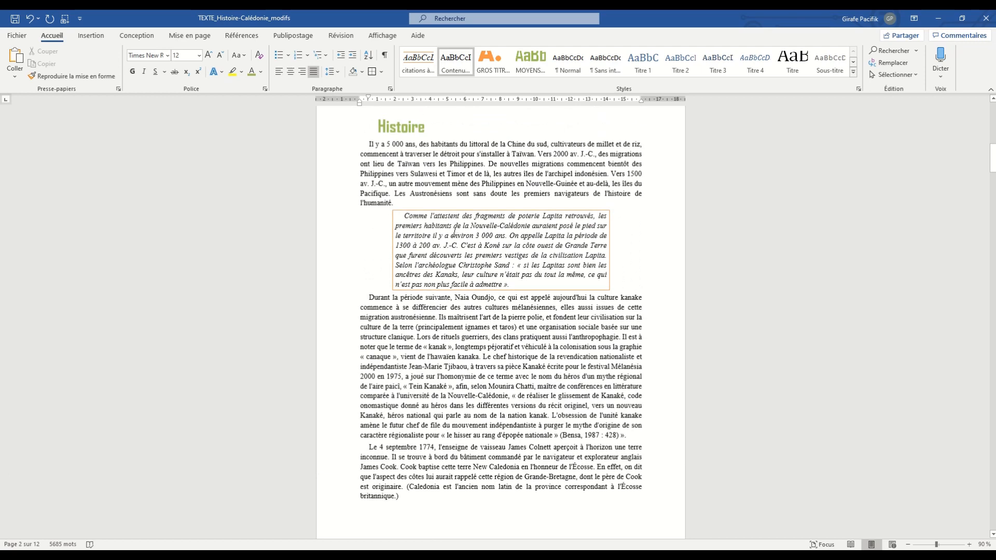
pyautogui.scroll(3, 454, 231)
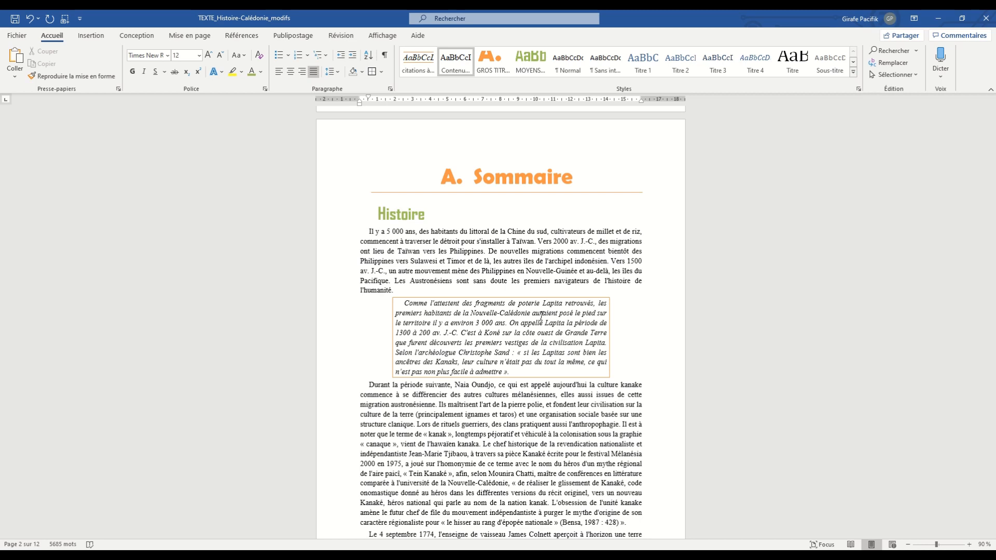
pyautogui.click(474, 248)
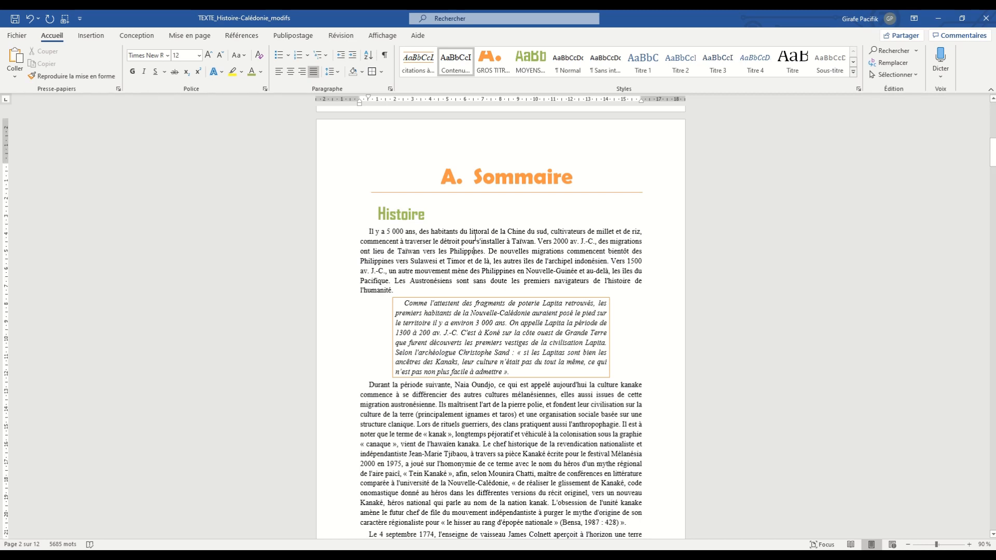
pyautogui.doubleClick(507, 180)
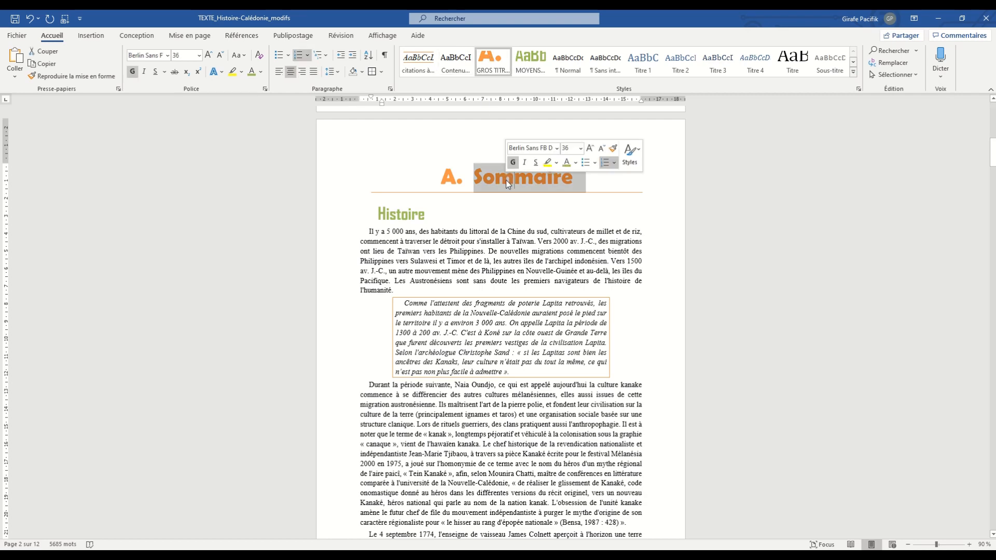
pyautogui.rightClick(495, 66)
pyautogui.click(511, 88)
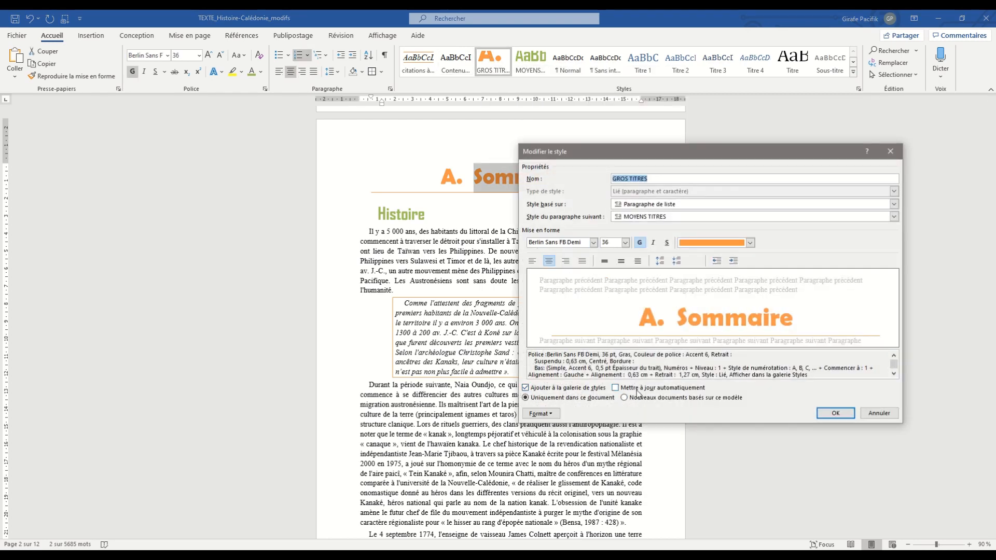
pyautogui.moveTo(724, 152); pyautogui.dragTo(762, 239)
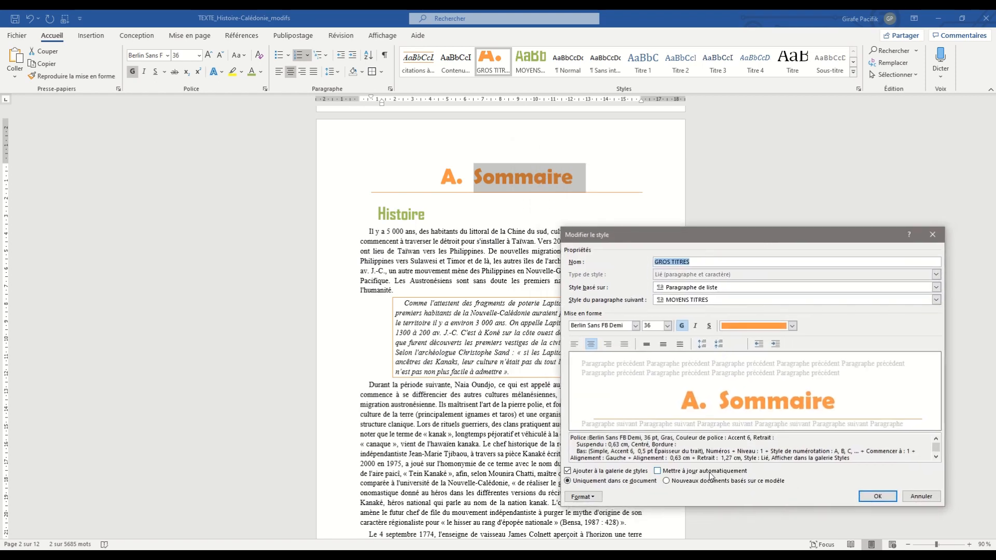
pyautogui.click(711, 472)
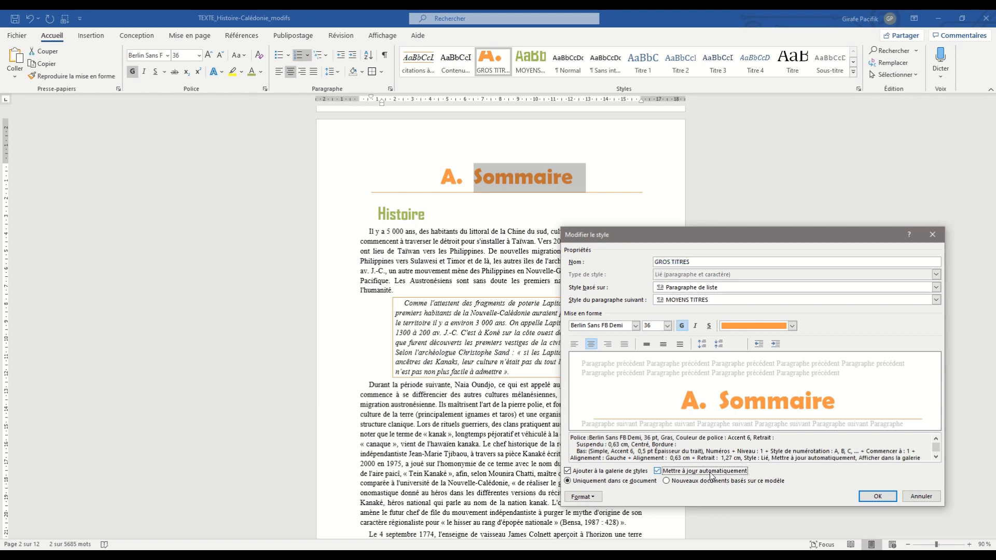
pyautogui.click(877, 496)
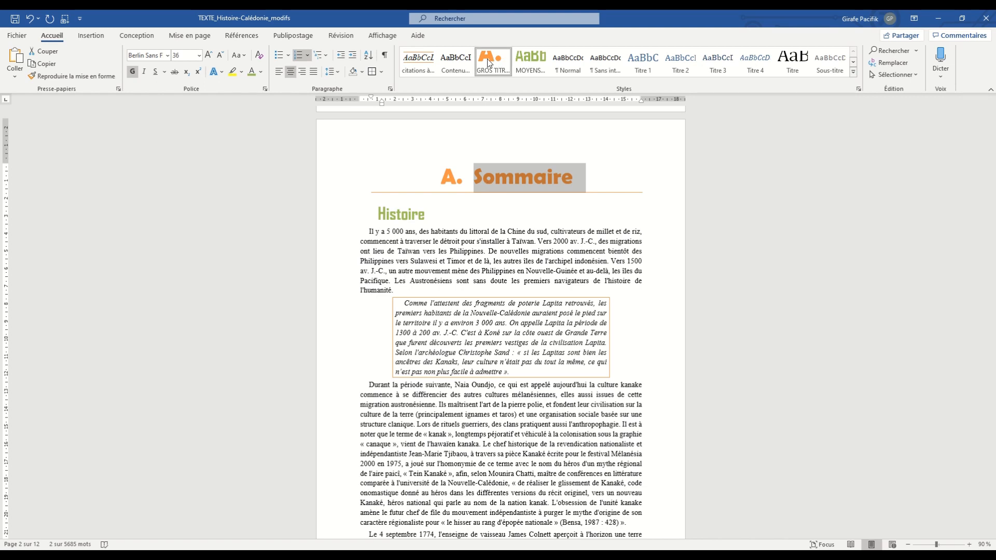
# - Change the Sommaire heading's numbering to I., II., III. and accept updating the GROS TITRES style throughout
pyautogui.click(497, 173)
pyautogui.click(308, 57)
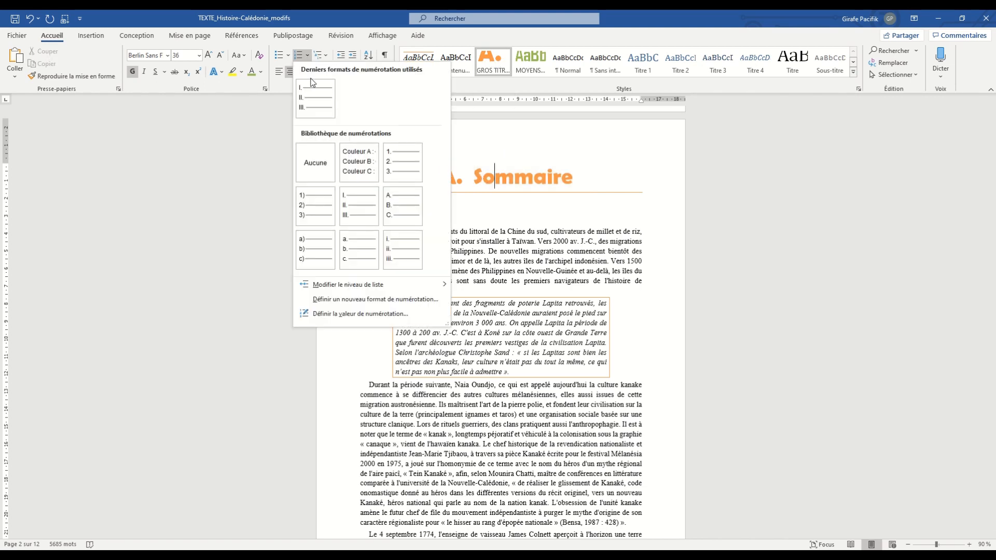
pyautogui.click(449, 173)
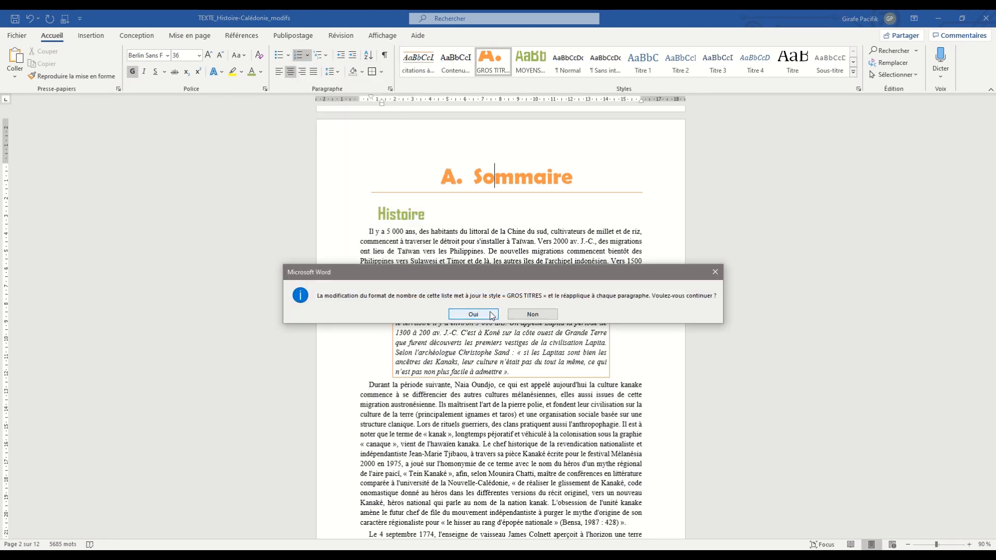
pyautogui.click(473, 314)
# - Try to change the Géographie heading's numbering to A., B., C., and decline updating the GROS TITRES style
pyautogui.scroll(-10, 491, 313)
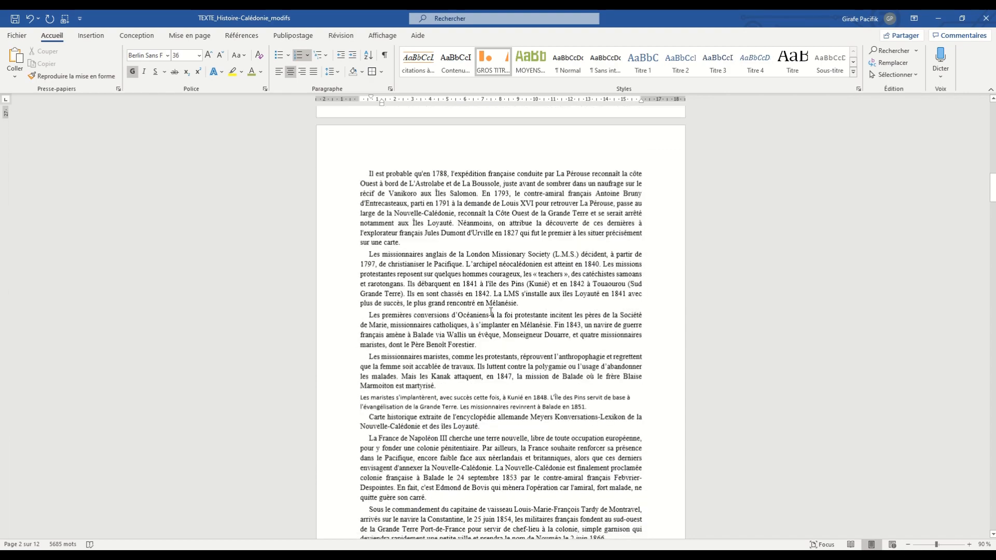
pyautogui.scroll(-15, 490, 313)
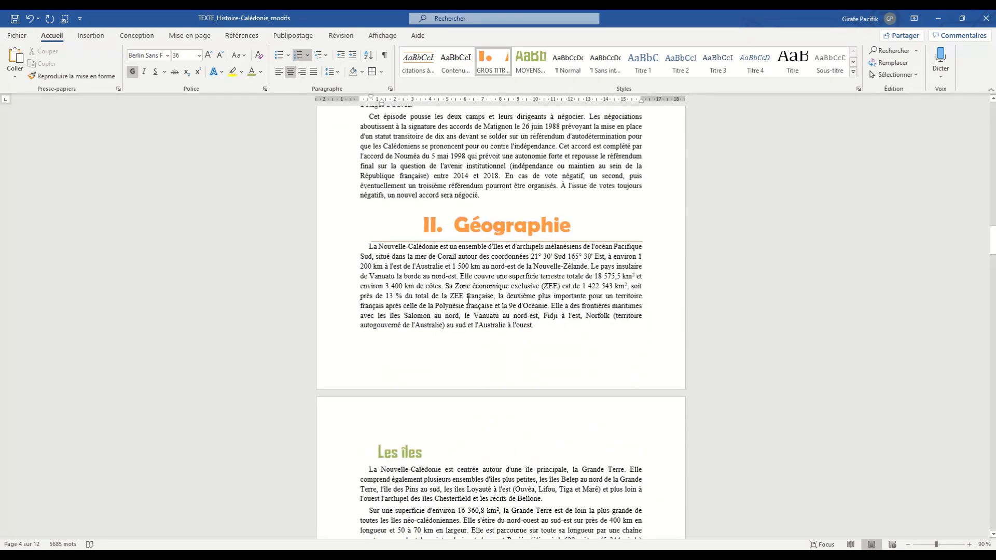
pyautogui.click(485, 226)
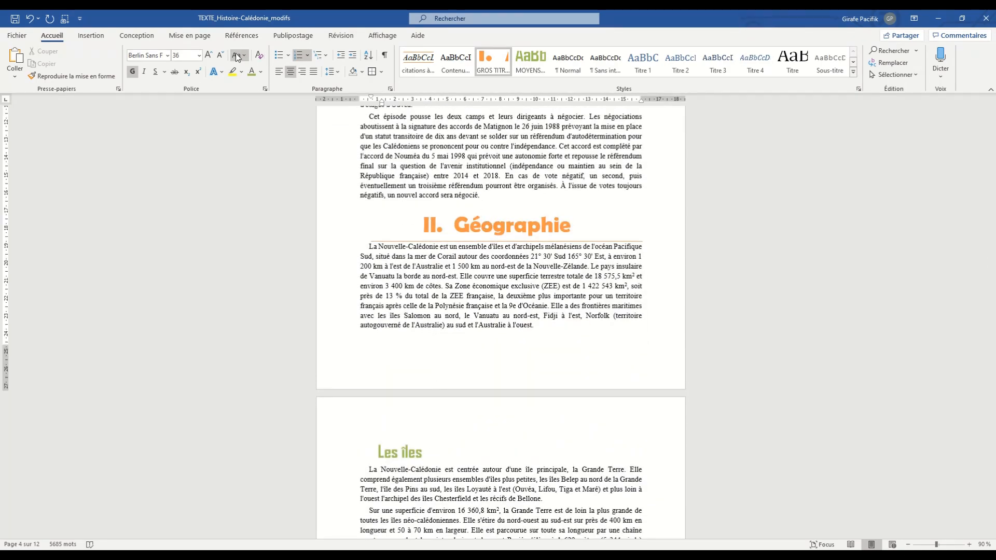
pyautogui.click(307, 55)
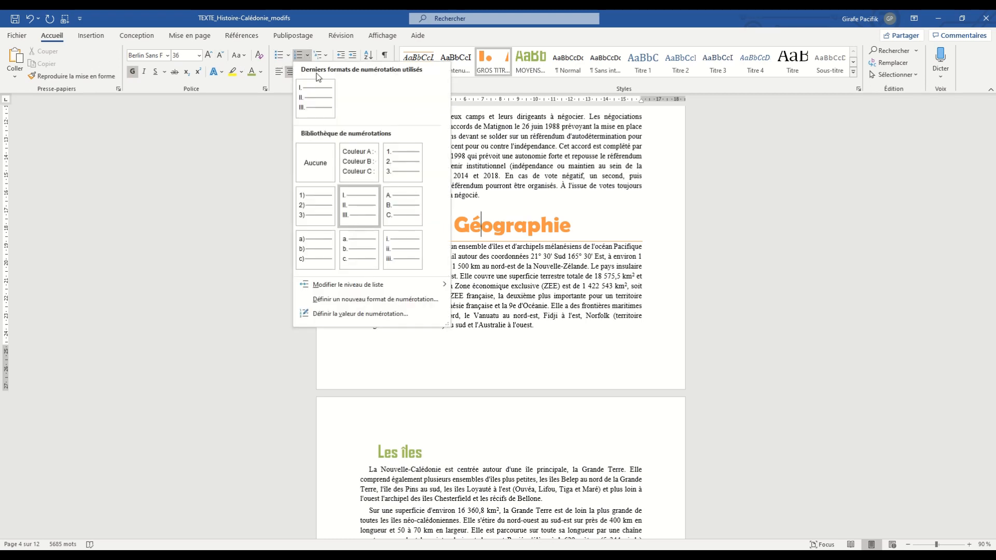
pyautogui.click(401, 207)
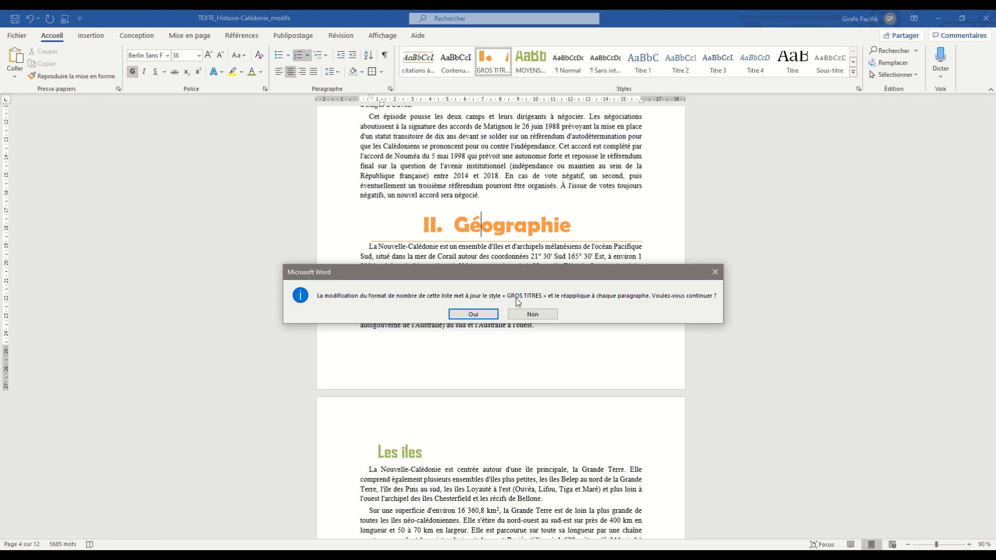
pyautogui.click(526, 314)
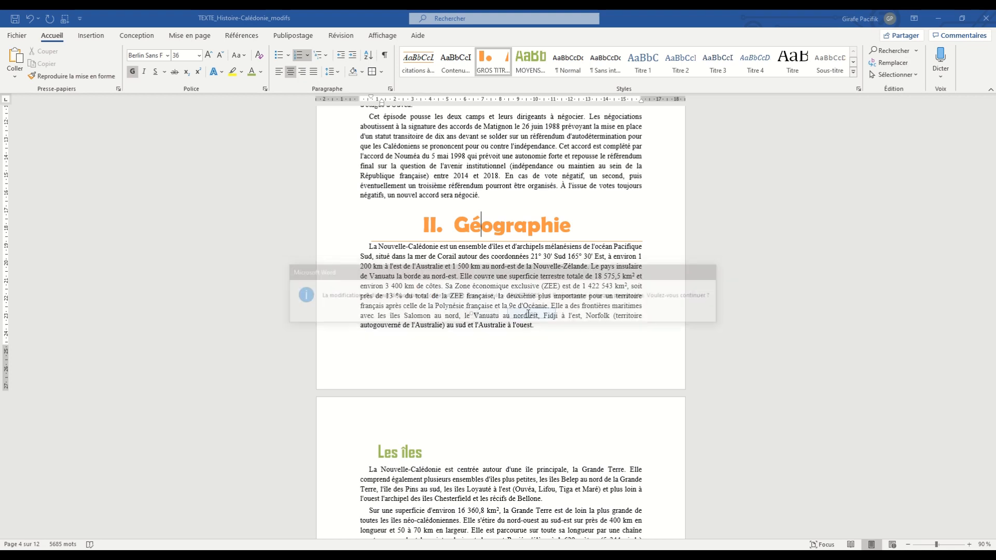
# - View the full list of the document's styles from the paragraph under Géographie, then close the list
pyautogui.click(508, 273)
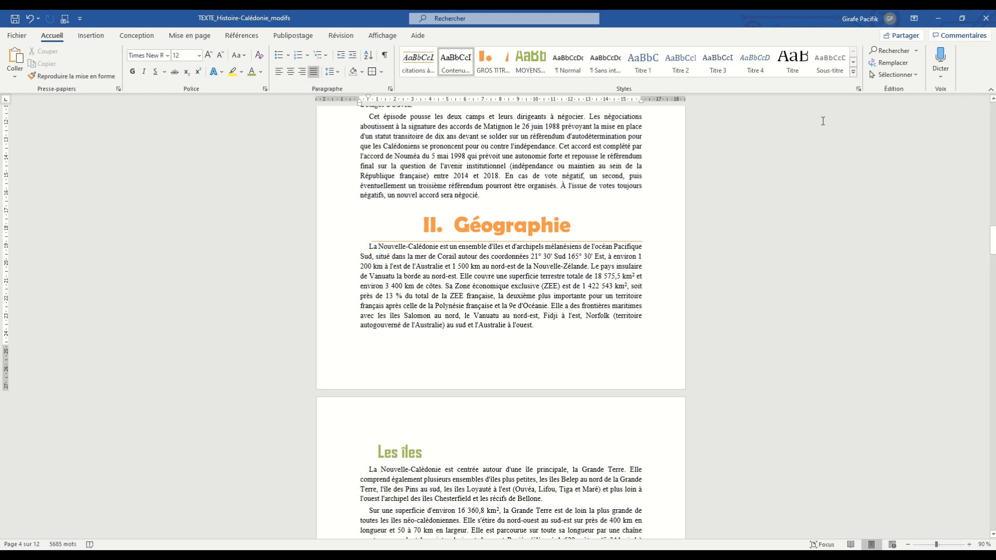
pyautogui.click(859, 89)
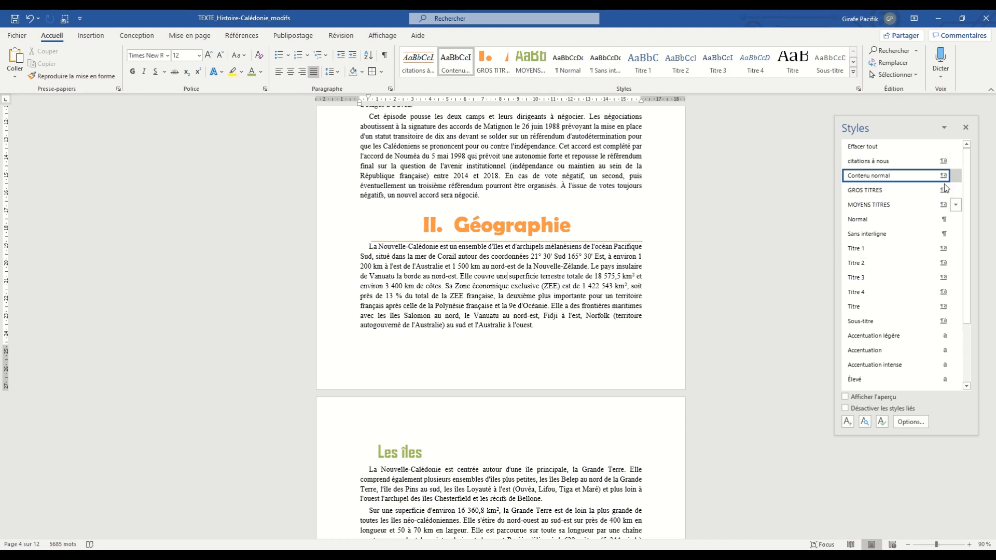
pyautogui.click(965, 127)
pyautogui.scroll(20, 610, 256)
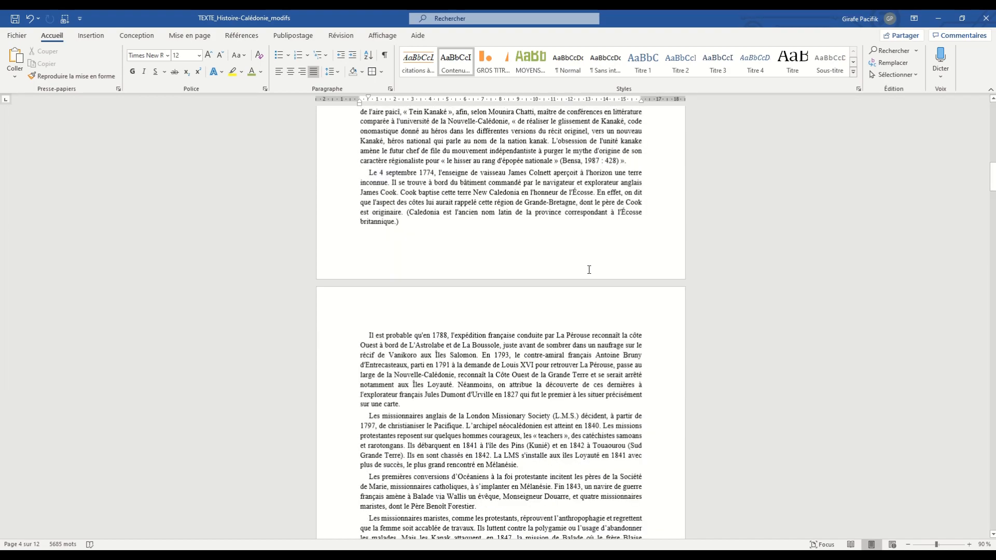
pyautogui.scroll(-20, 589, 269)
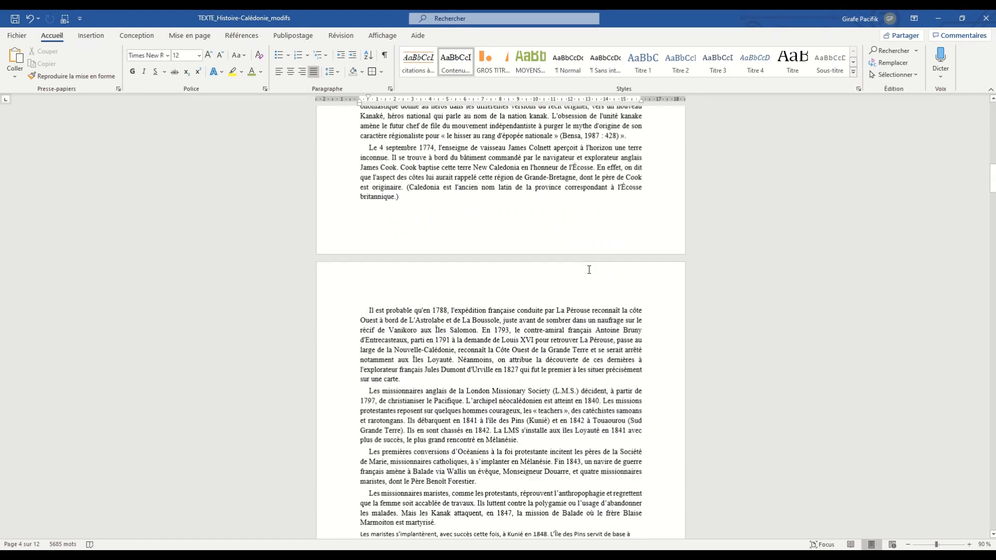
pyautogui.moveTo(478, 258); pyautogui.dragTo(375, 232)
pyautogui.moveTo(368, 167); pyautogui.dragTo(547, 220)
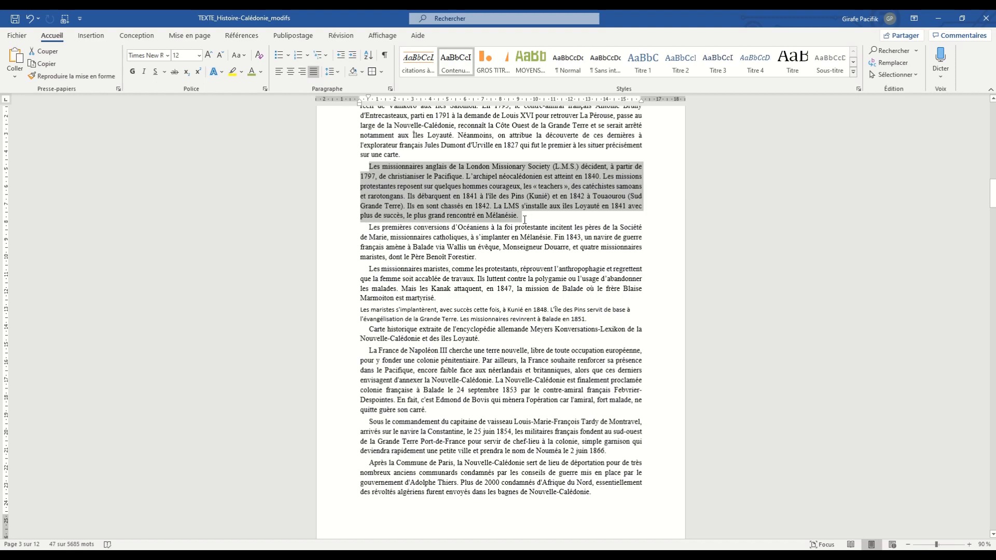
pyautogui.click(517, 253)
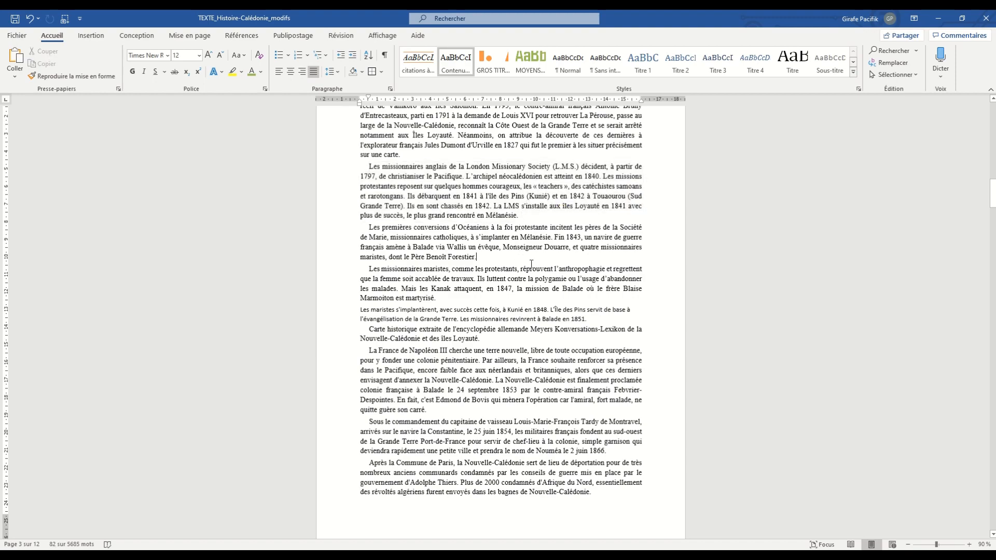
pyautogui.scroll(-10, 528, 267)
pyautogui.scroll(15, 528, 267)
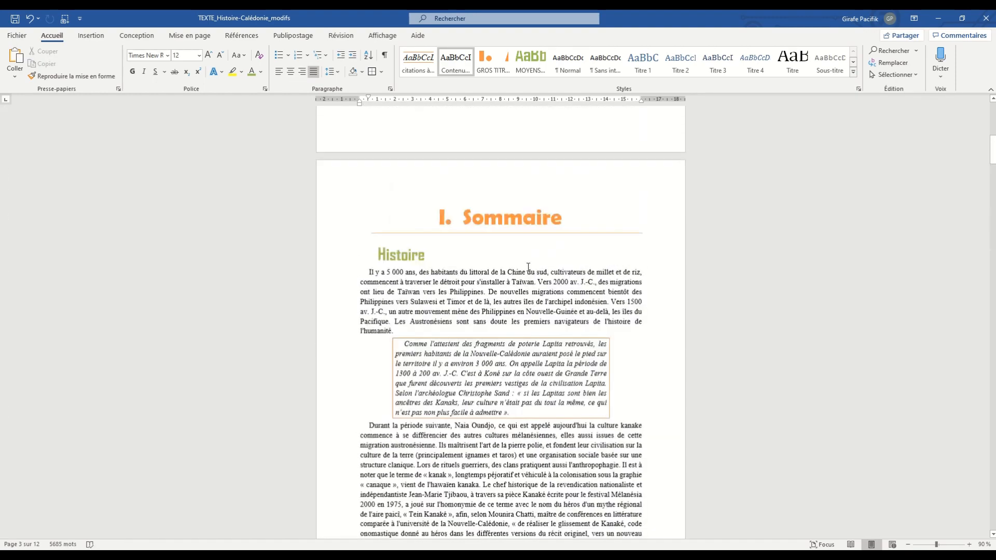
pyautogui.scroll(-12, 528, 271)
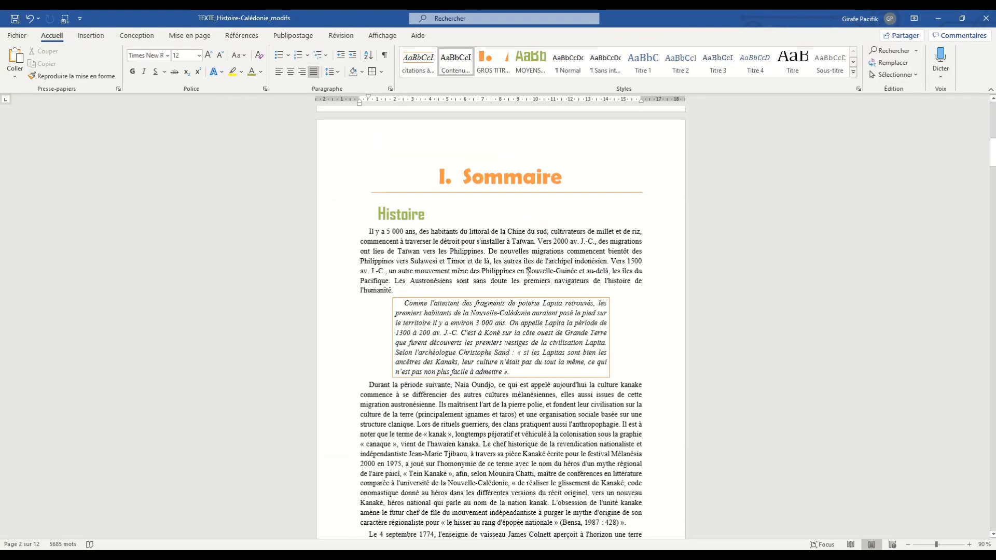
pyautogui.scroll(5, 528, 272)
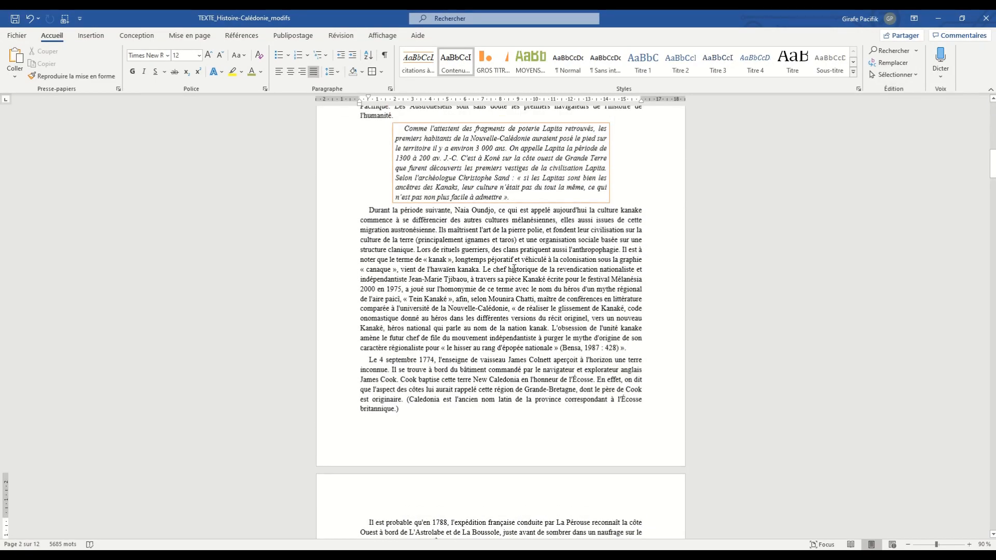
pyautogui.click(512, 260)
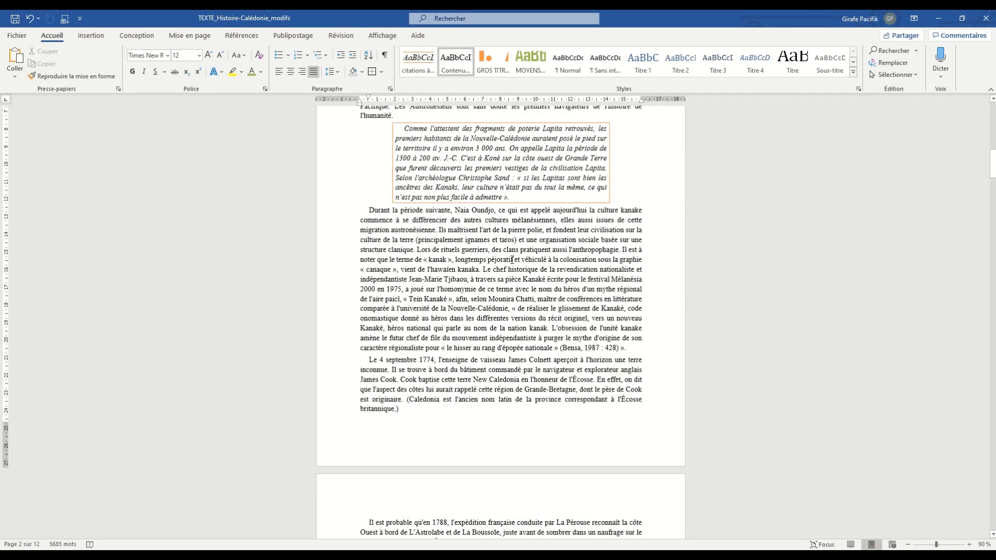